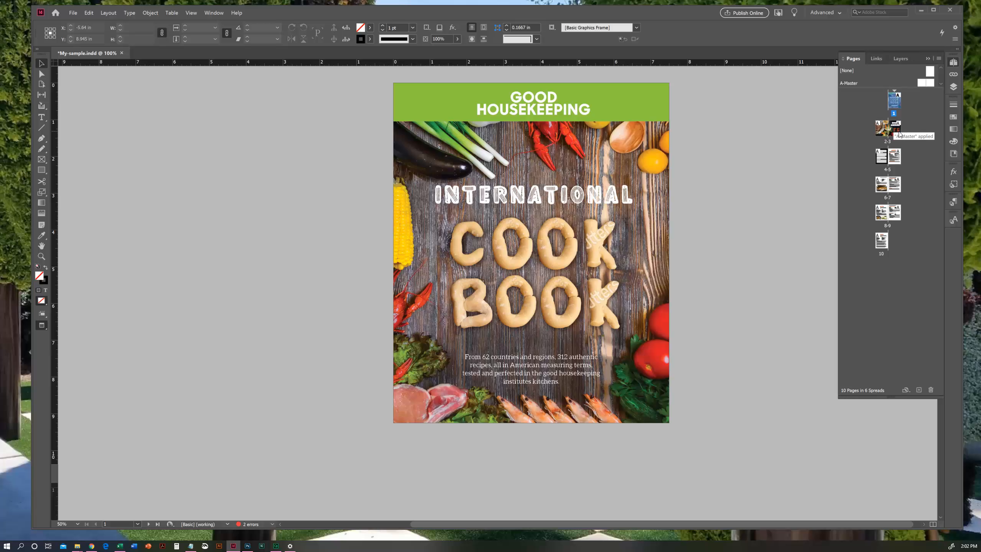
- Examine each spread of the cookbook, from South America through the Argentina, Bolivia and Brazil pages, and return to the cover
double_click(894, 132)
key("h")
left_click_drag(479, 258, 569, 289)
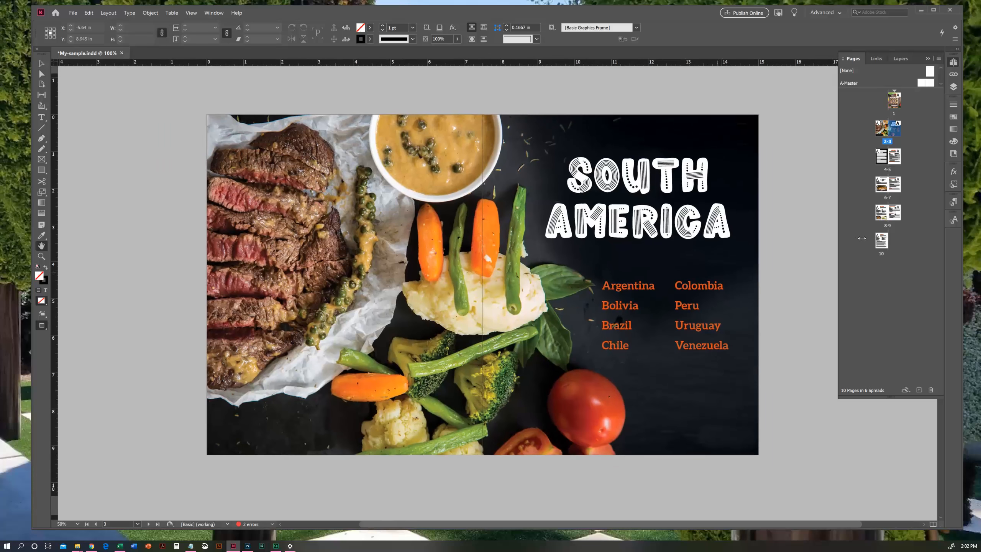
double_click(895, 159)
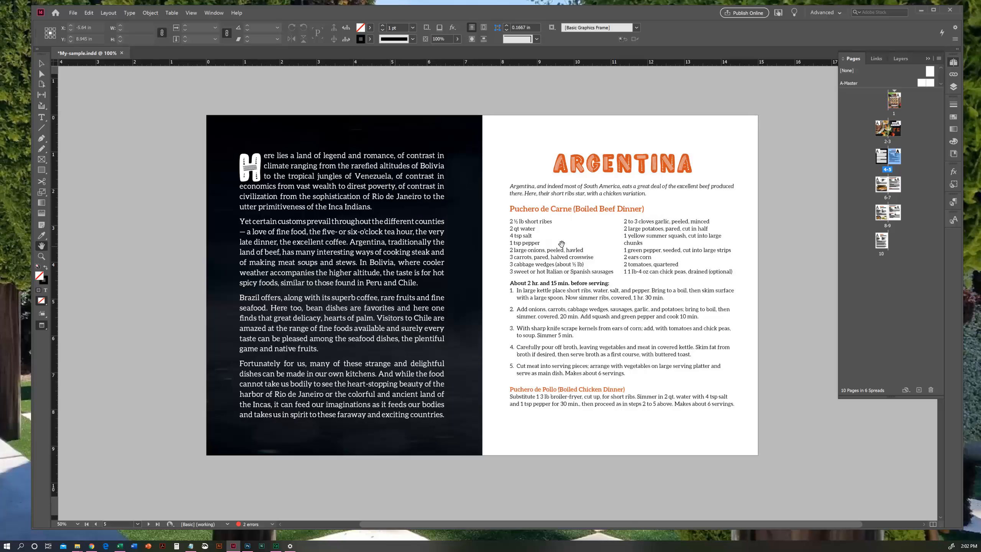
double_click(895, 186)
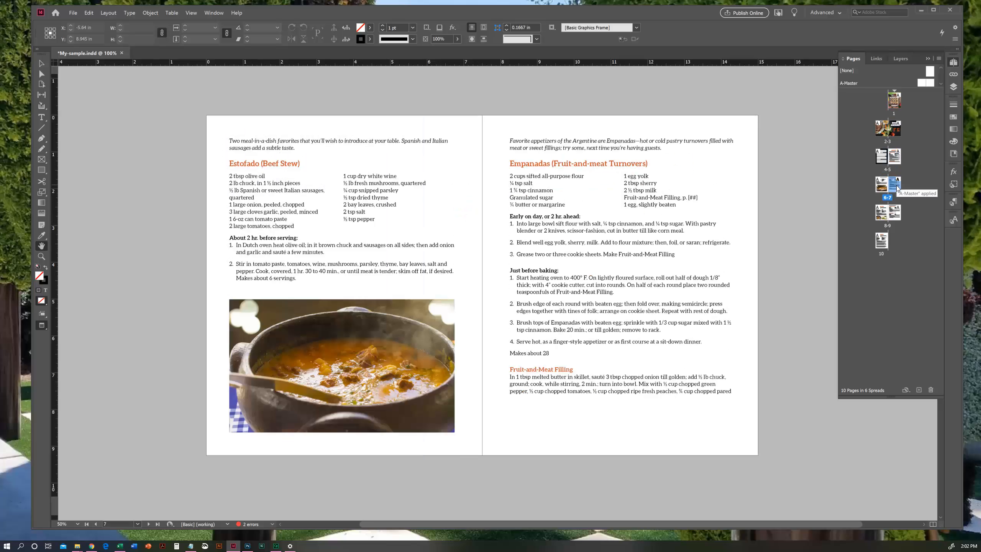
double_click(895, 214)
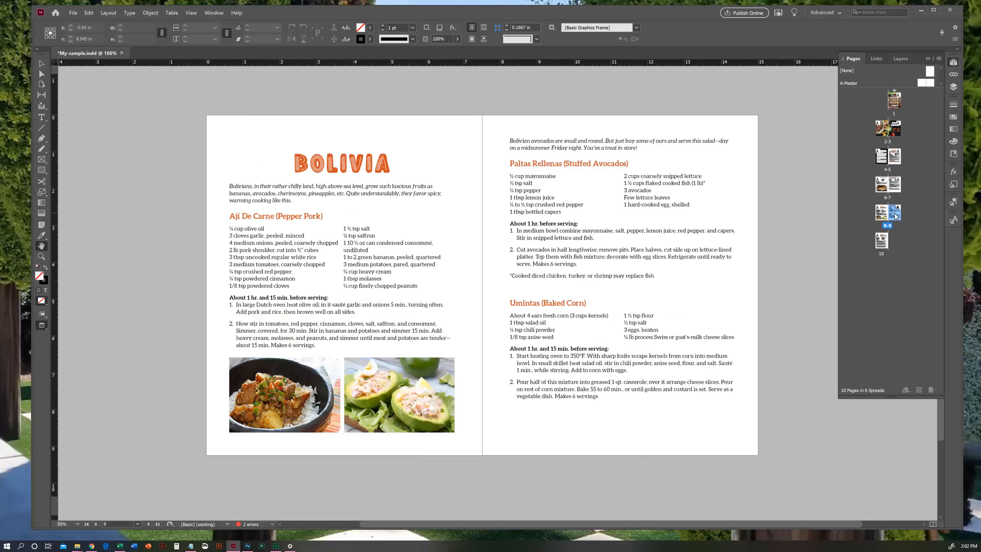
double_click(881, 241)
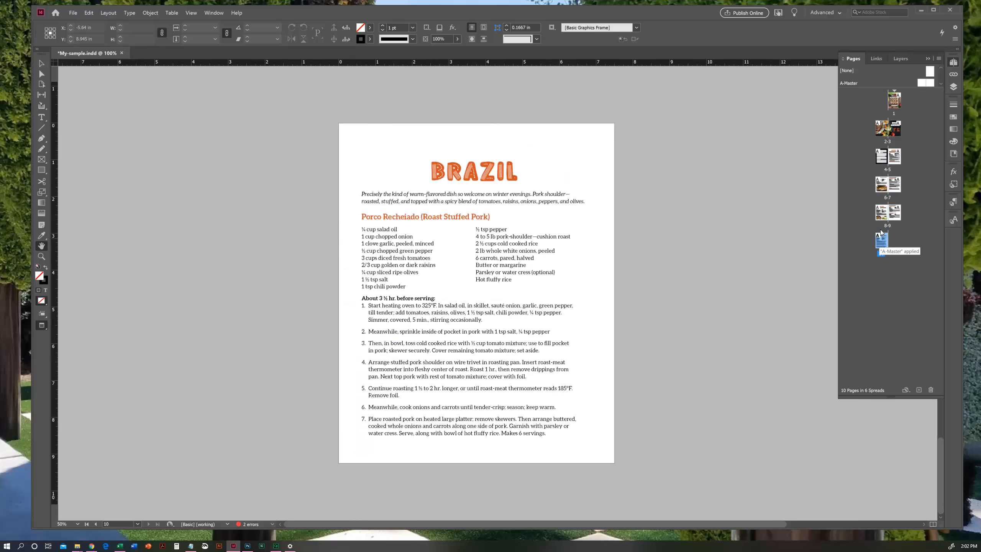
double_click(894, 101)
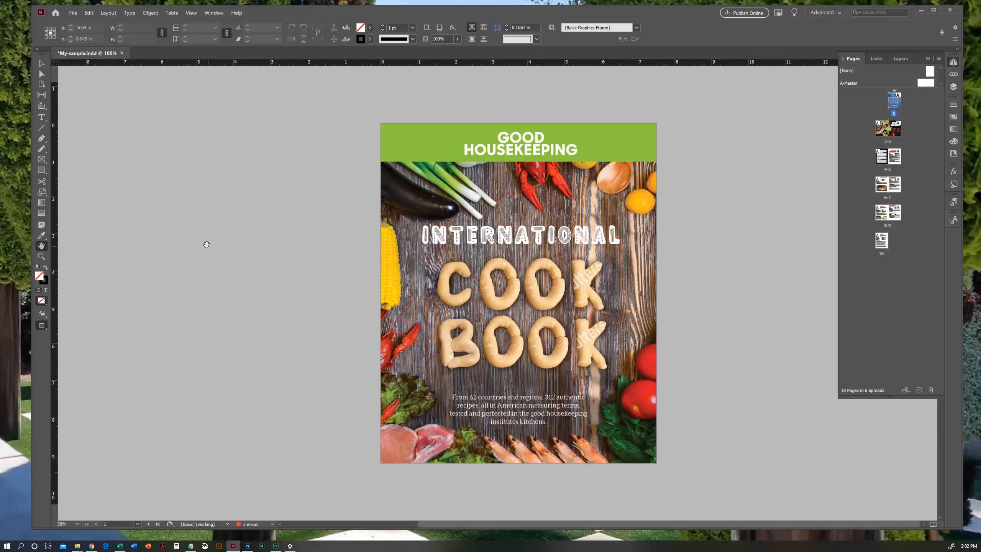
- Switch the screen mode to Normal so the pasteboard checklist beside the cover can be edited
right_click(41, 325)
left_click(66, 332)
left_click_drag(386, 335, 396, 323)
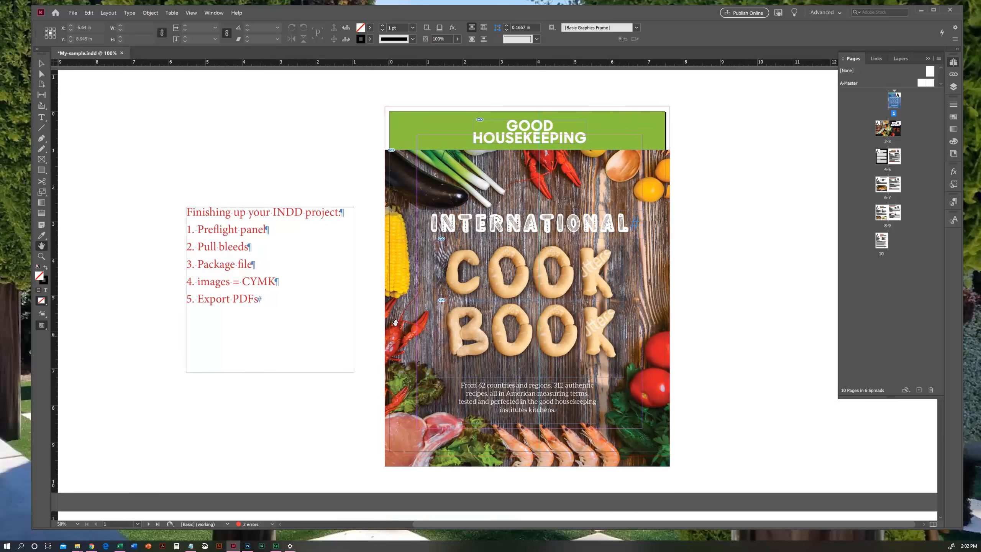
- Add the line "1. Check spelling!" directly below the checklist heading "Finishing up your INDD project:"
left_click(41, 118)
left_click(348, 214)
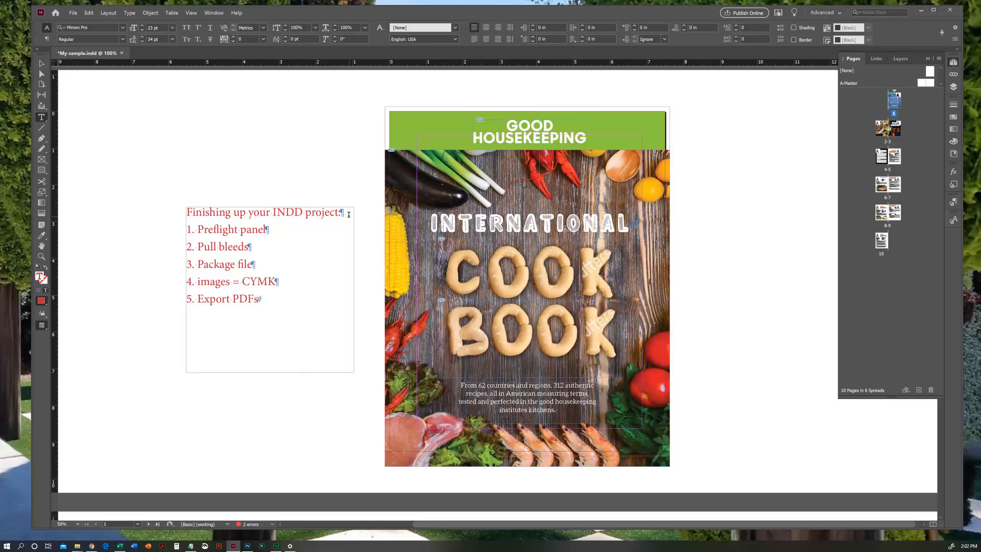
key("Return")
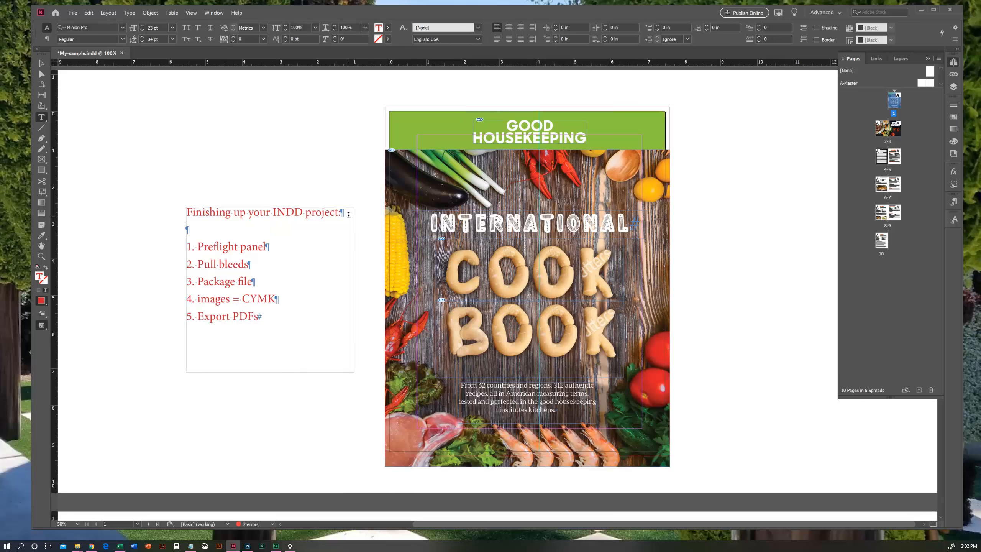
type("1. Check spelling!")
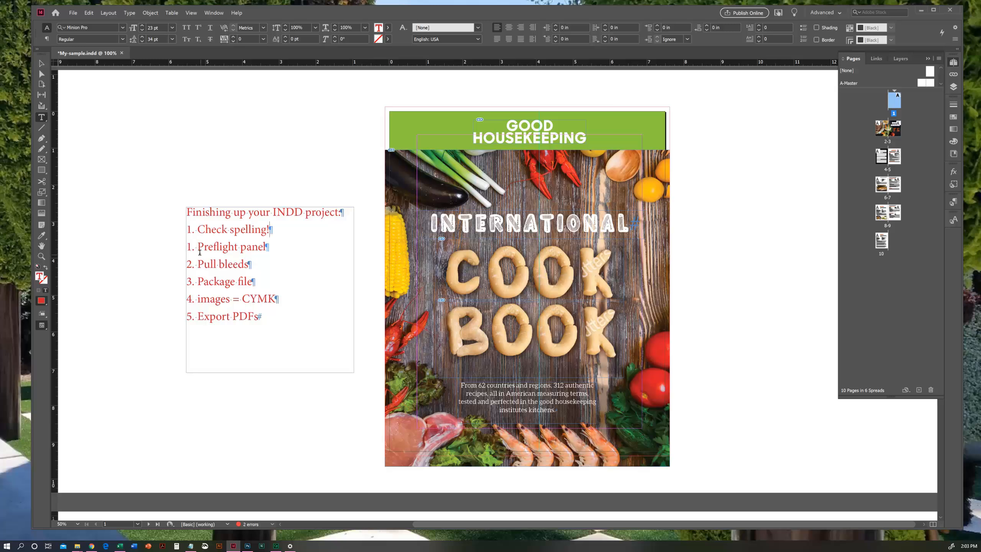
- Renumber the checklist items from "Preflight panel" through "Export PDFs" as 2 to 6
double_click(189, 246)
type("2")
double_click(189, 264)
type("3")
double_click(189, 282)
type("4")
double_click(188, 298)
type("5")
double_click(189, 316)
type("6")
left_click(41, 246)
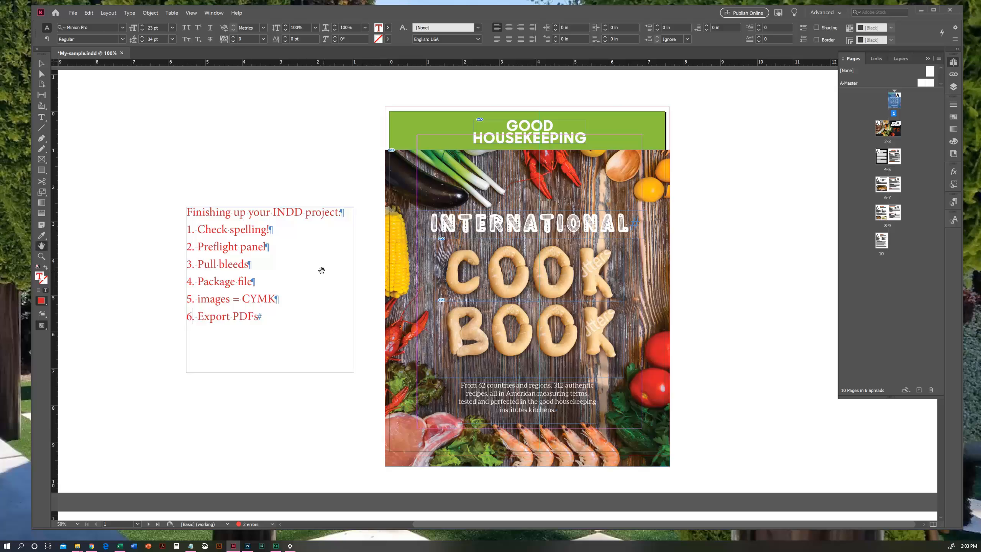
left_click_drag(278, 276, 269, 266)
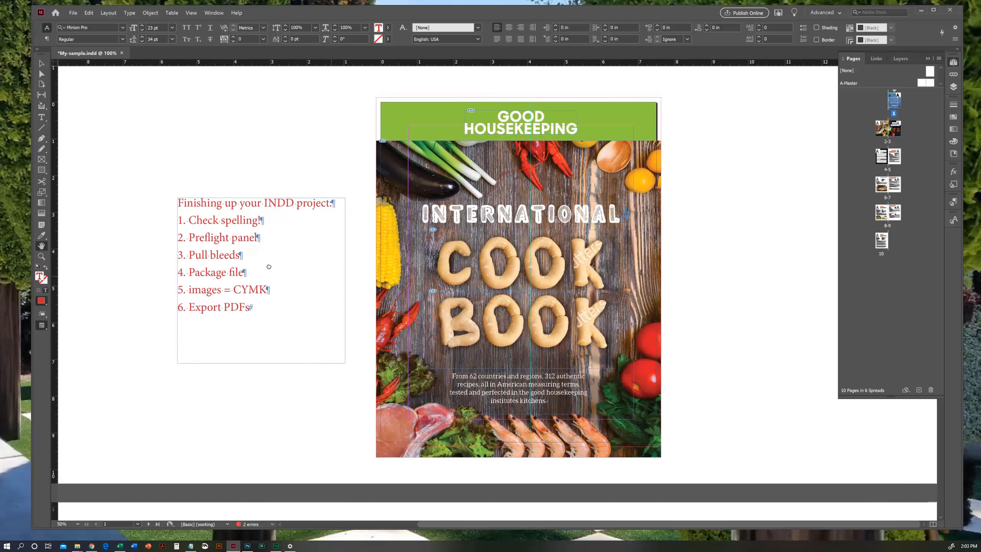
- Deselect the checklist's text frame and open Check Spelling, placing its dialog beside the page text
left_click(41, 63)
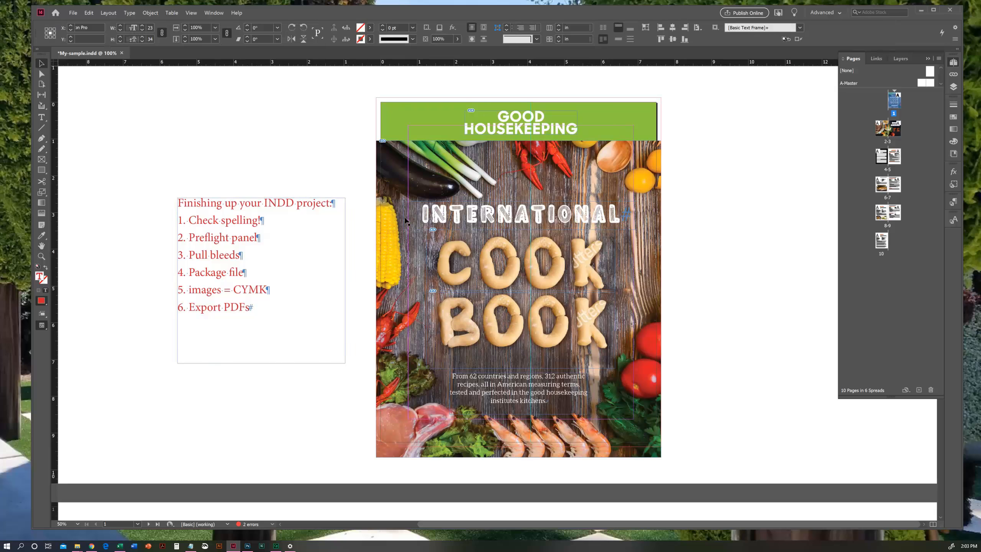
left_click(42, 325)
left_click(71, 338)
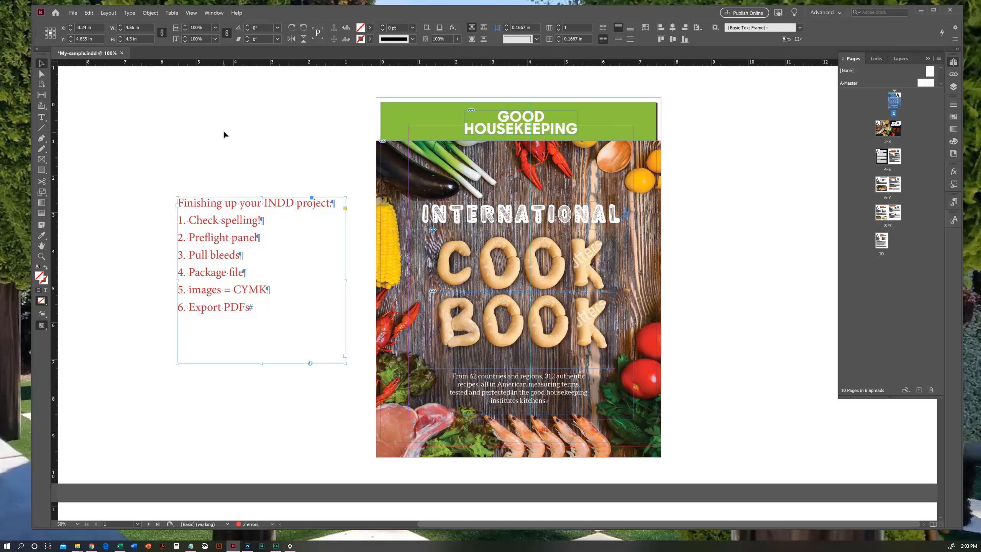
left_click(160, 139)
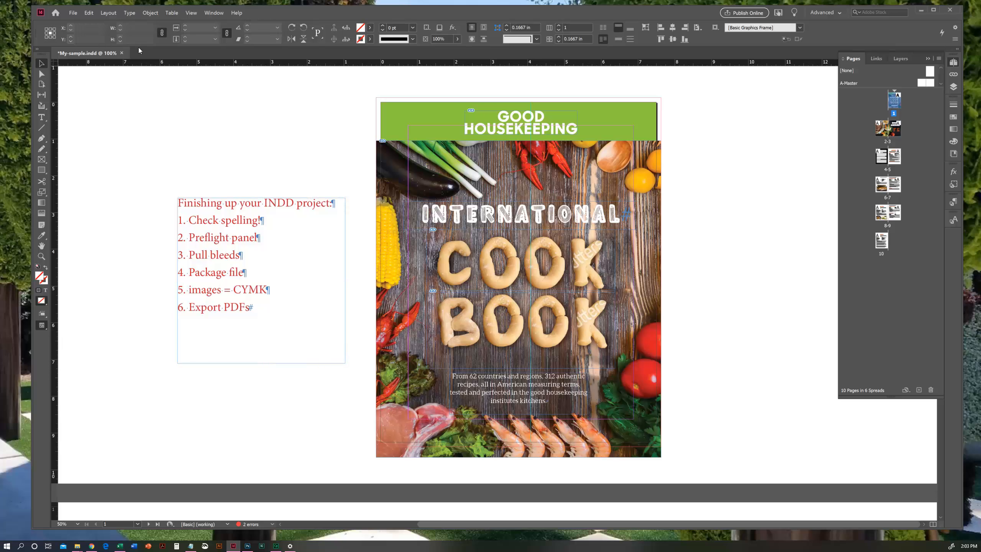
left_click(129, 12)
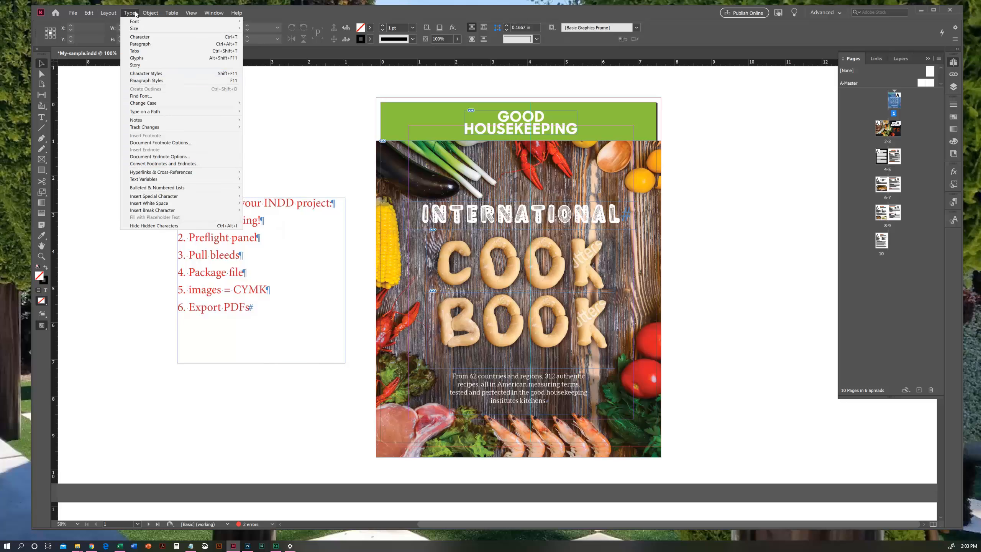
mouse_move(93, 15)
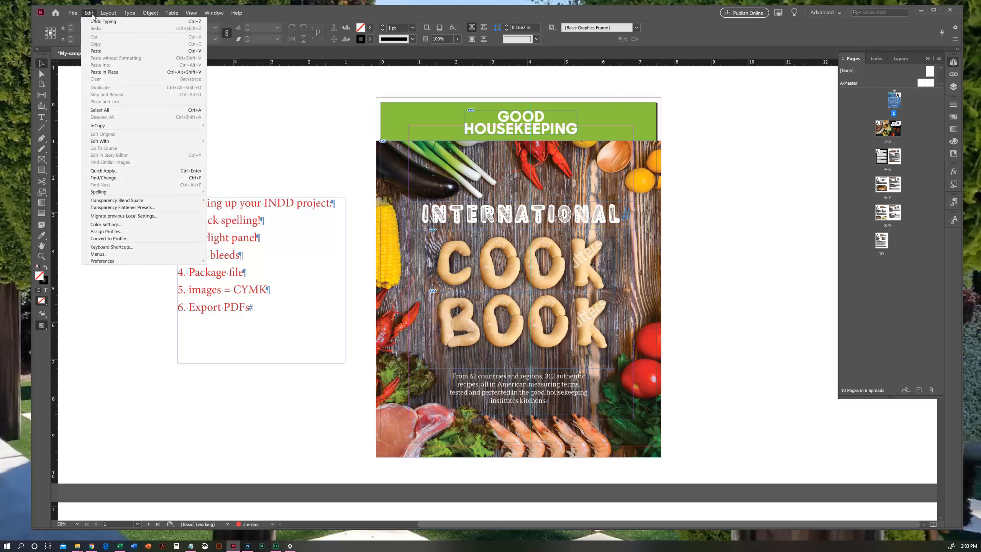
mouse_move(197, 192)
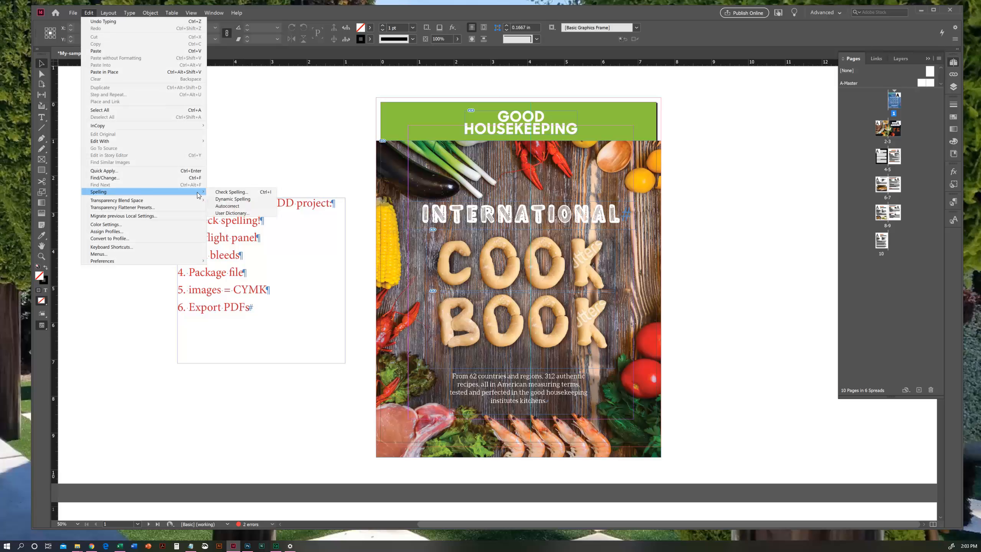
left_click(251, 193)
left_click_drag(492, 184, 221, 151)
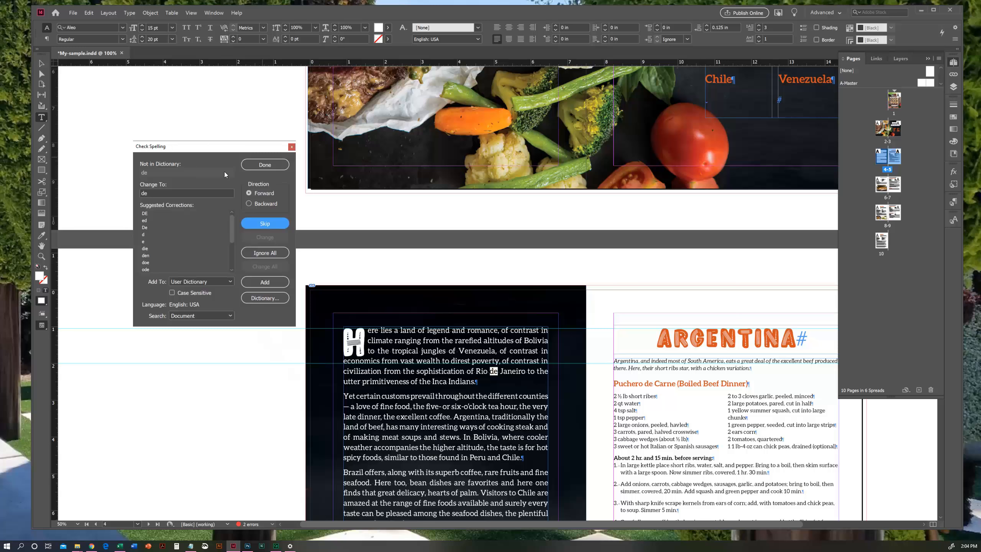
- Set the spell check's search scope to Document and start the check
left_click(209, 316)
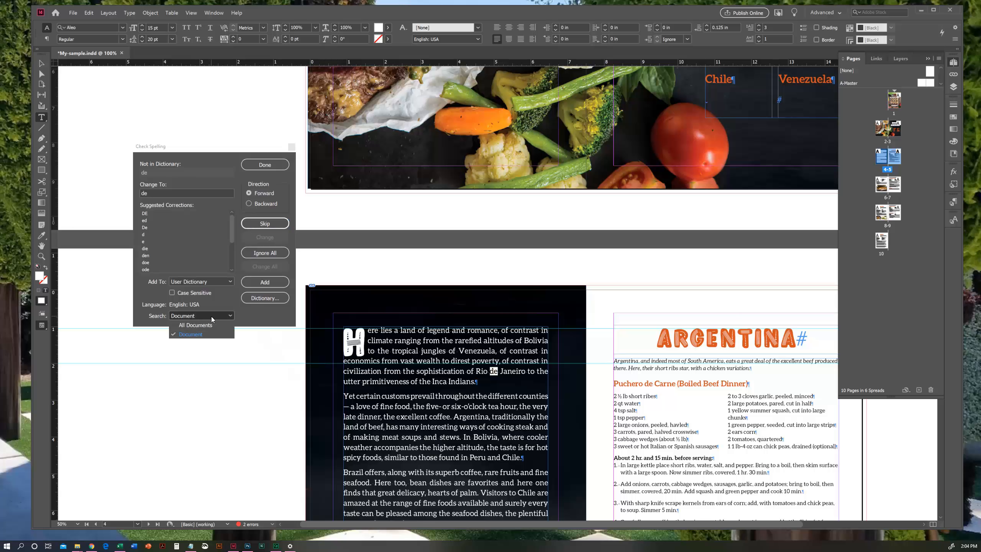
left_click(211, 316)
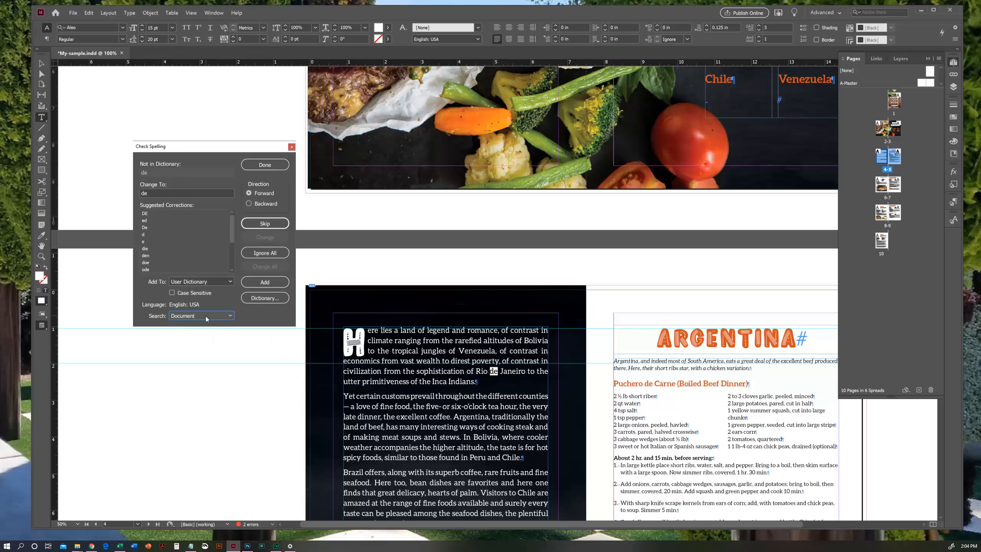
left_click(207, 319)
left_click(206, 319)
left_click(218, 316)
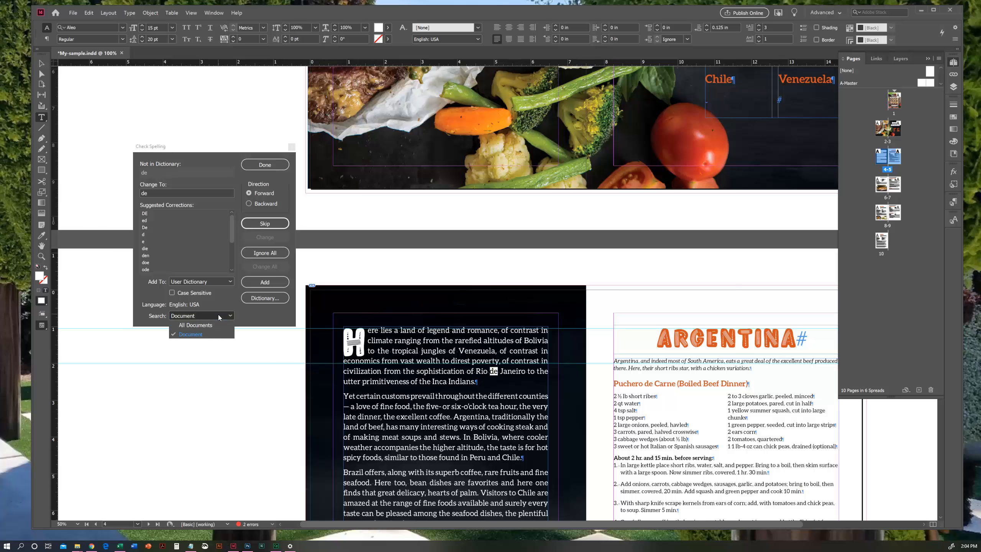
left_click(193, 333)
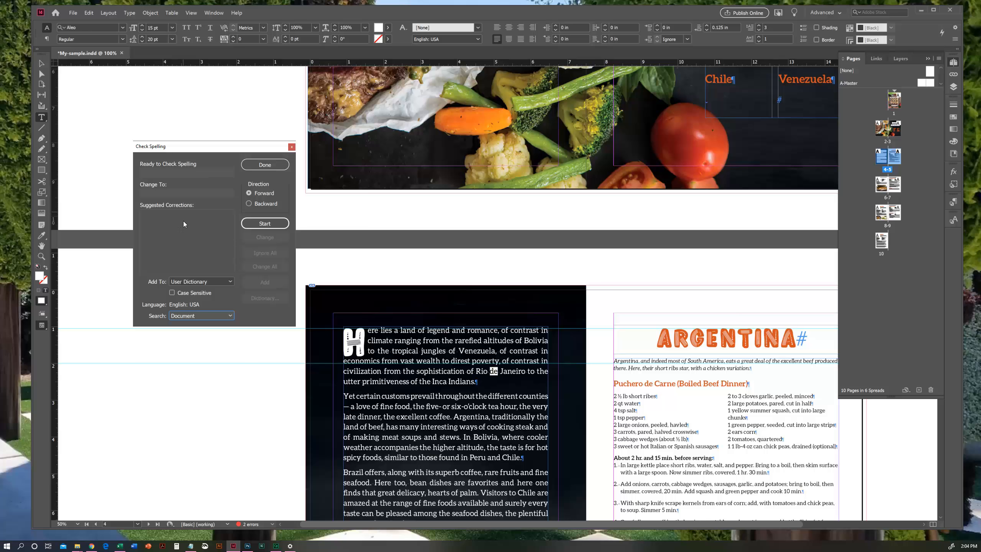
left_click(271, 224)
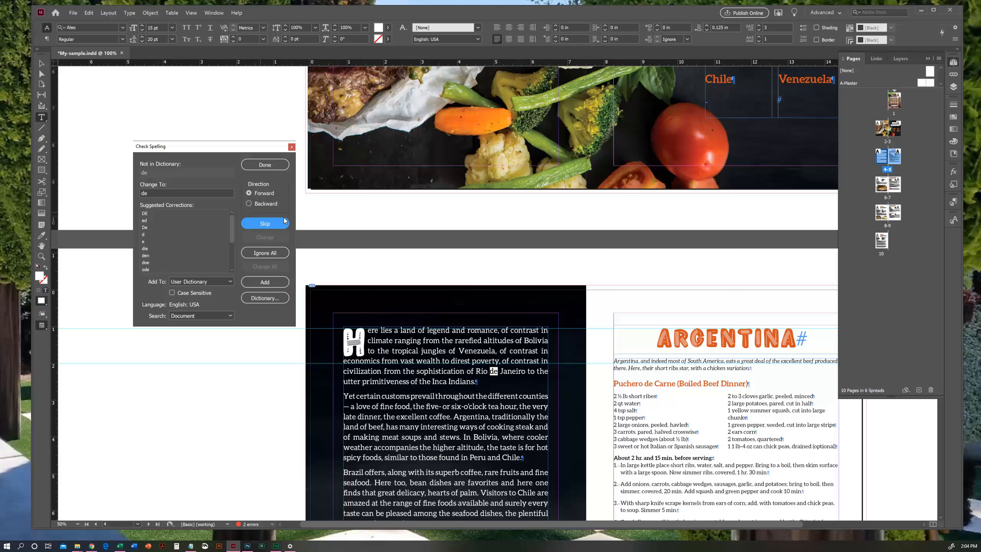
- Skip the flagged Spanish and Portuguese words "de", "Puchero" and "Carne" in the South America introduction and the Puchero de Carne title
left_click(263, 223)
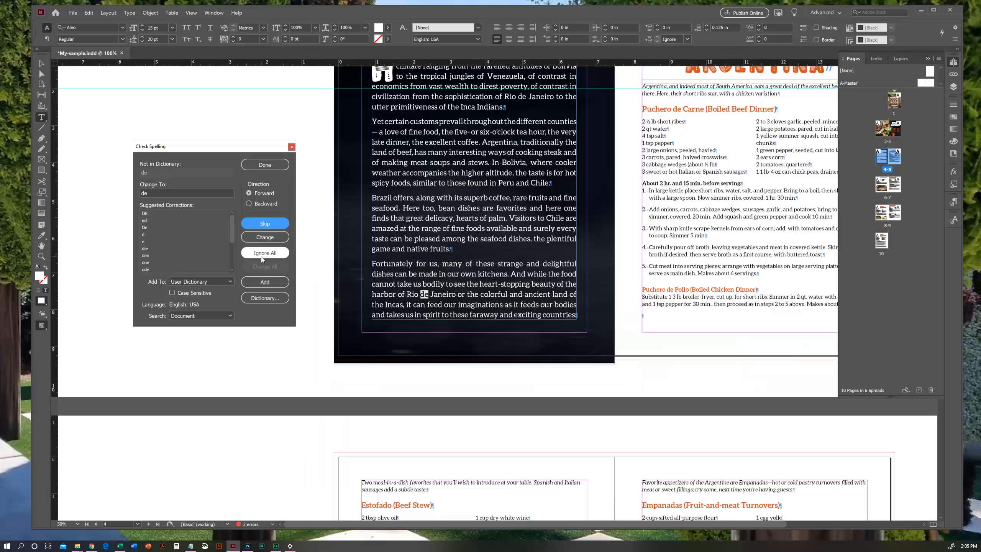
left_click(265, 224)
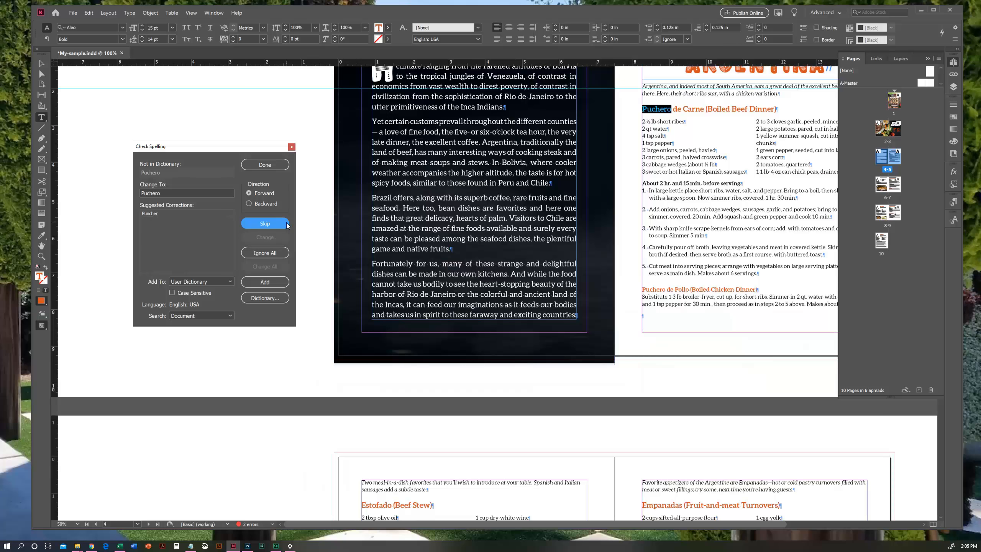
left_click(272, 223)
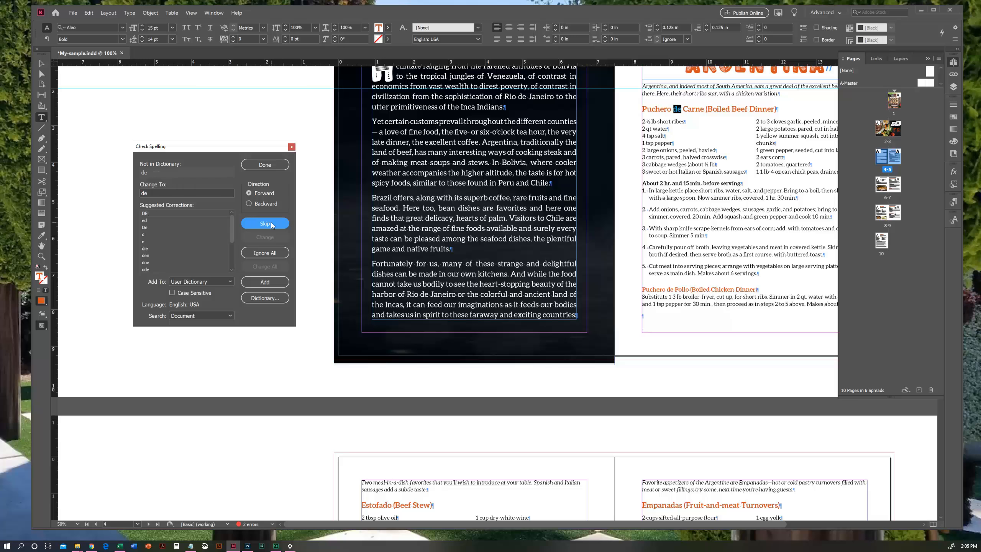
left_click(272, 223)
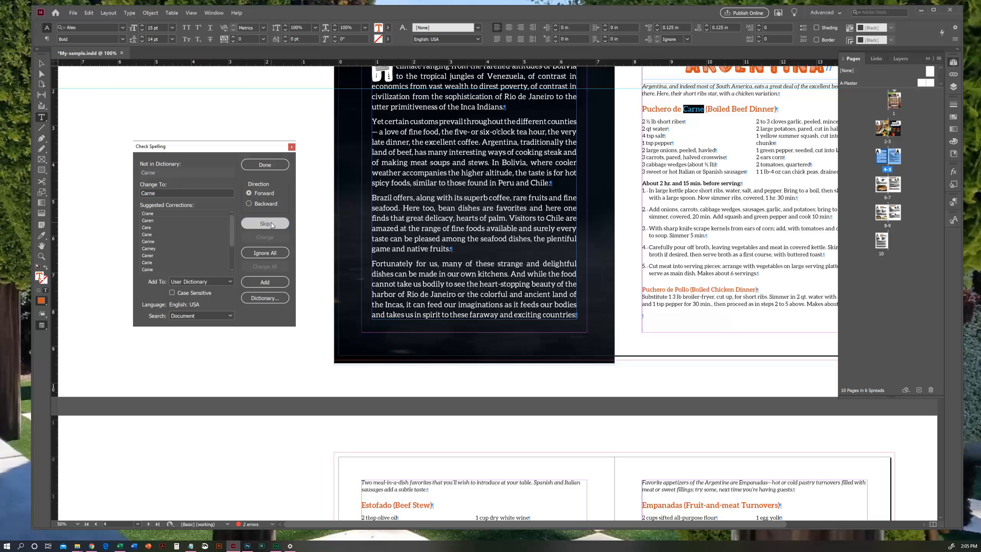
left_click(271, 224)
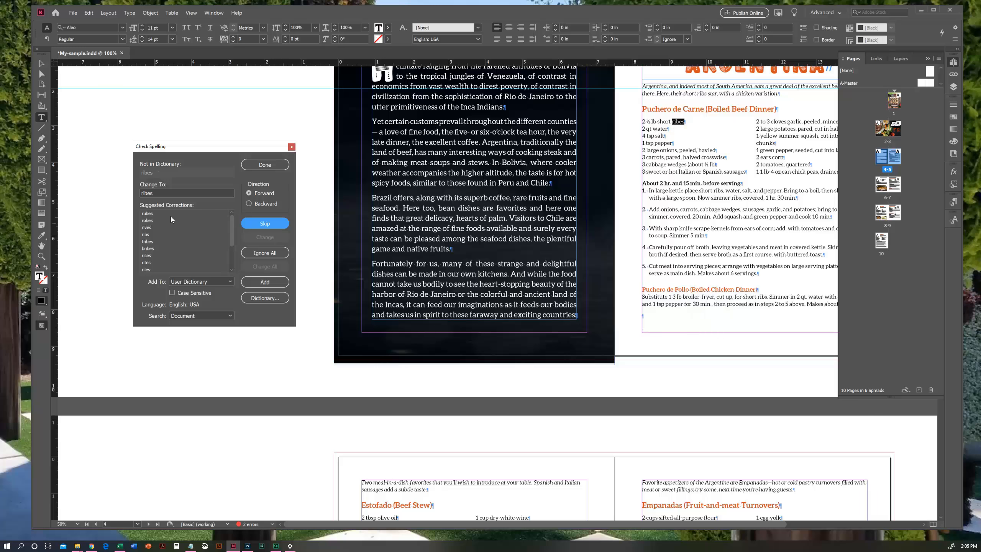
- Correct "ribes" to "ribs" and "havled" to "halved" in the Puchero de Carne ingredient list
left_click(147, 235)
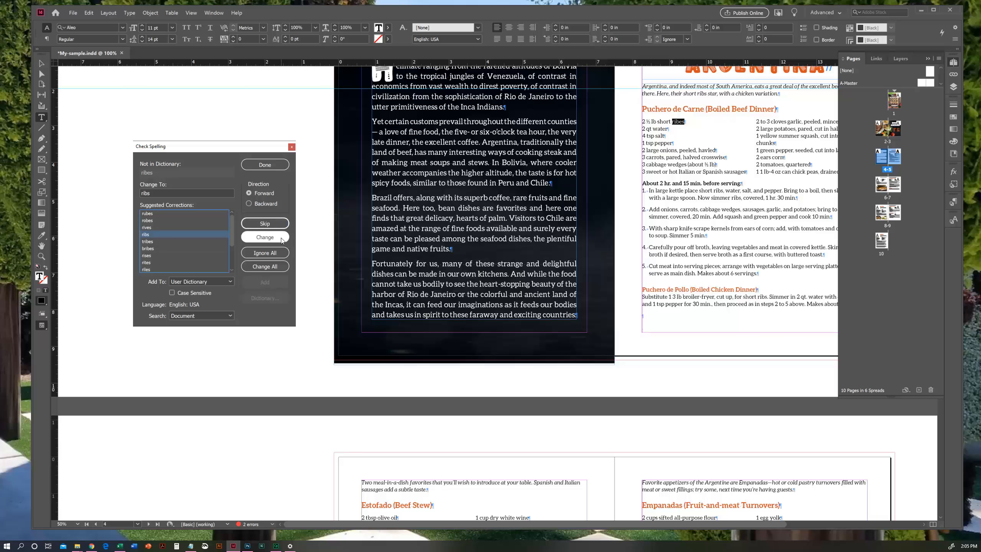
left_click(265, 237)
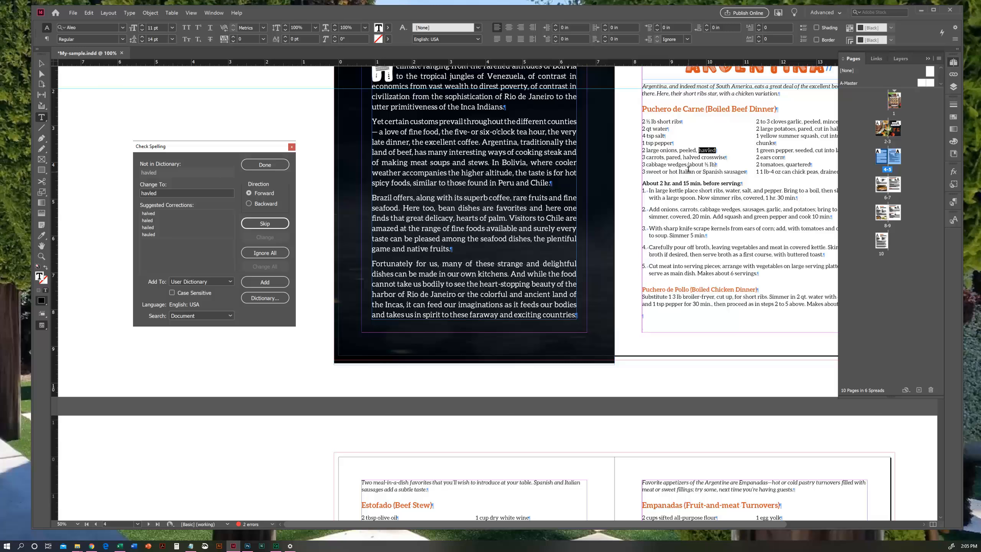
left_click(156, 214)
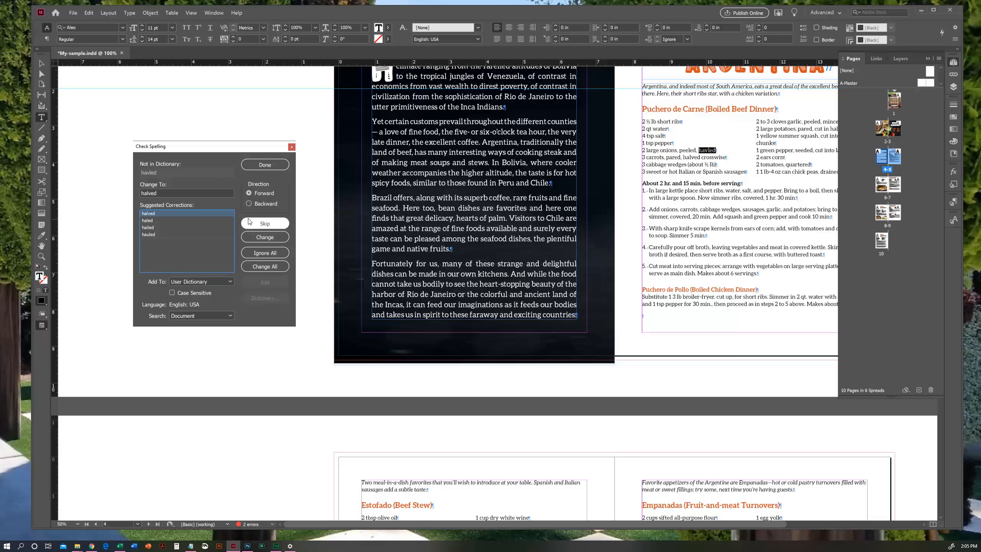
left_click(272, 238)
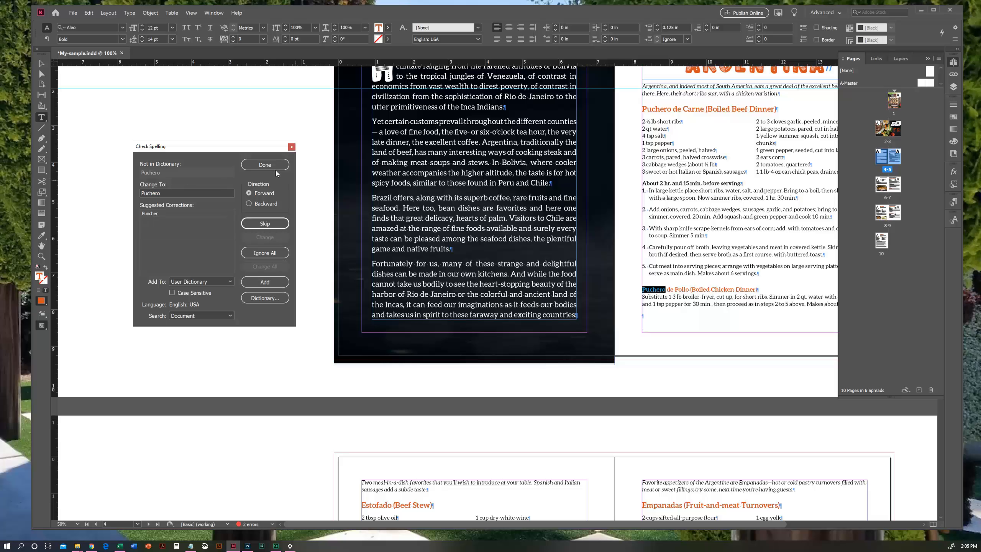
- Skip the flagged Spanish recipe words on the Argentina pages, including "Puchero", "Estofado" and "Empanadas"
left_click(271, 223)
left_click(270, 224)
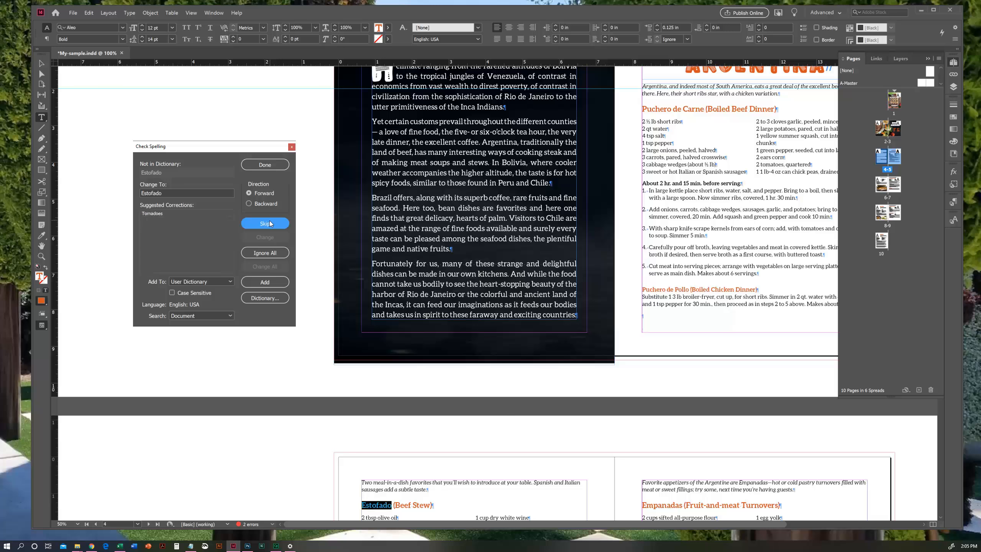
left_click(270, 224)
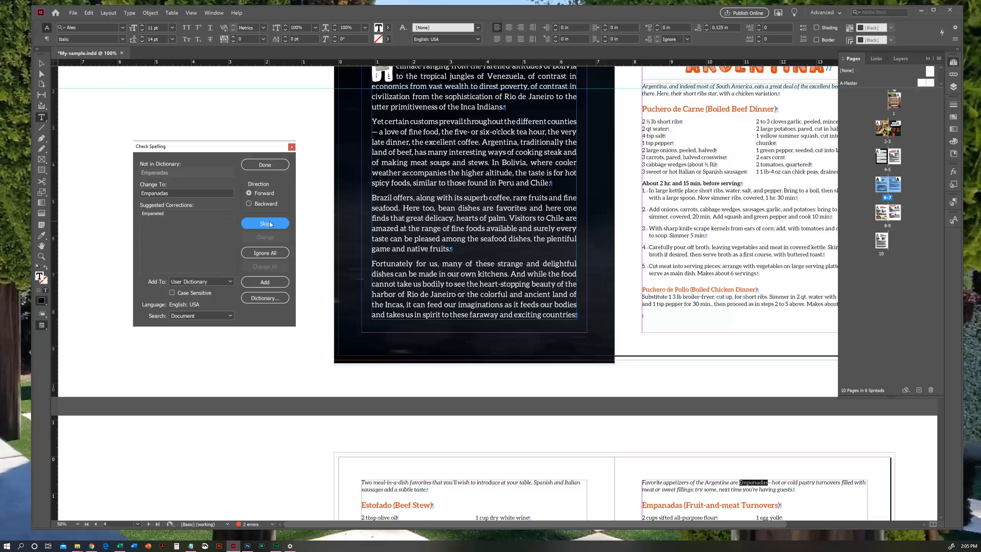
left_click(265, 223)
left_click(265, 223)
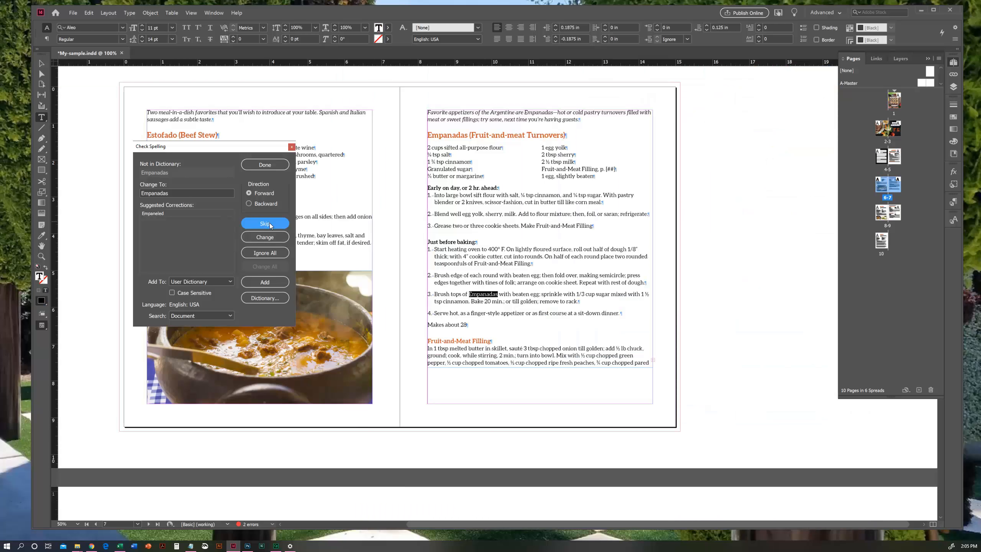
left_click(264, 224)
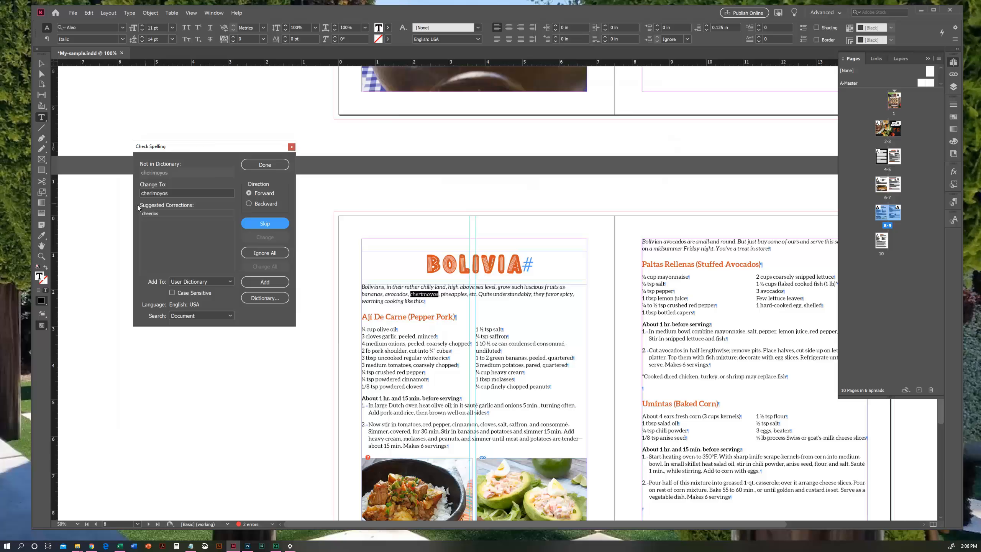
- Skip the flagged foreign words on the Bolivia and Brazil pages, including "cherimoyos", "Aji", "Paltas" and "Porco"
left_click(267, 226)
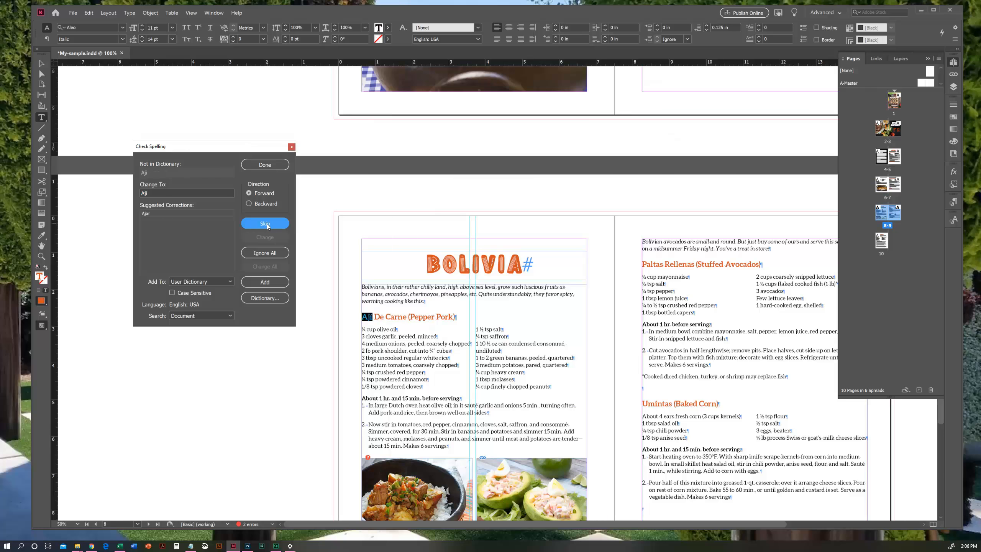
left_click(266, 226)
left_click(267, 225)
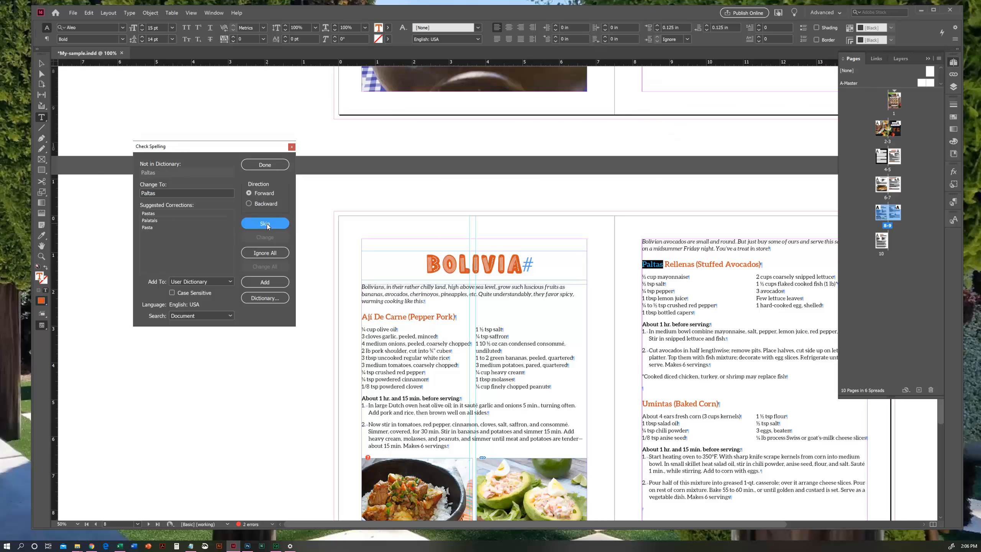
left_click(267, 226)
left_click(266, 226)
left_click(267, 226)
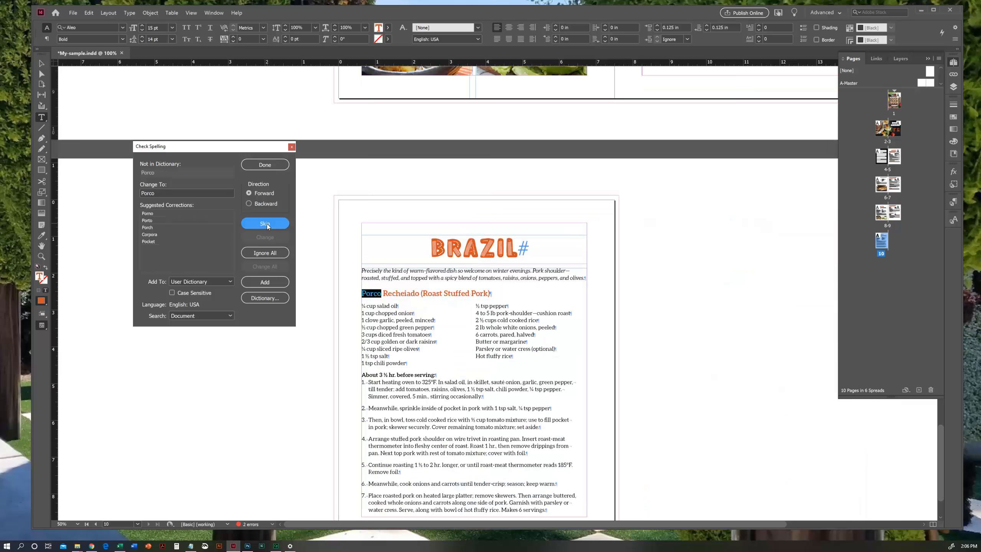
left_click(267, 226)
left_click(266, 226)
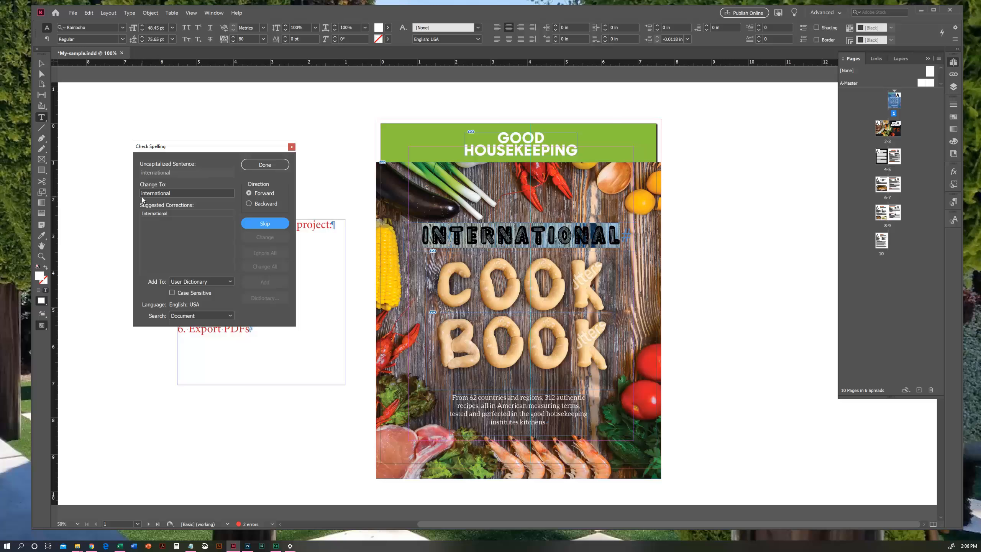
- Apply the suggested capitalization "International" to the cover title
left_click(167, 213)
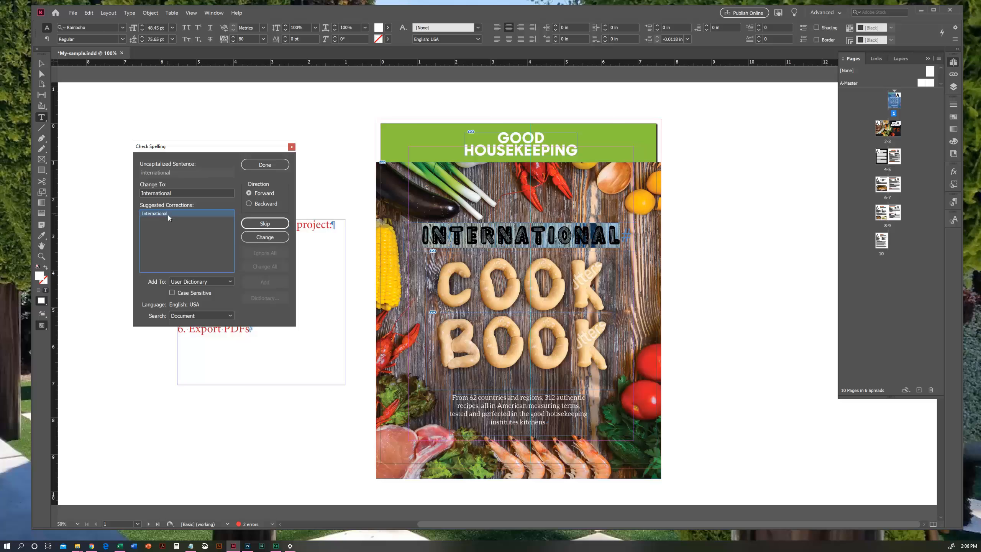
left_click(264, 237)
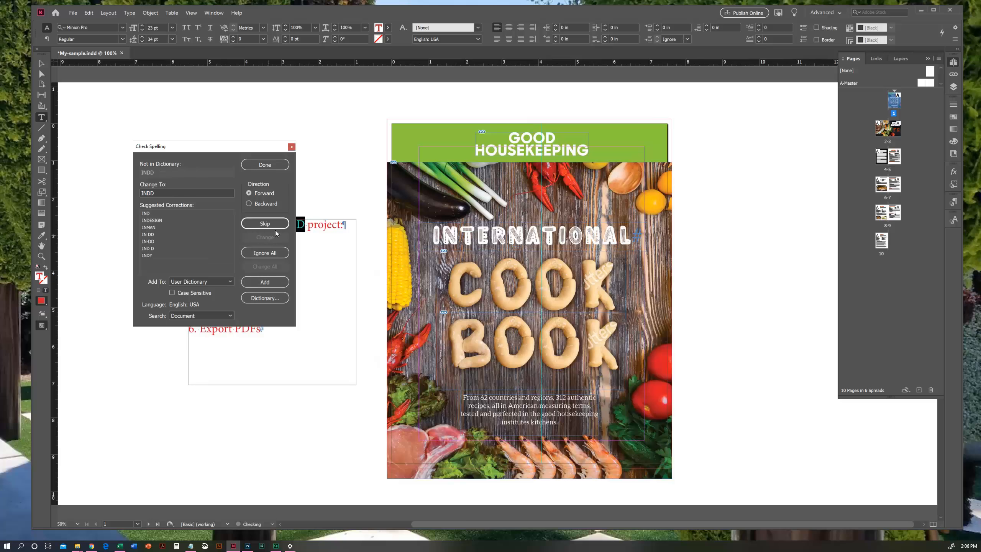
- Move the Check Spelling dialog off the checklist, skip "INDD", "CYMK" and "PDFs", and finish the spell check
left_click_drag(216, 146, 454, 151)
left_click(502, 229)
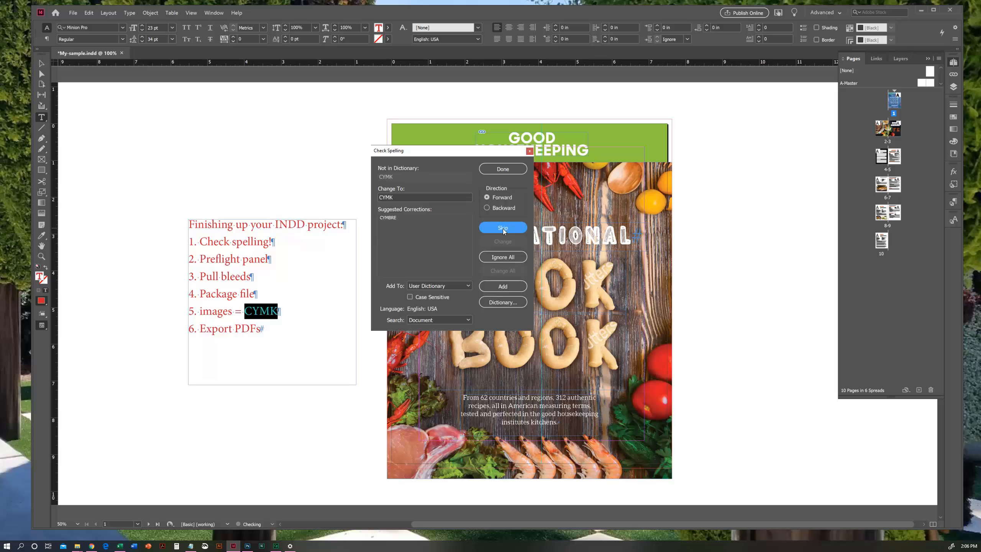
left_click(503, 229)
left_click(503, 228)
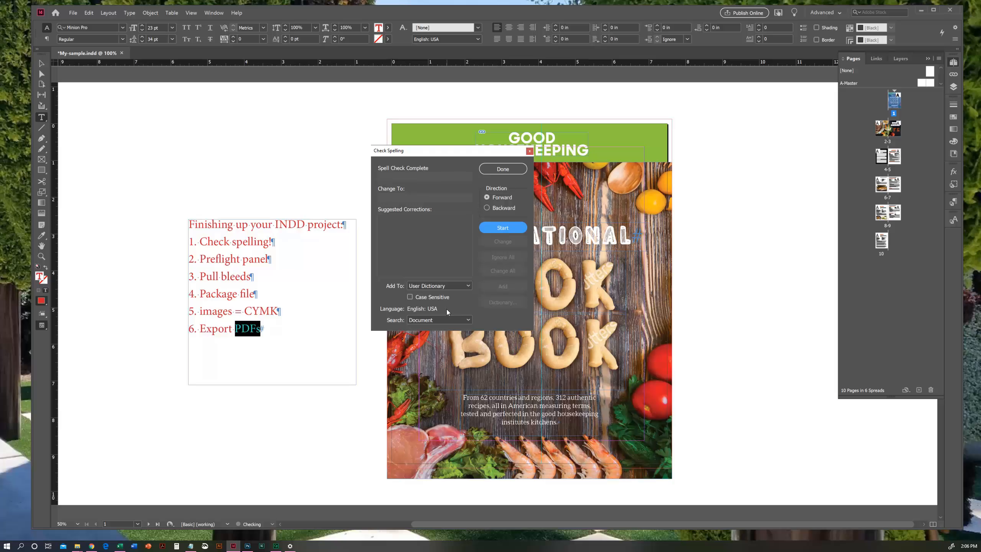
left_click(503, 170)
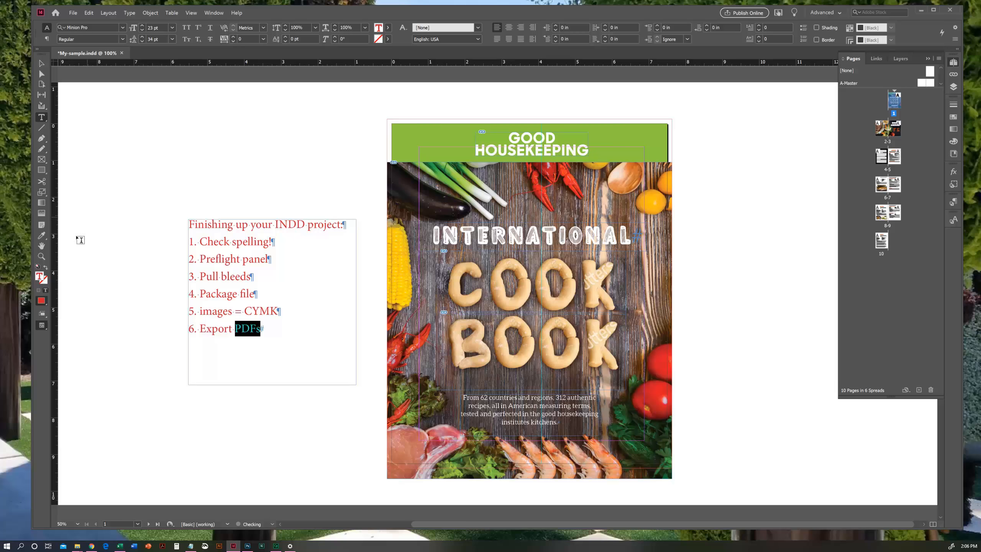
- Save the spell-checked document and switch to the Selection tool
left_click_drag(290, 240, 279, 211)
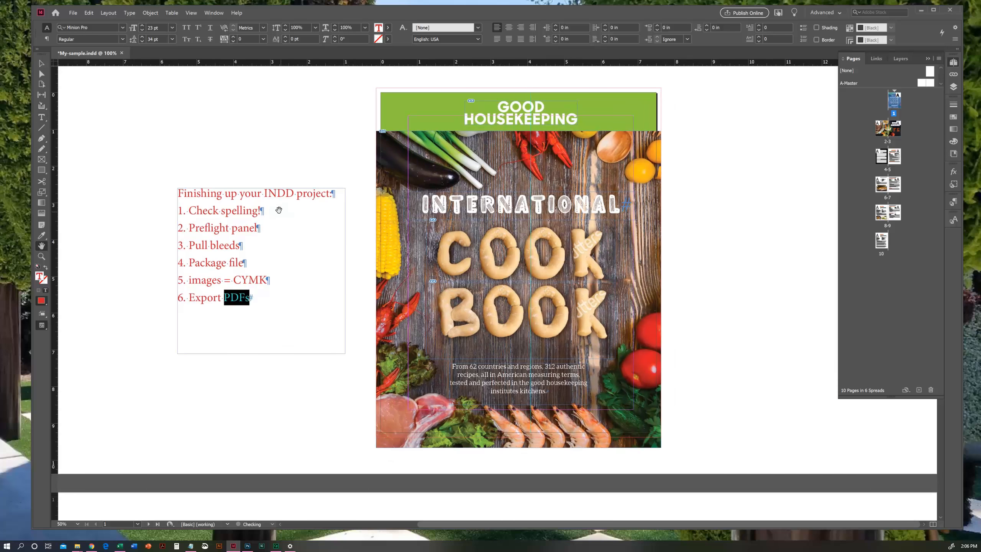
left_click(73, 13)
left_click(86, 59)
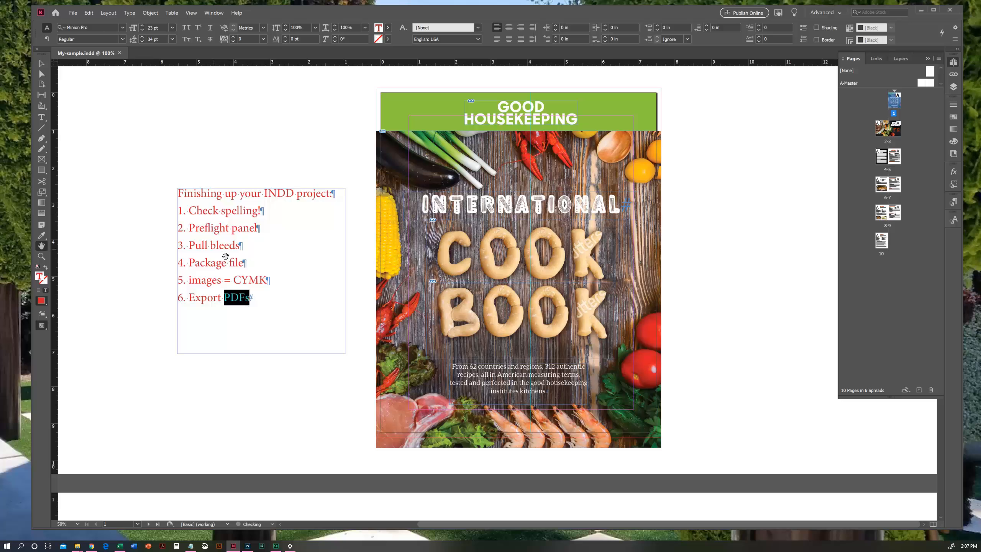
left_click(43, 67)
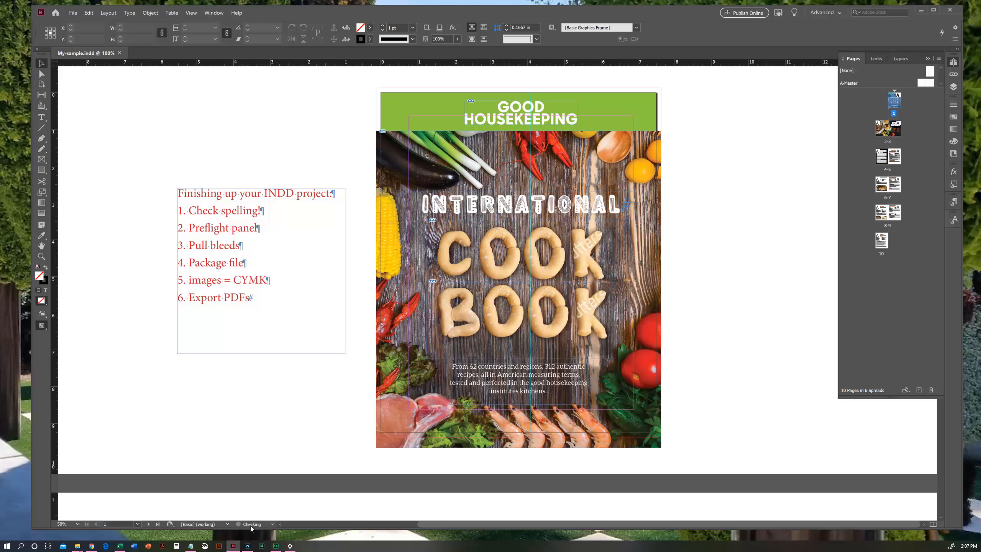
- Open the Preflight panel and move it clear of the cover page
left_click(399, 430)
left_click(271, 524)
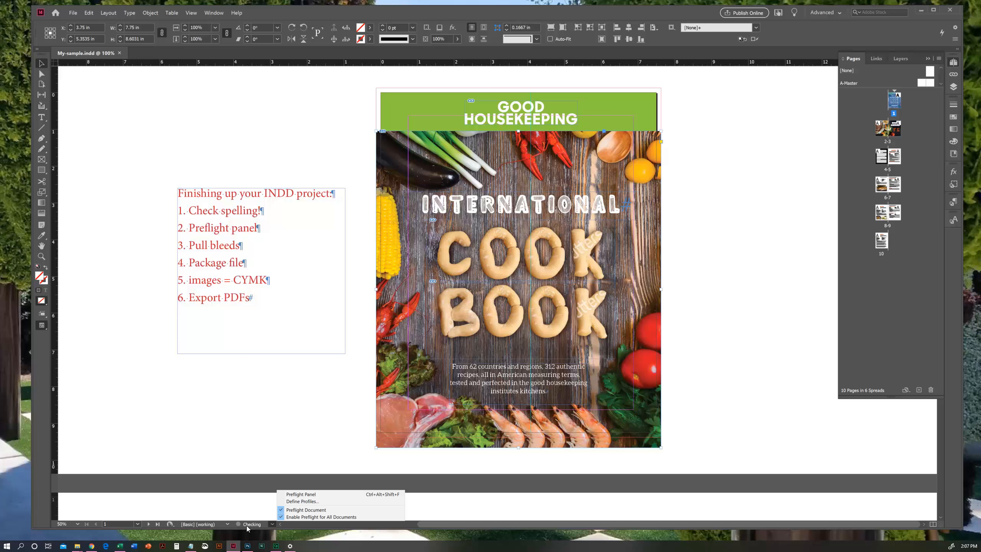
left_click(302, 494)
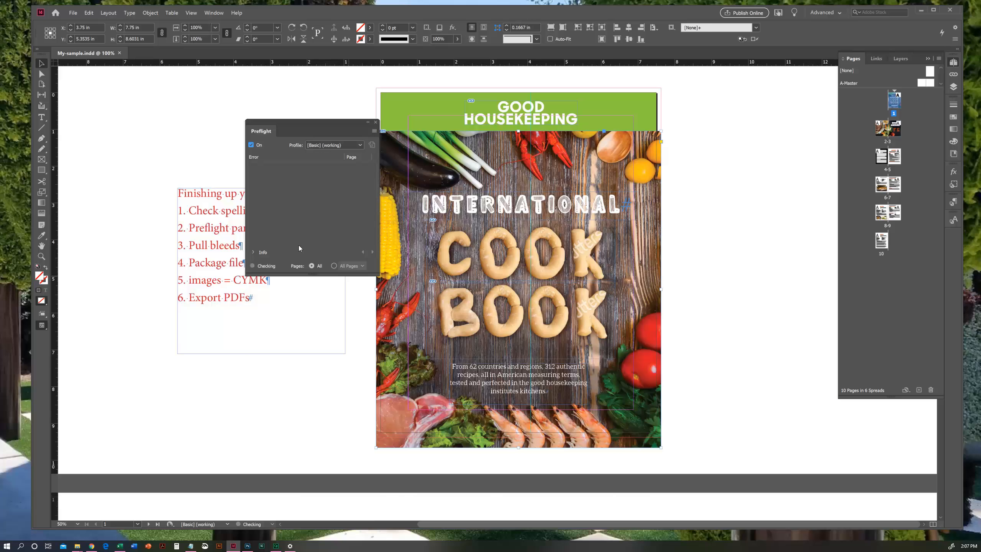
left_click_drag(326, 124, 266, 119)
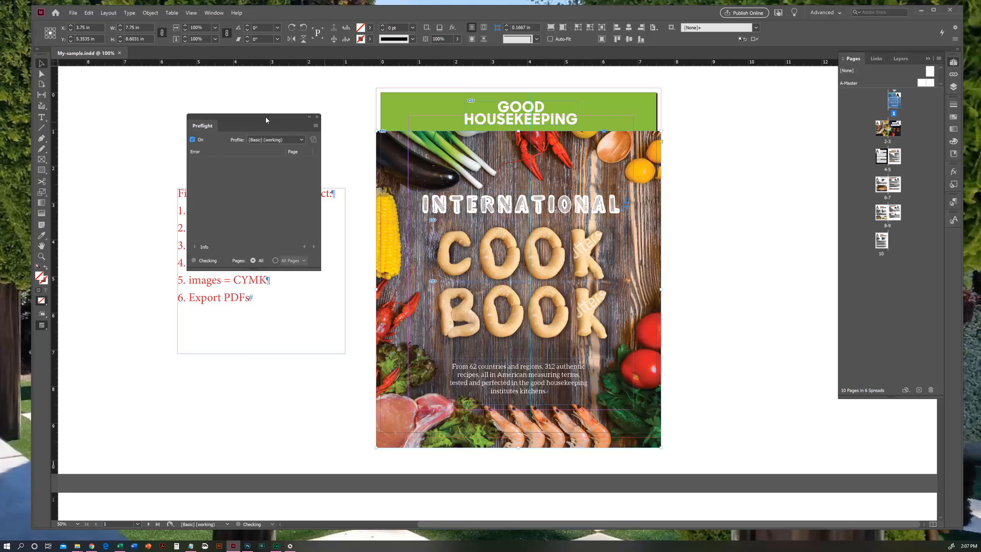
- Look through spreads 2-3, 4-5 and 6-7, return to the cover, and close the Preflight panel
left_click(743, 185)
double_click(896, 133)
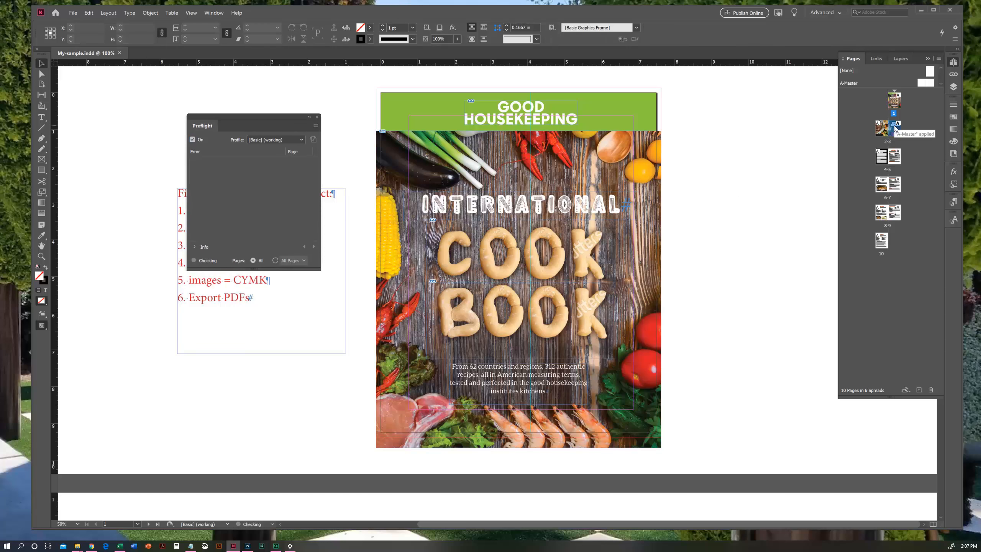
left_click(42, 246)
left_click_drag(410, 263, 568, 280)
key("v")
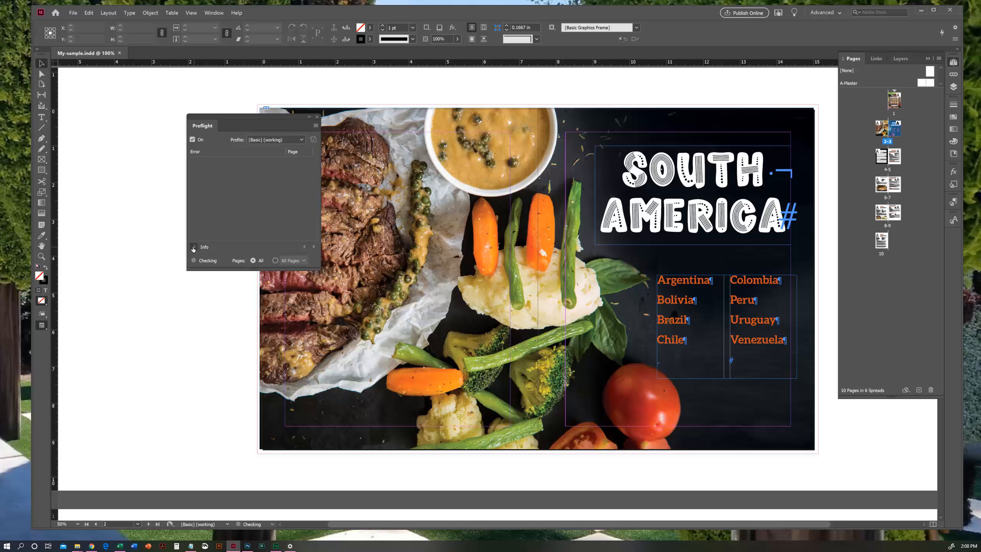
double_click(895, 158)
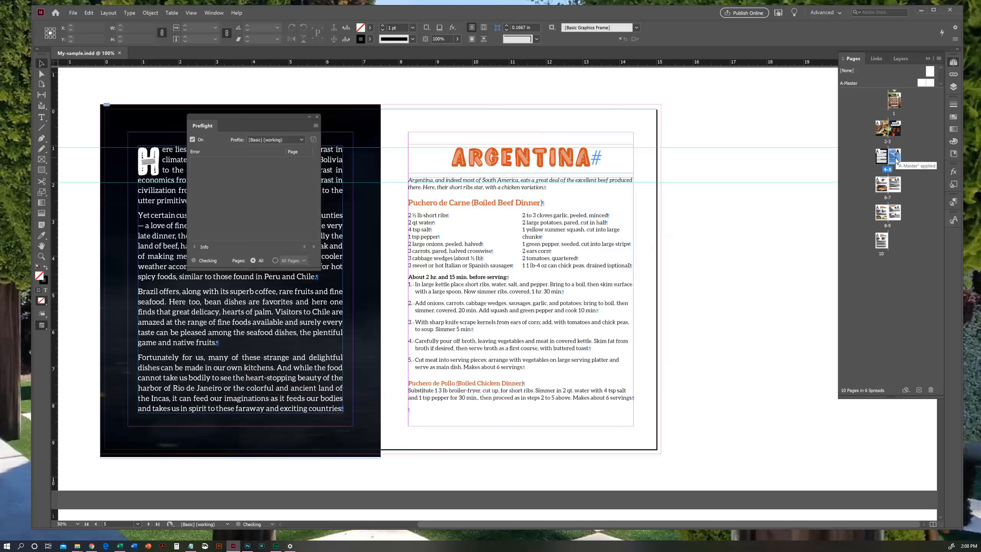
double_click(894, 186)
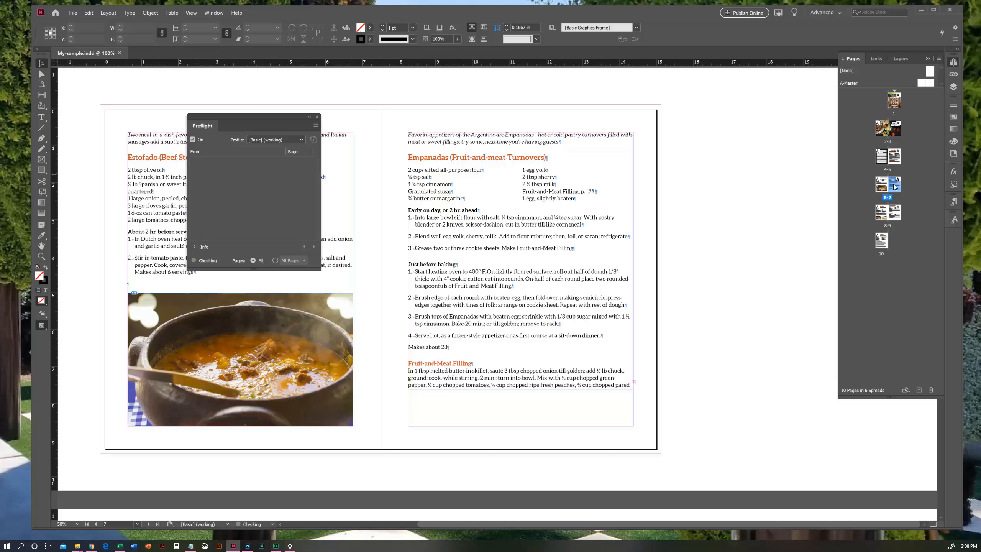
left_click(893, 101)
double_click(893, 101)
left_click_drag(267, 117, 169, 88)
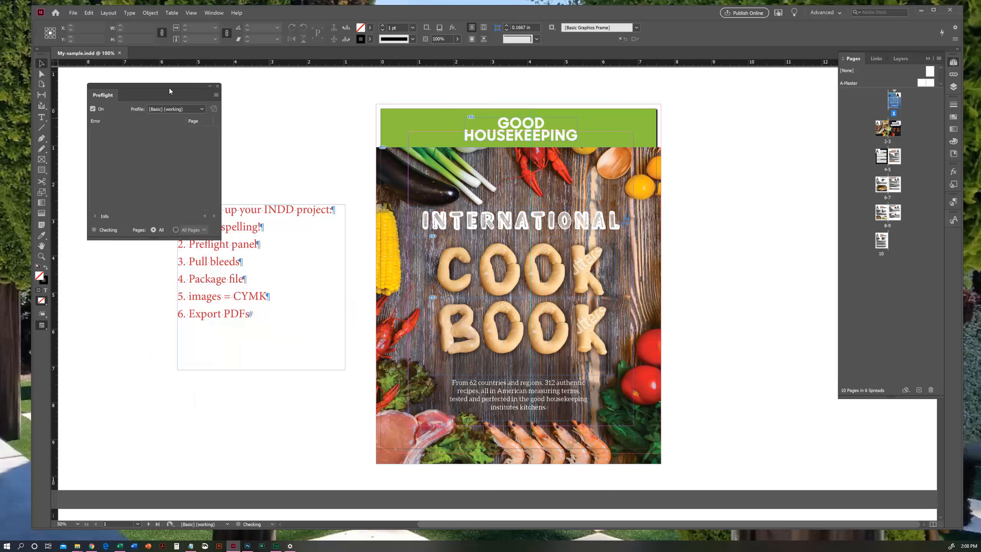
left_click(218, 86)
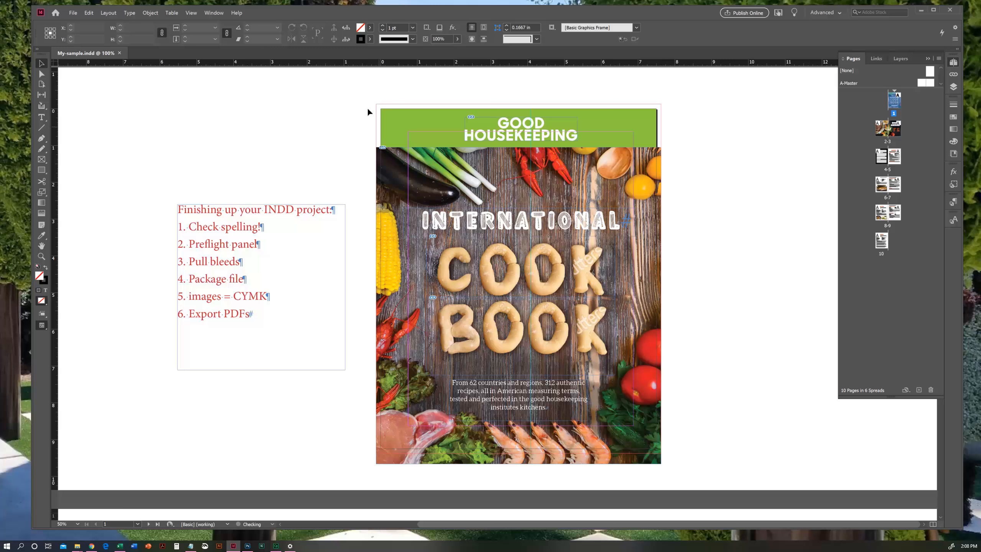
- Review the Bleed and Slug settings in Document Setup and accept the dialog
left_click(75, 15)
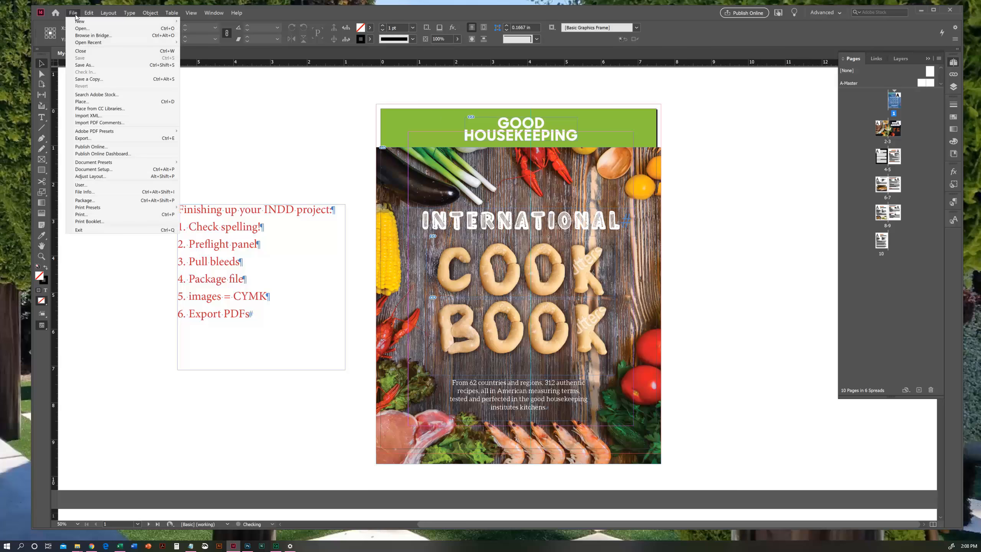
left_click(96, 170)
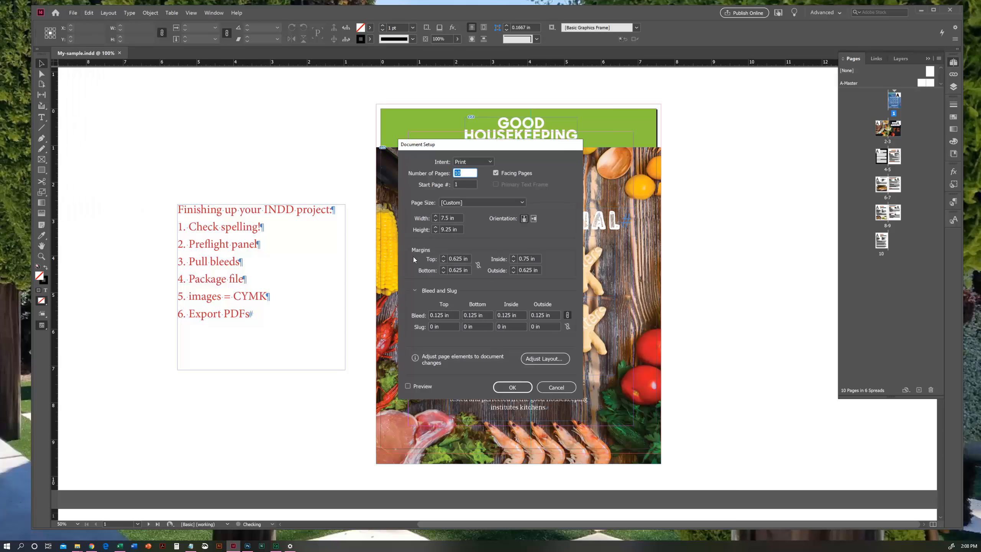
left_click(412, 291)
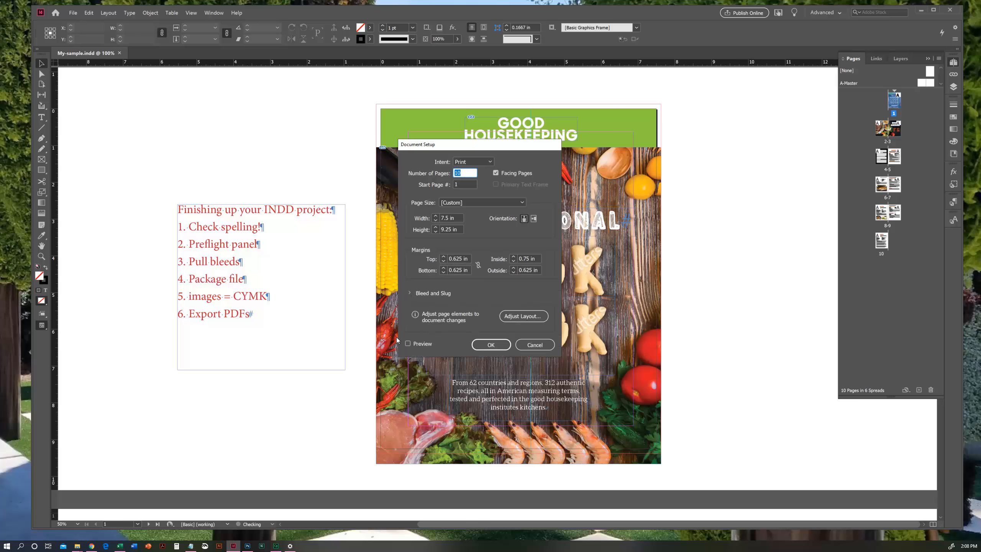
left_click(407, 293)
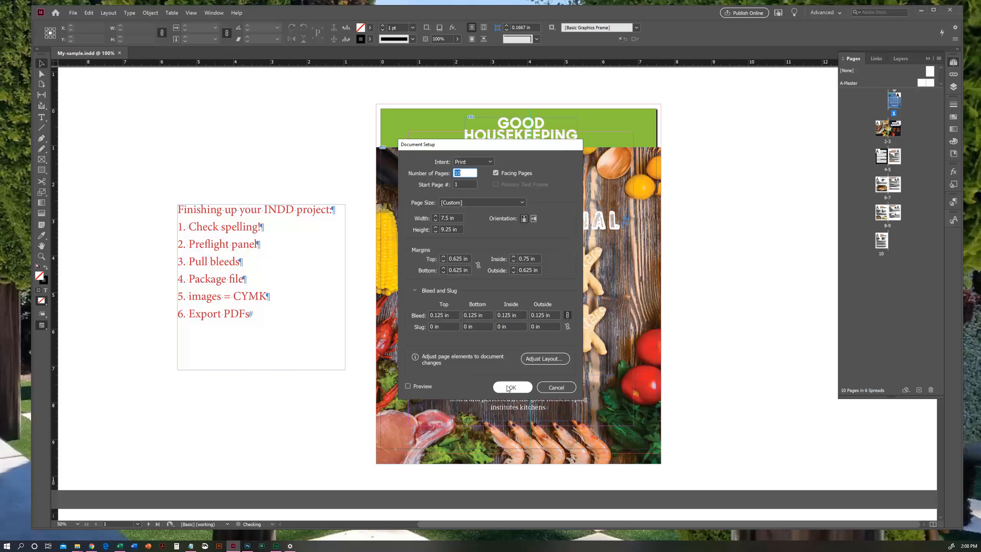
left_click(415, 290)
left_click(411, 293)
left_click(512, 387)
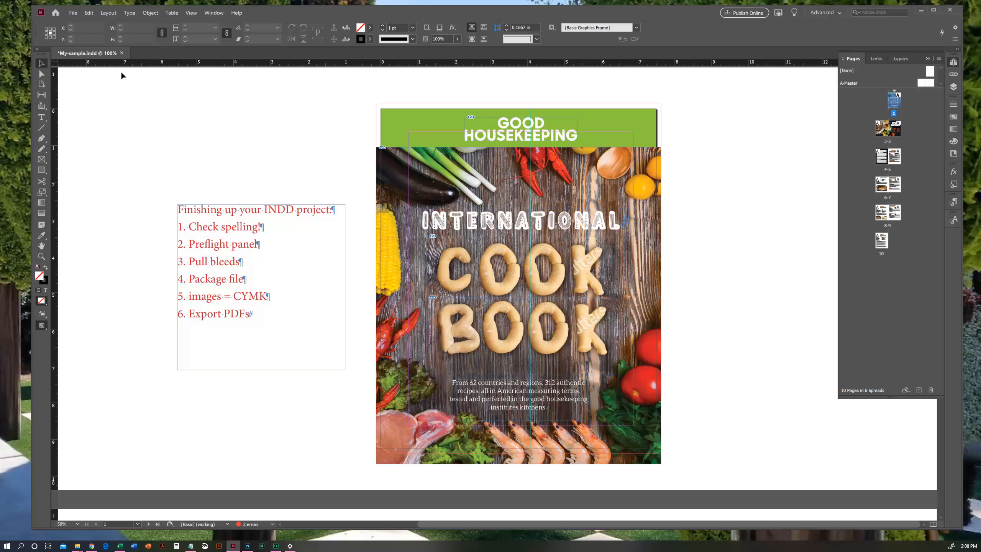
- Extend the cover's green Good Housekeeping banner to the bleed guides at its top and both sides
left_click(387, 124)
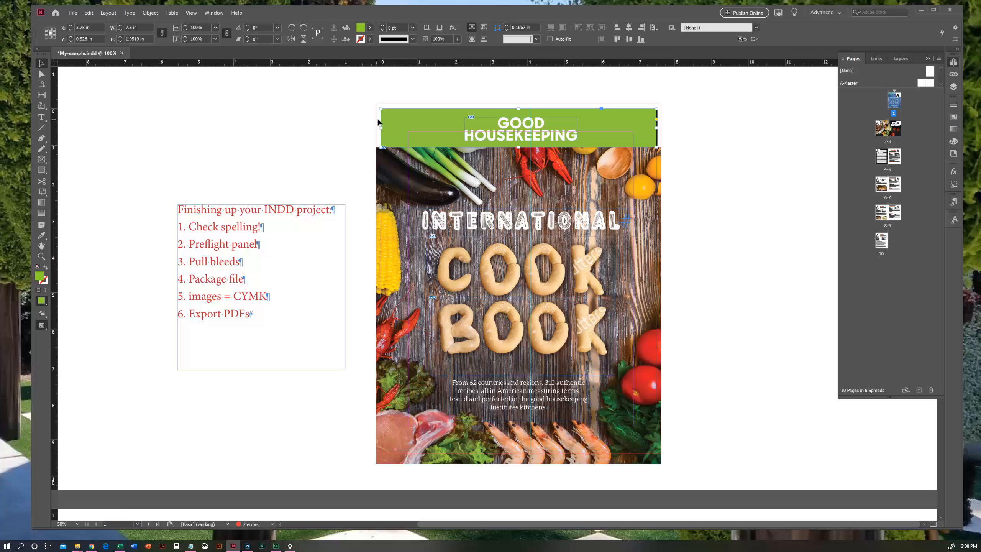
left_click_drag(380, 109, 374, 103)
left_click_drag(655, 124, 661, 125)
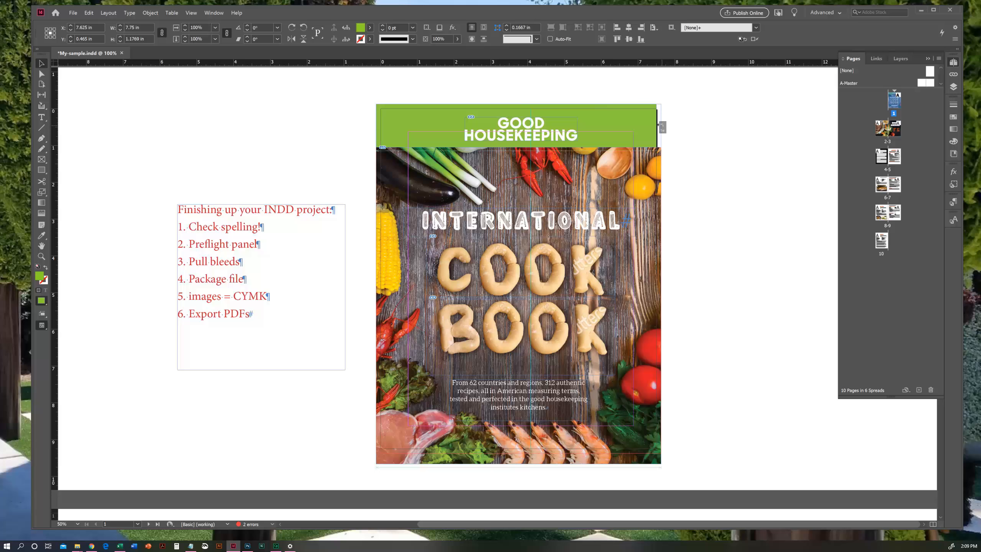
left_click(692, 139)
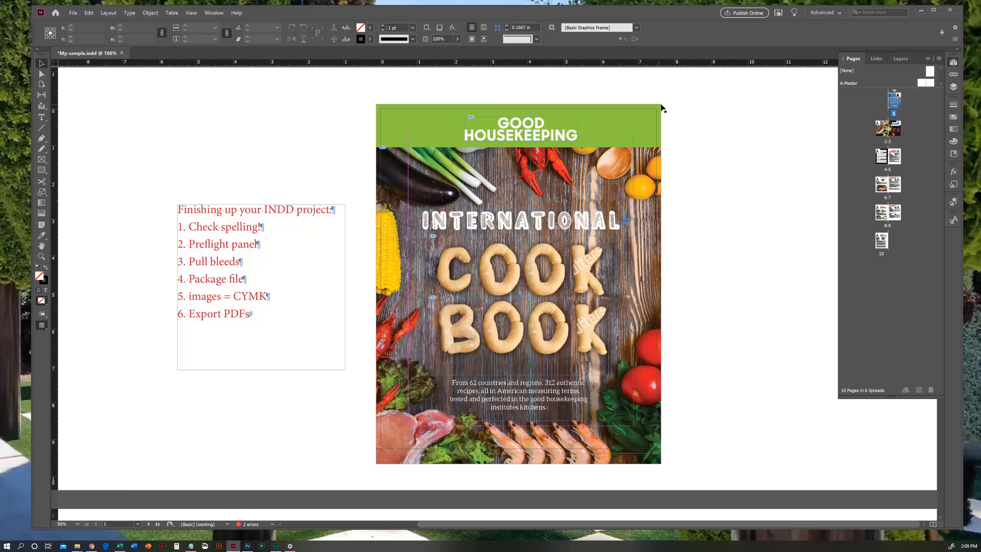
- Extend the South America spread's background photo frame to the bleed guides on all sides, making it 15.25 by 9.5 in
double_click(896, 134)
left_click(153, 123)
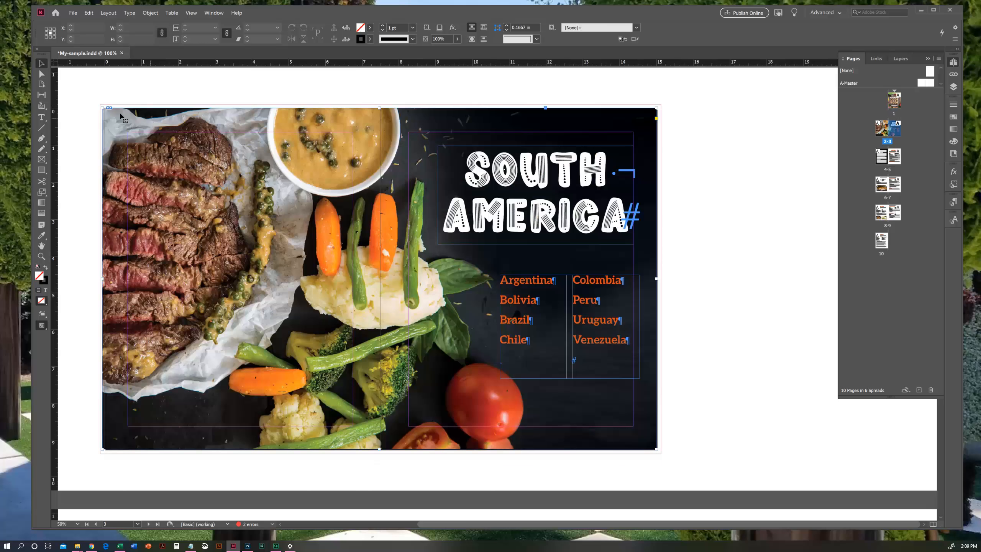
left_click_drag(103, 108, 100, 105)
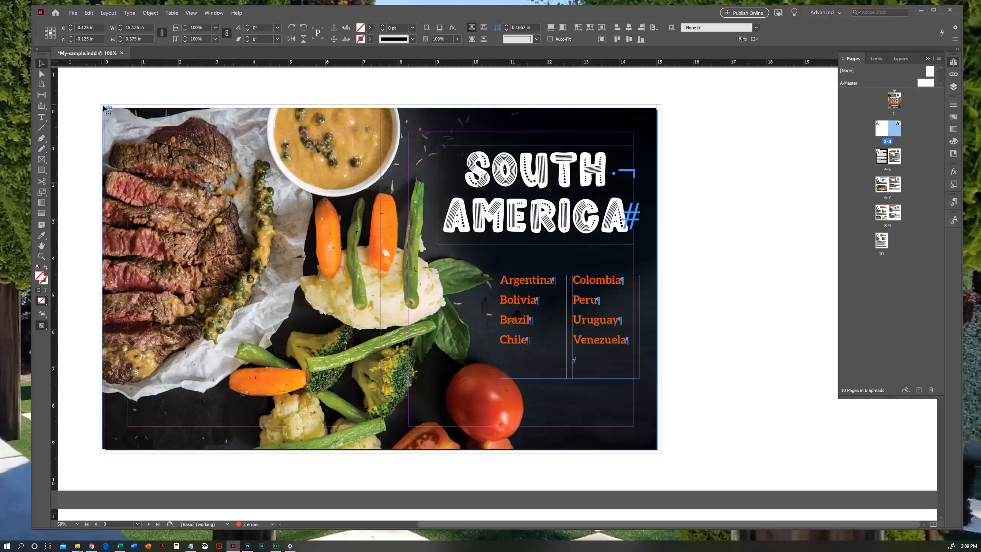
left_click_drag(655, 448, 661, 452)
left_click(676, 467)
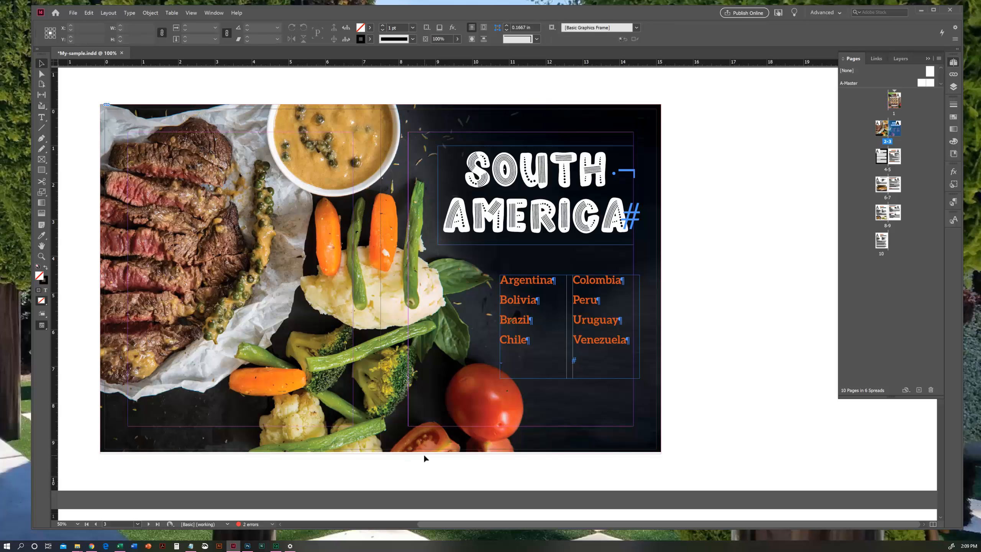
- Check the gap along the South America photo's lower edge, then copy the photo and paste the duplicate in place
left_click(41, 257)
left_click_drag(421, 474, 490, 424)
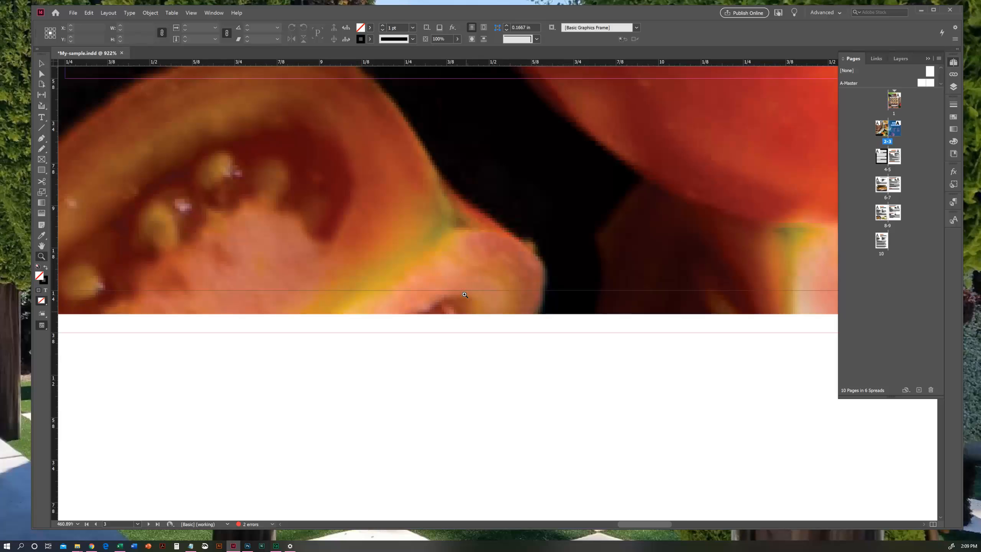
key("ctrl+0")
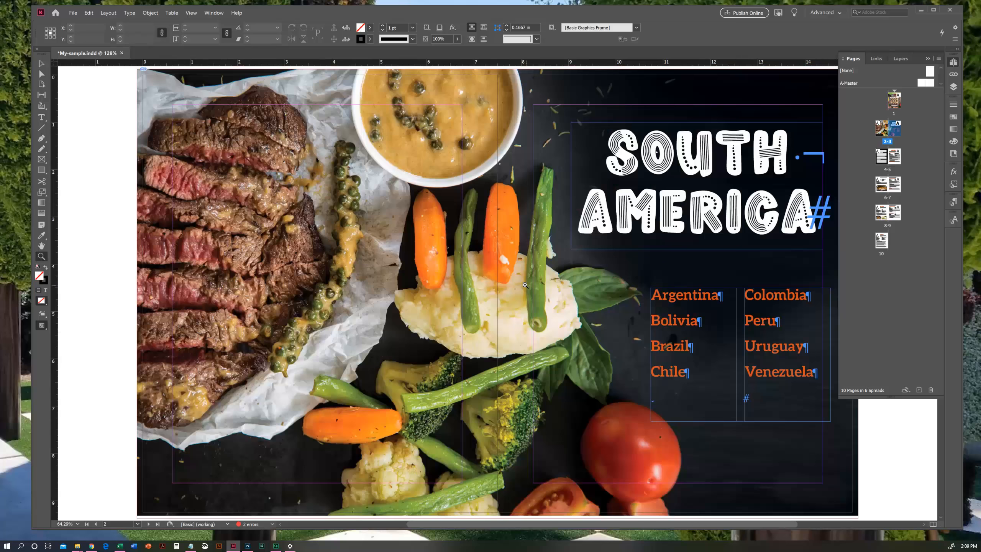
left_click(41, 63)
scroll(560, 450, "down", 1)
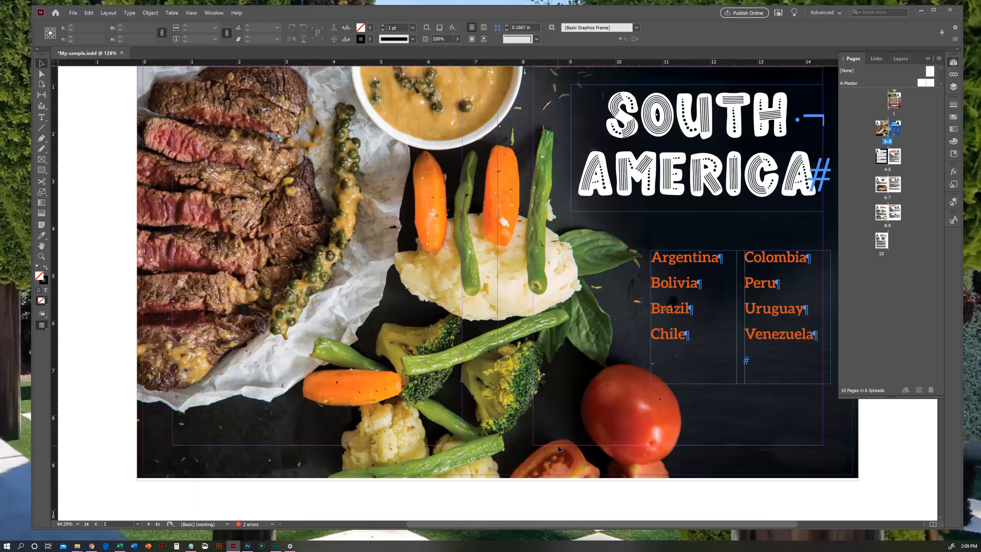
left_click(571, 469)
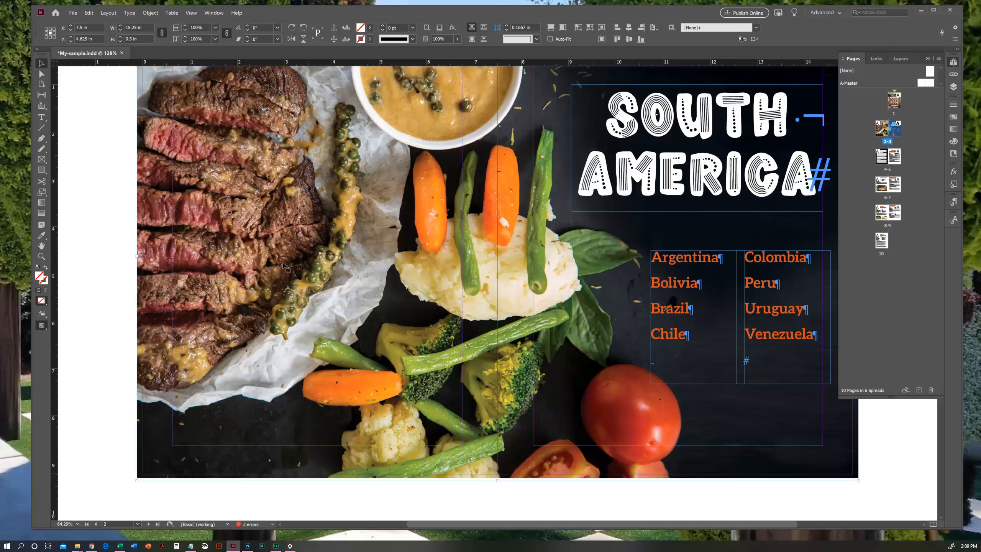
left_click(91, 13)
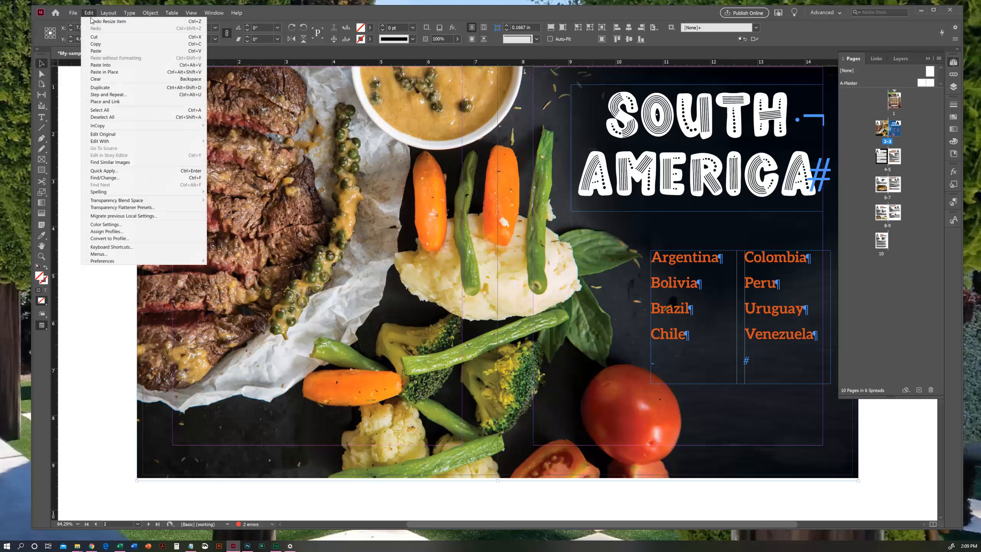
left_click(91, 13)
left_click(95, 73)
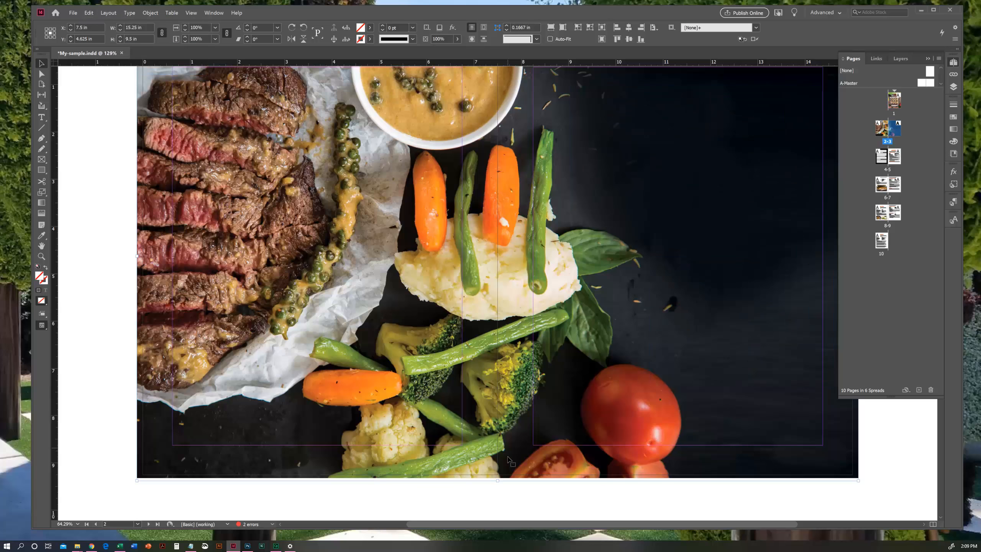
- Crop the duplicated photo to a strip 0.575 in tall and move it over the gap along the spread's bottom bleed
scroll(446, 95, "up", 1)
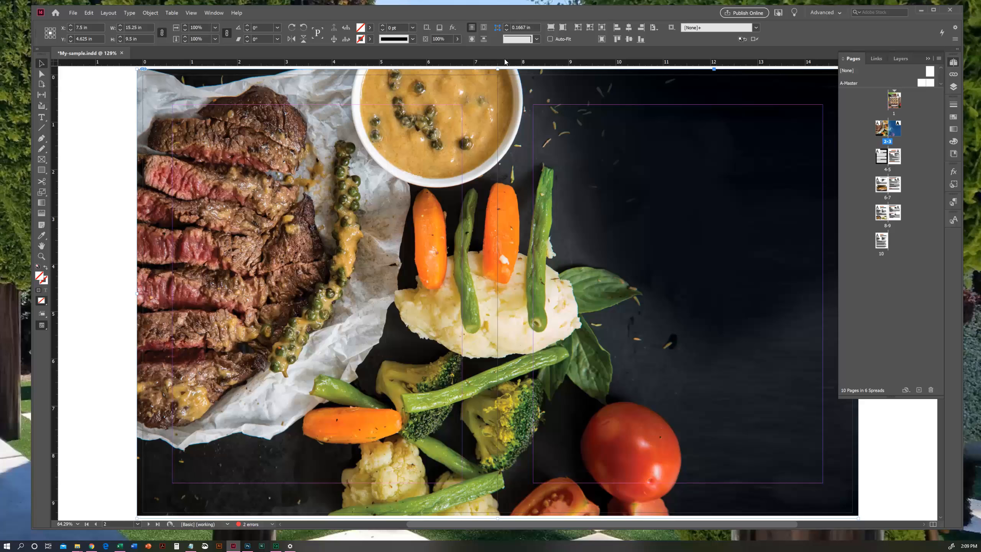
left_click_drag(496, 66, 500, 466)
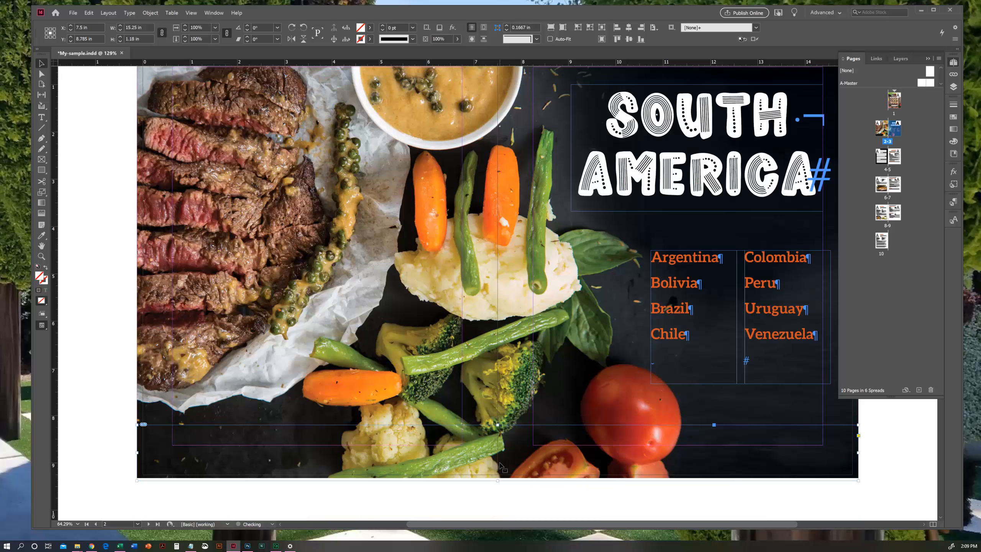
scroll(500, 465, "down", 2)
left_click_drag(497, 385, 506, 446)
left_click(497, 442)
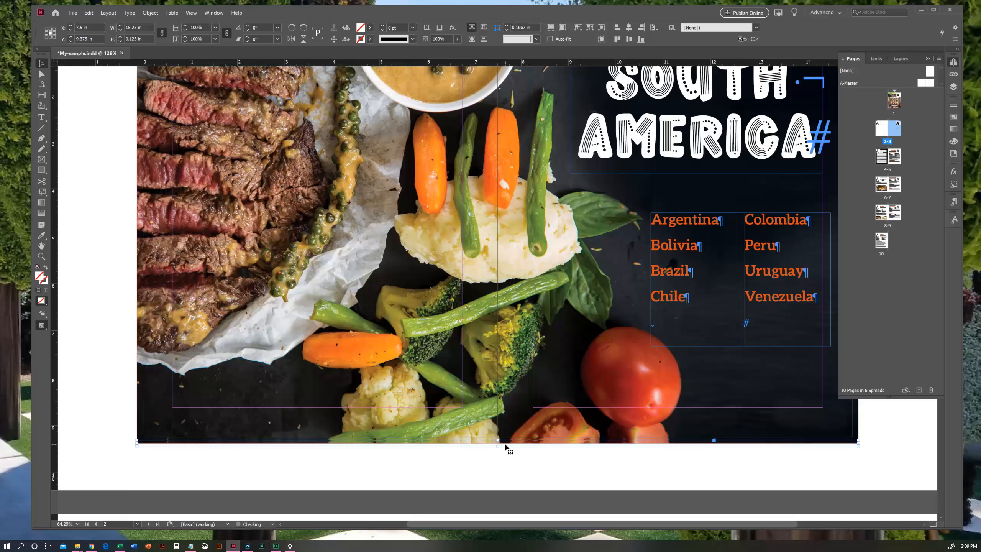
left_click(518, 451)
left_click_drag(518, 450, 497, 452)
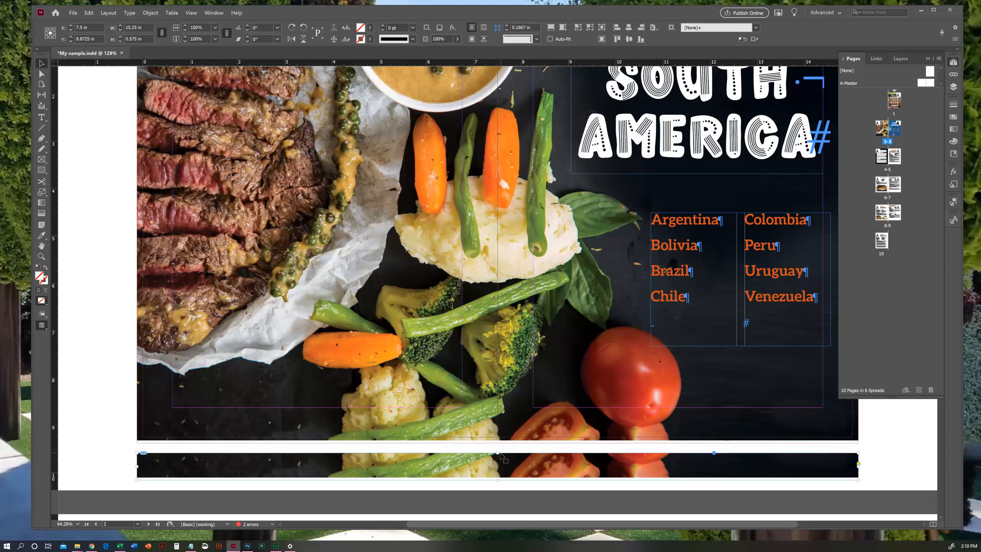
left_click_drag(539, 479, 534, 445)
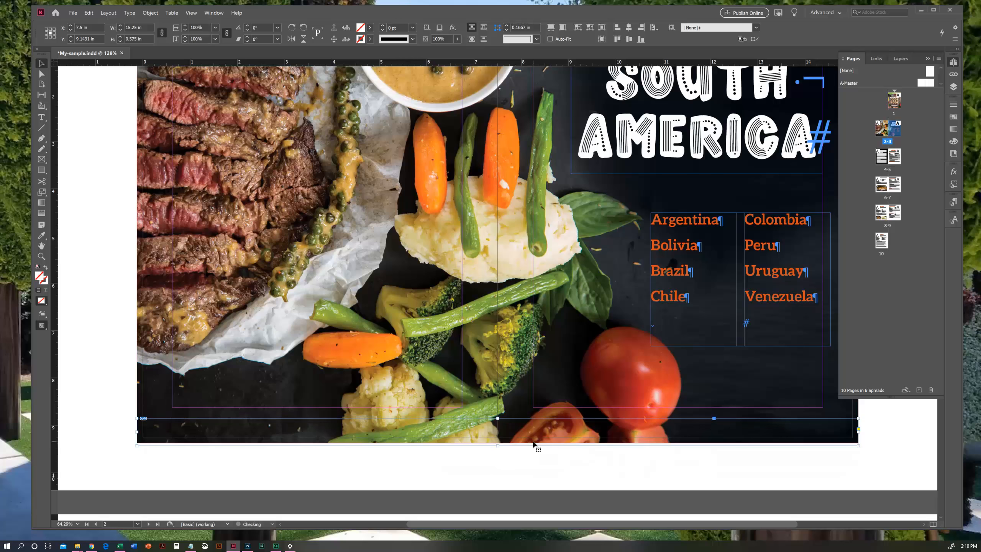
- Arrange the duplicate strip behind the main South America photo and deselect it
right_click(548, 444)
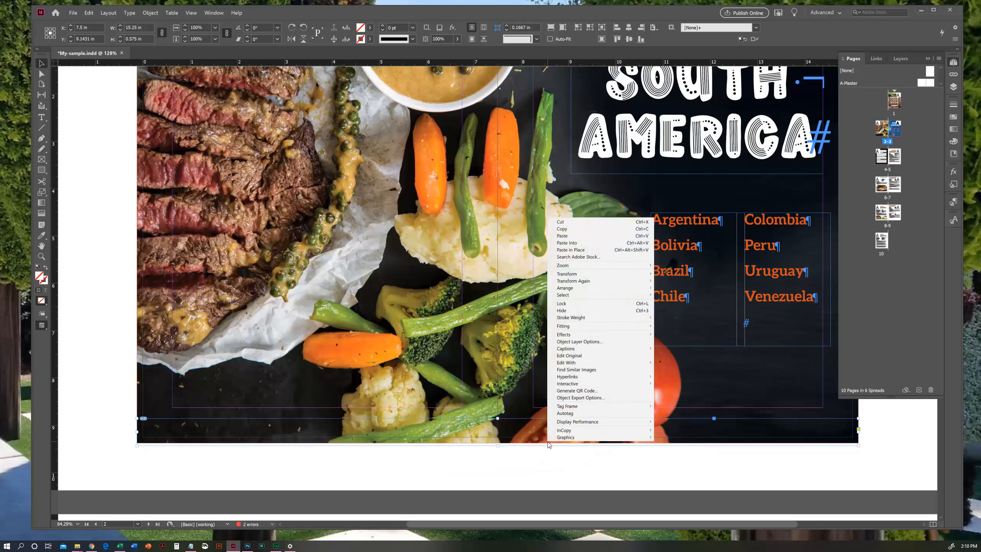
mouse_move(625, 288)
left_click(673, 295)
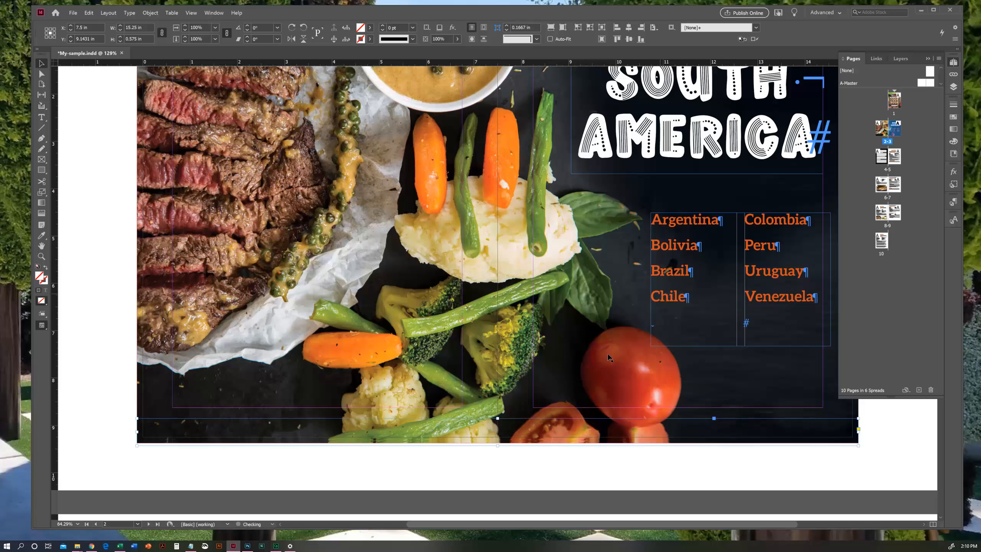
left_click(543, 459)
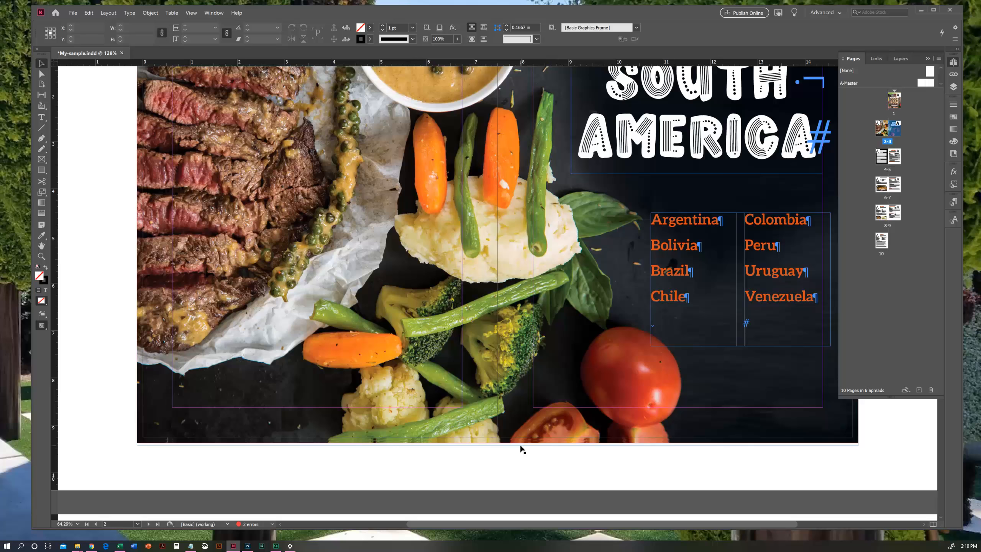
- Inspect the patched bottom edge of the South America spread and the bleeds on spread 4-5
left_click(42, 256)
left_click(541, 217, "alt")
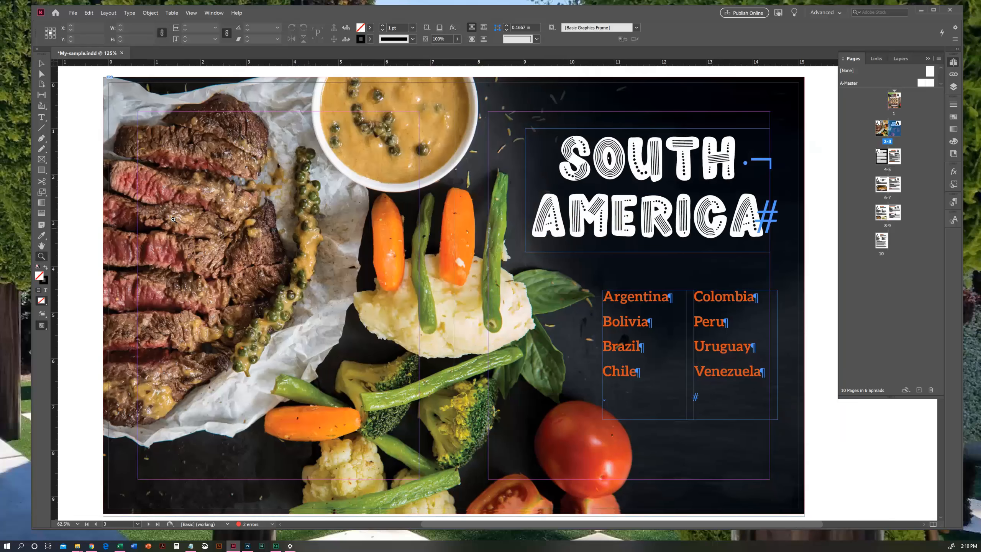
key("h")
left_click_drag(439, 291, 460, 253)
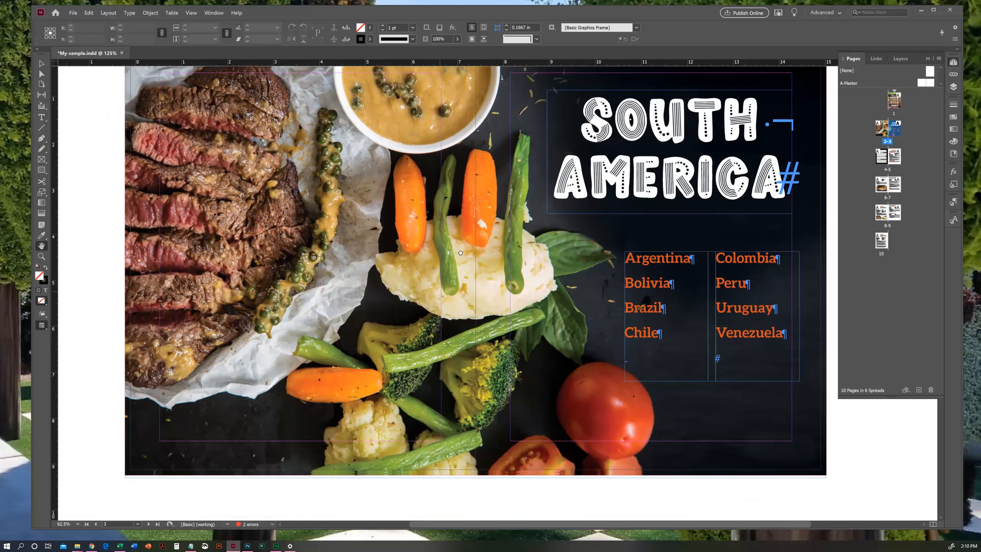
left_click(40, 64)
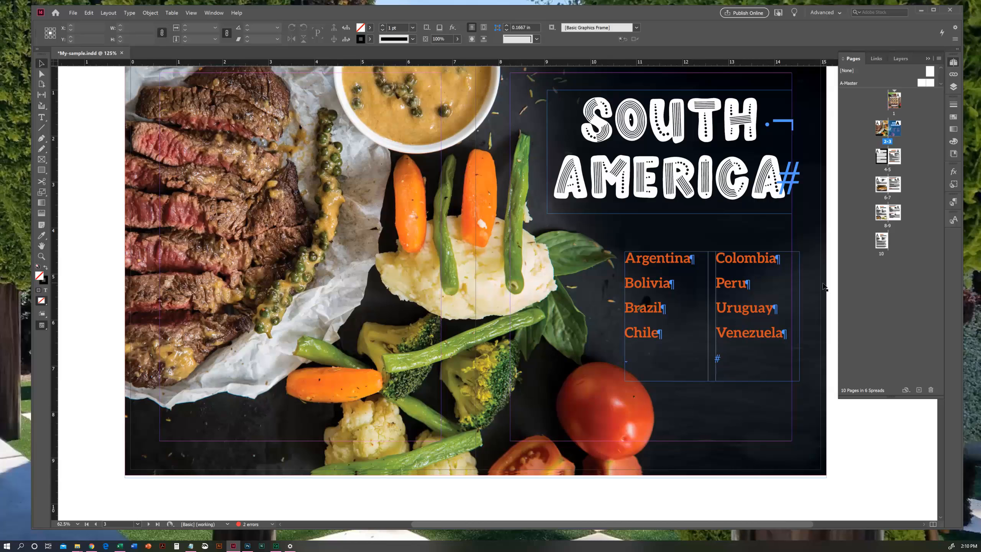
double_click(894, 158)
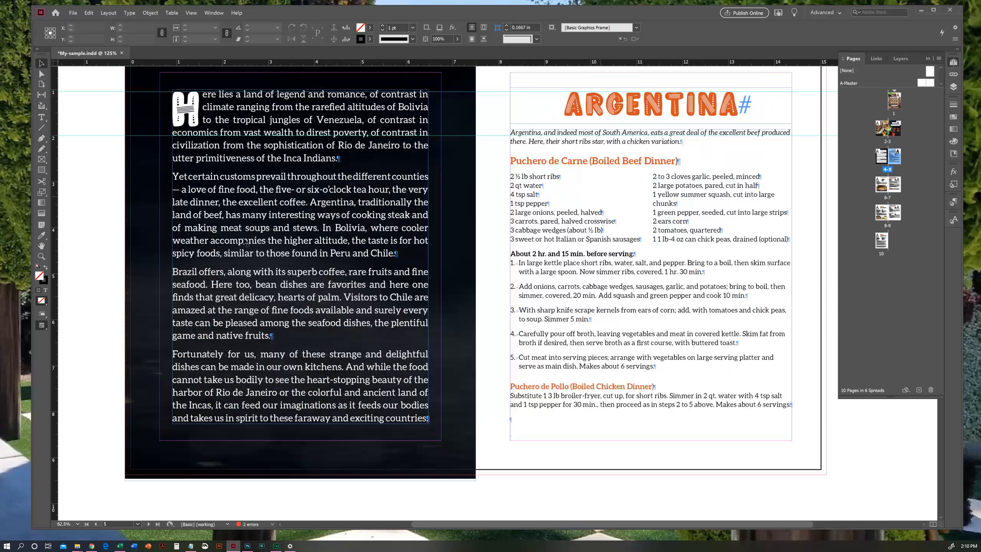
left_click(40, 256)
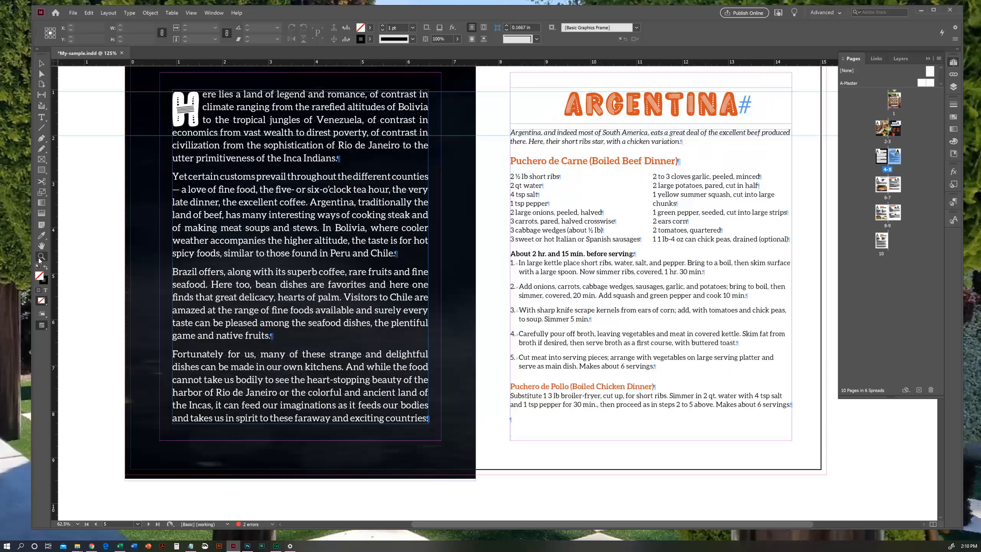
left_click(471, 246, "alt")
left_click(42, 64)
- Look through spreads 6-7 and 8-9 and page 10, revisit spread 2-3, and return to the cover and its checklist
double_click(894, 185)
double_click(894, 211)
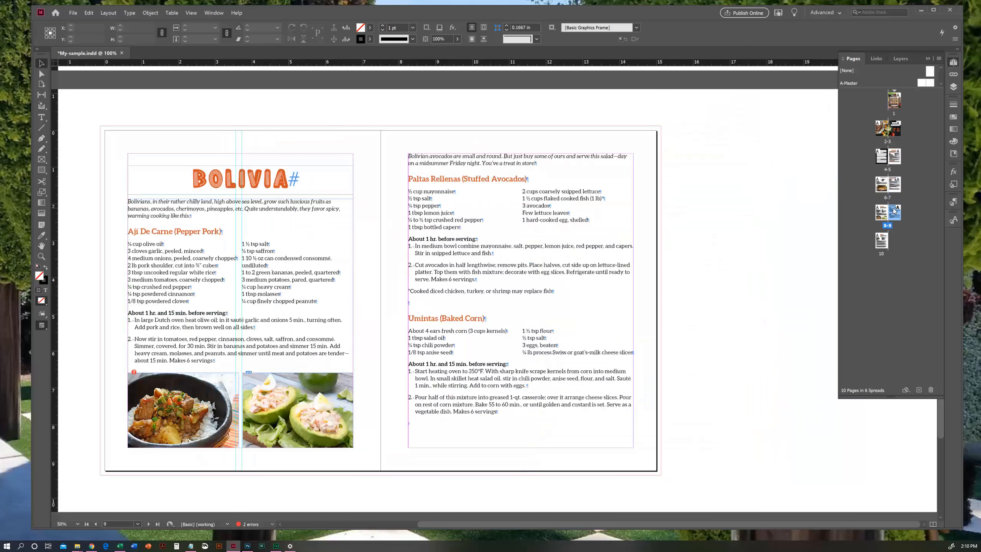
double_click(885, 240)
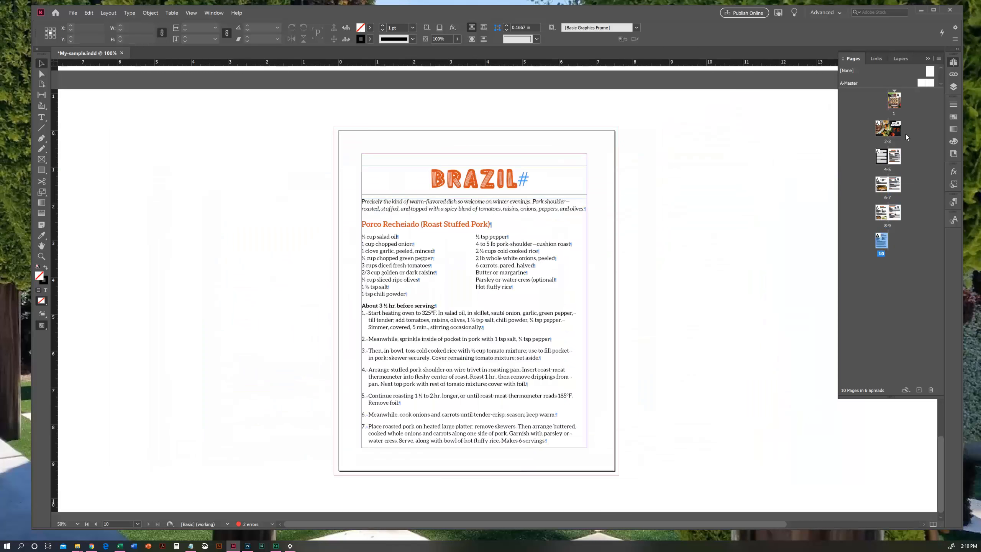
double_click(895, 129)
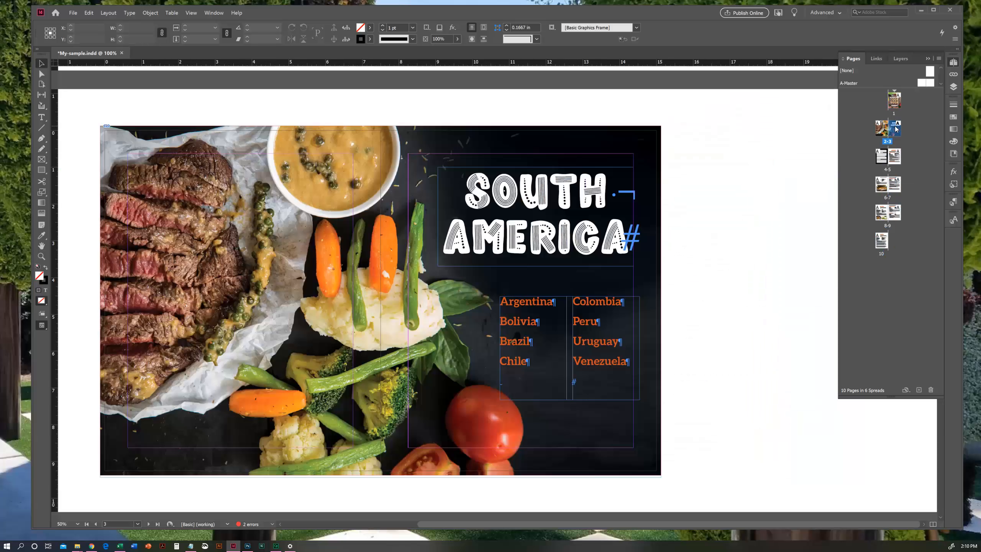
double_click(895, 218)
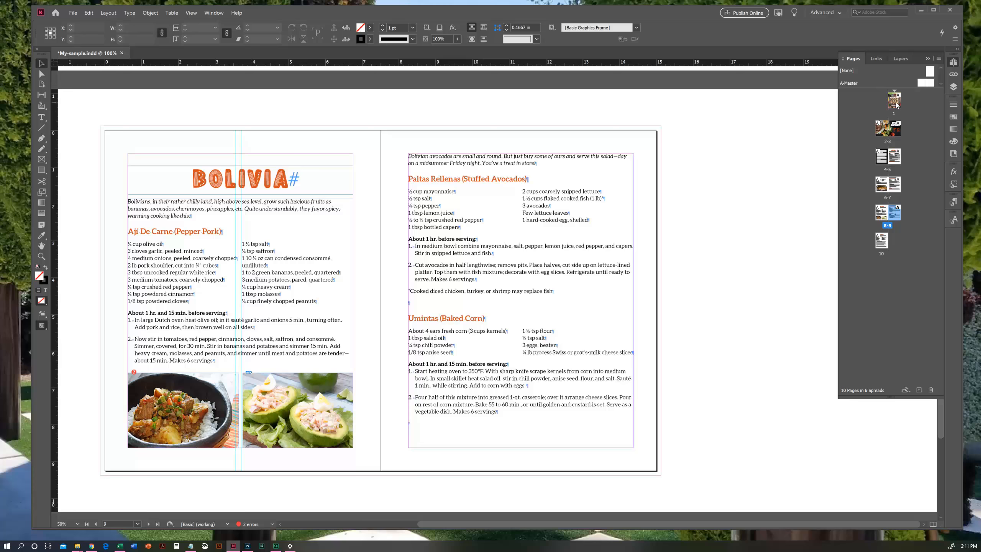
double_click(886, 103)
left_click(41, 247)
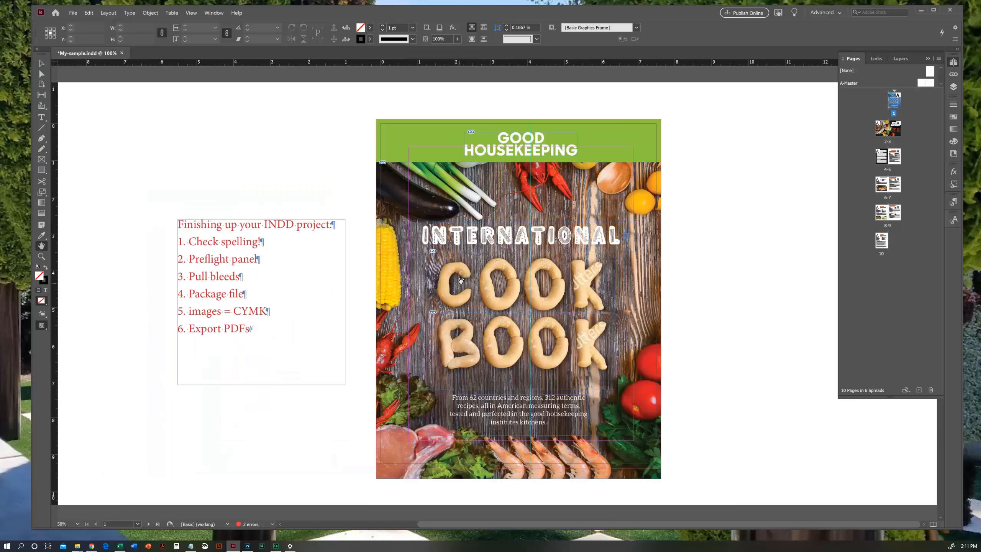
left_click_drag(461, 281, 474, 274)
left_click(41, 63)
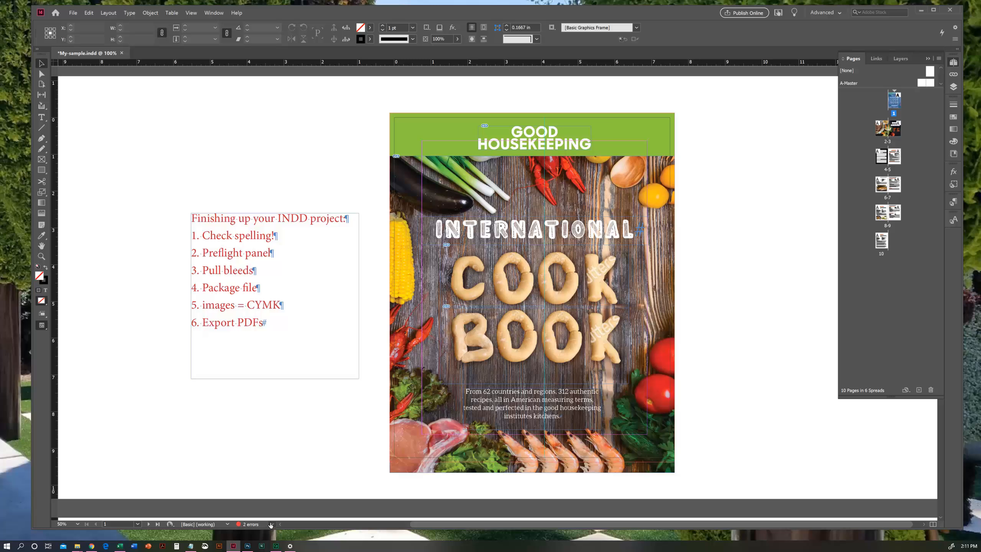
- Open the Preflight panel and expand the Links and Text errors down to the overset text frame entry
left_click(272, 524)
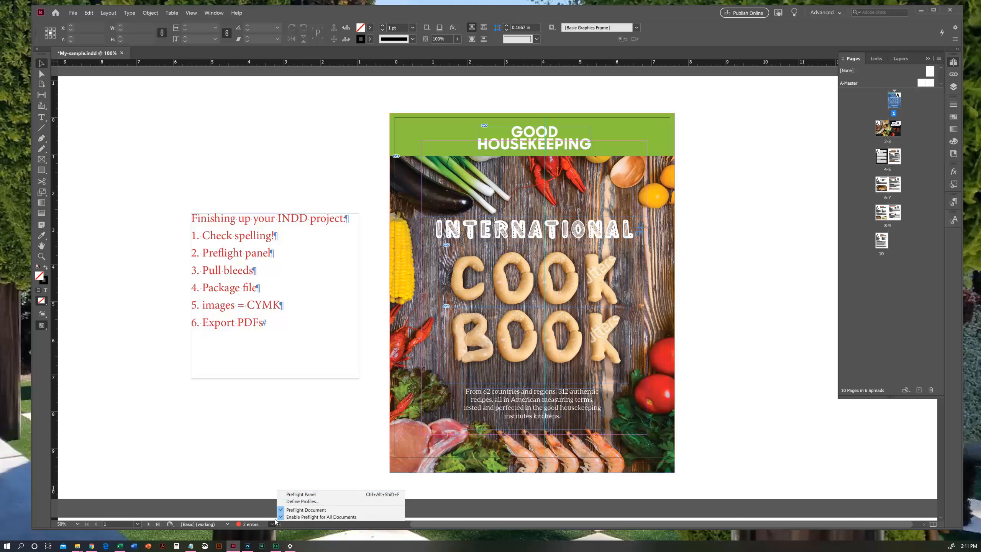
left_click(296, 495)
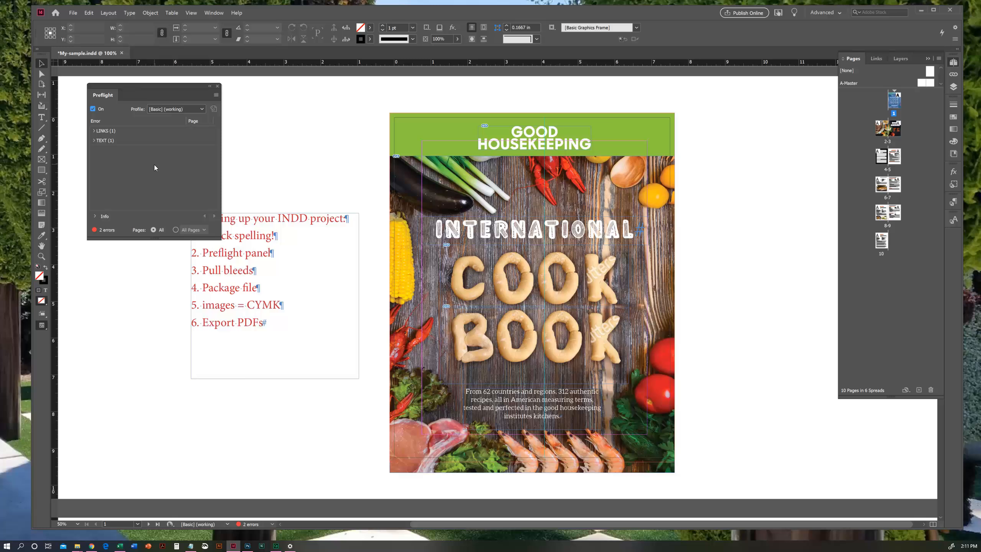
left_click(94, 132)
left_click(95, 150)
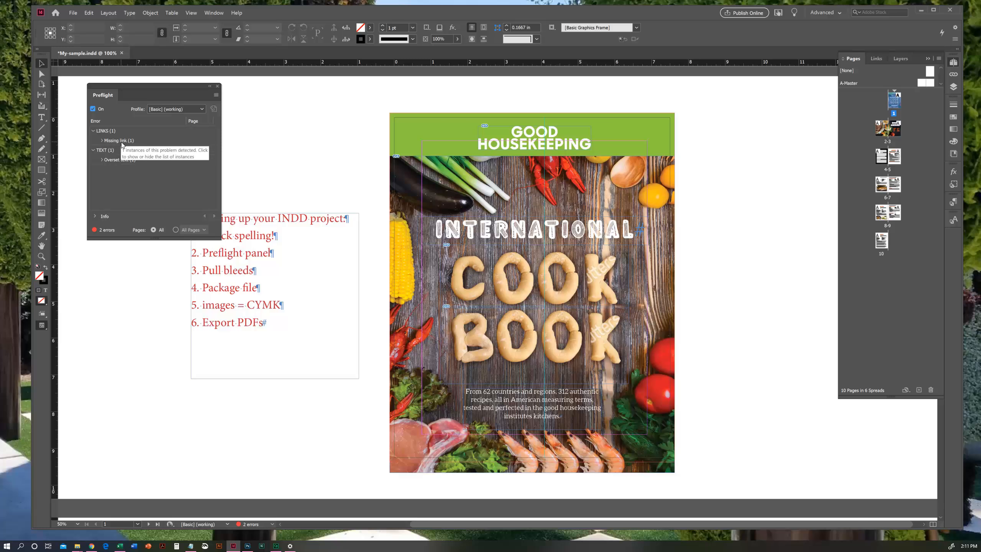
left_click(121, 164)
left_click(102, 162)
left_click(121, 170)
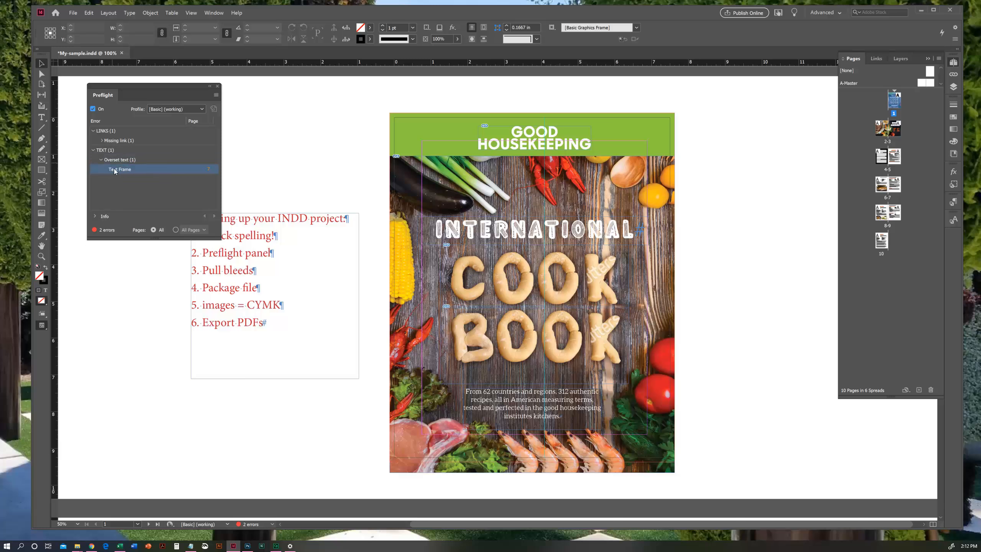
- Go to the overset Empanadas text frame on page 7 and extend its lower edge to the bottom margin, 8 in high
left_click(206, 173)
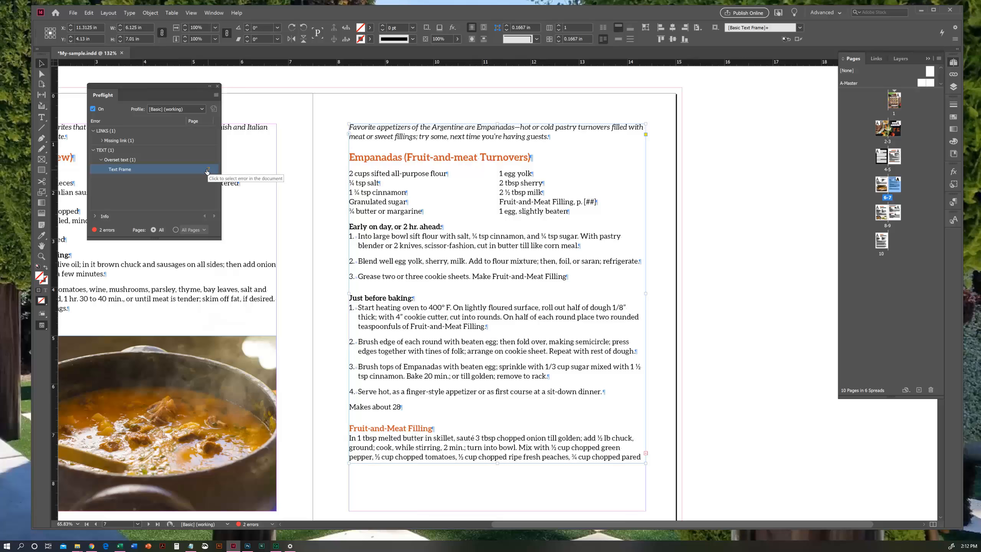
left_click(41, 245)
left_click_drag(433, 312, 474, 292)
key("v")
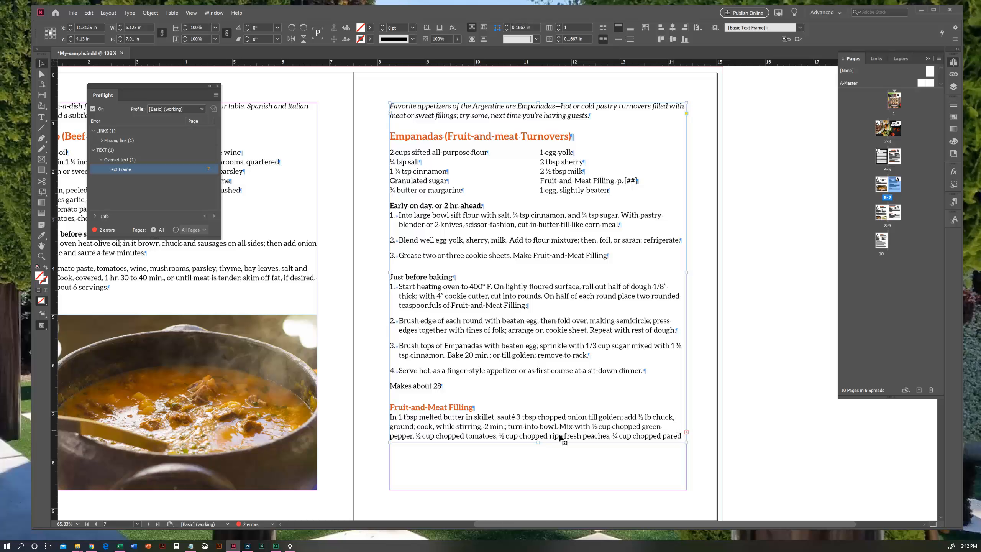
left_click_drag(536, 442, 536, 489)
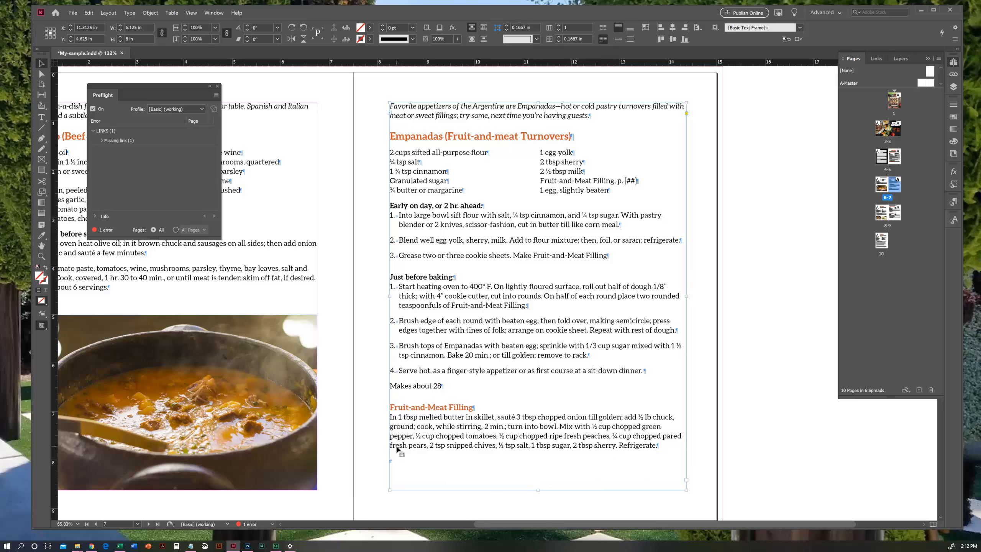
left_click(769, 452)
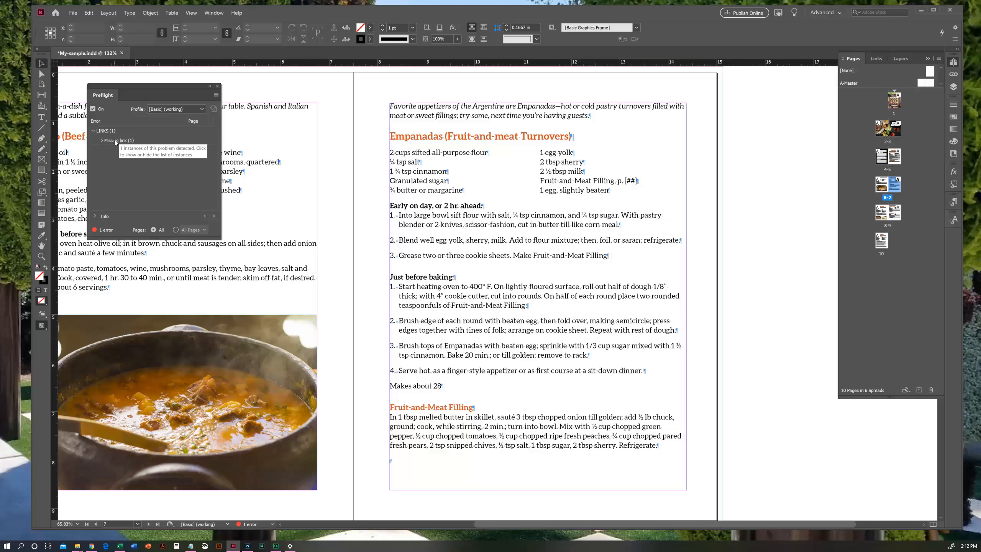
- Expand the missing link error in Preflight and go to the carne-guisada1.jpg image on page 8
left_click(101, 141)
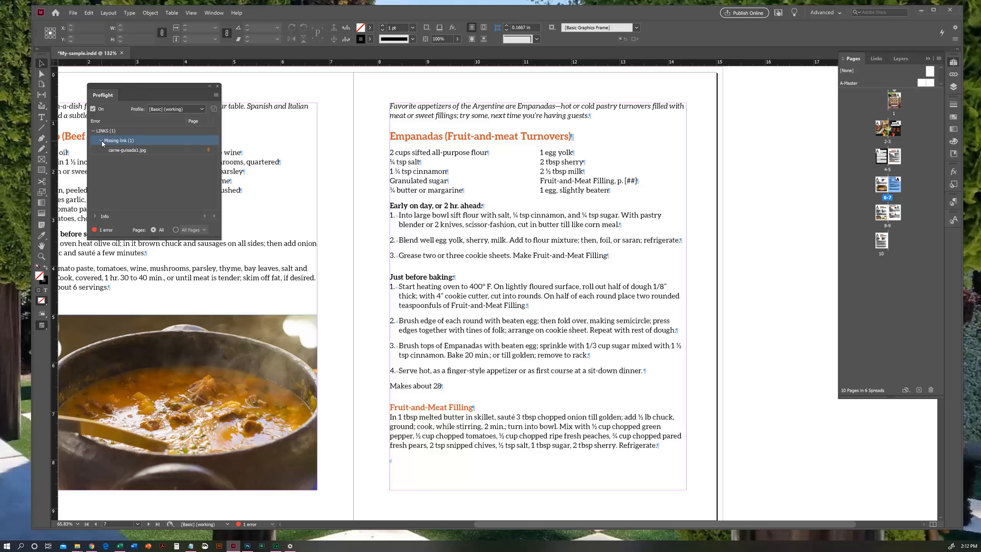
left_click(120, 152)
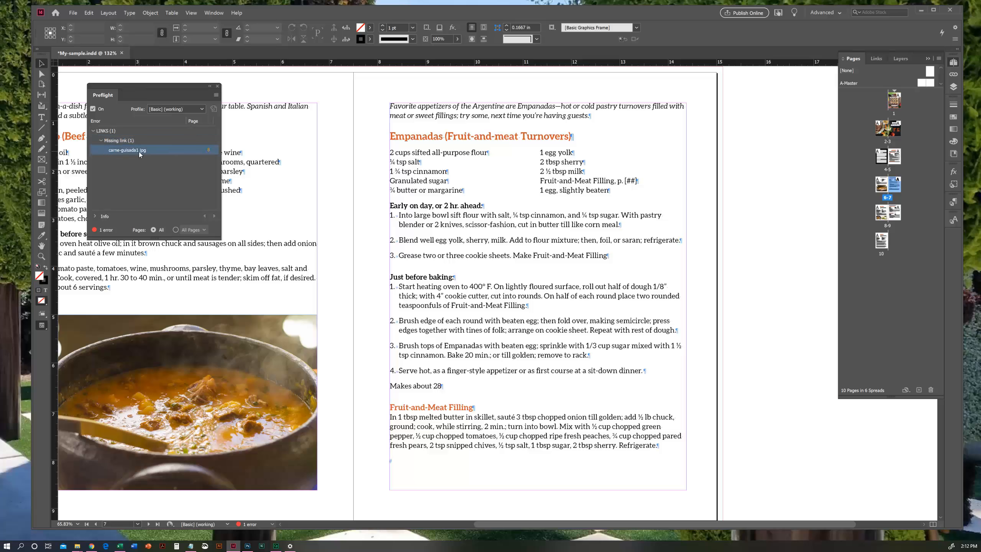
left_click(207, 151)
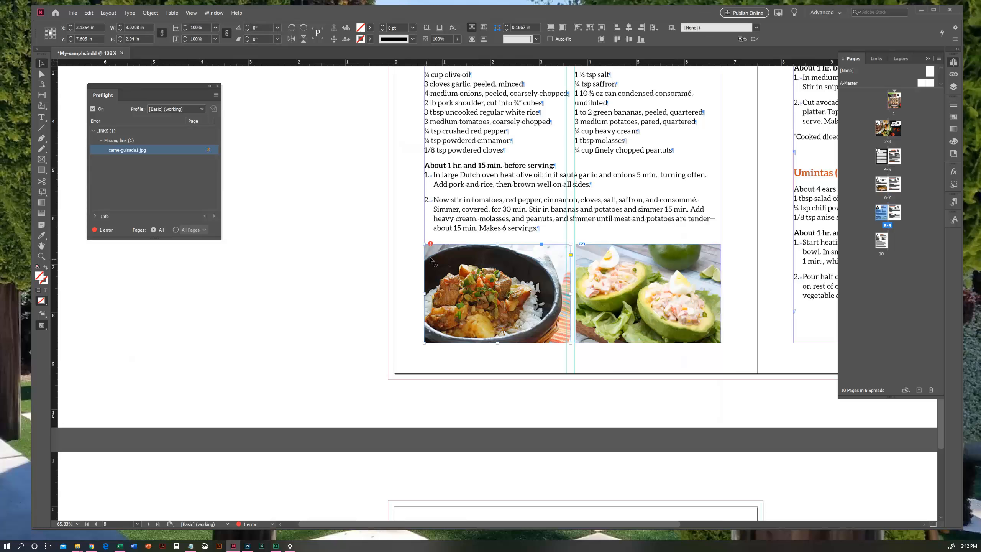
left_click(415, 256)
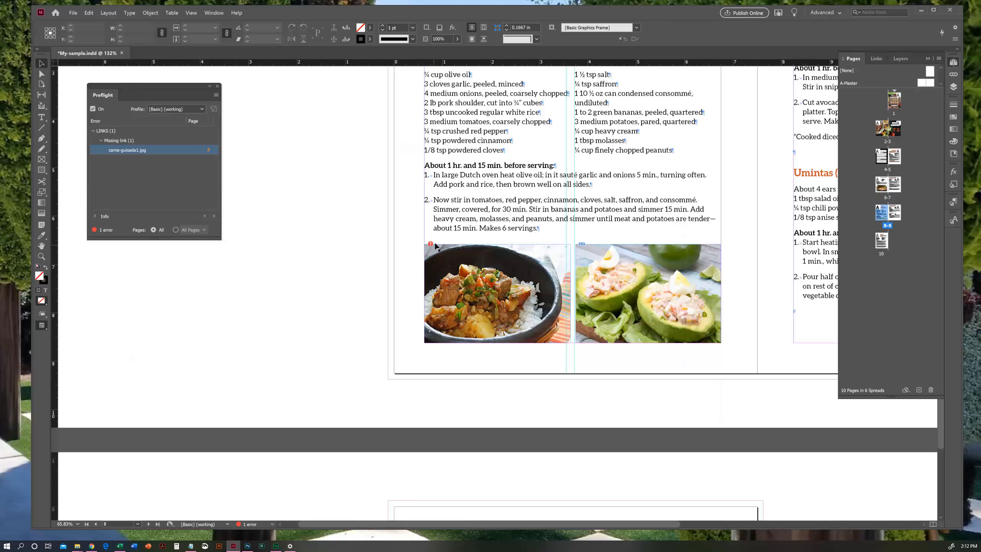
- Find carne-guisada1.jpg in the document's links and display its link information
left_click(954, 74)
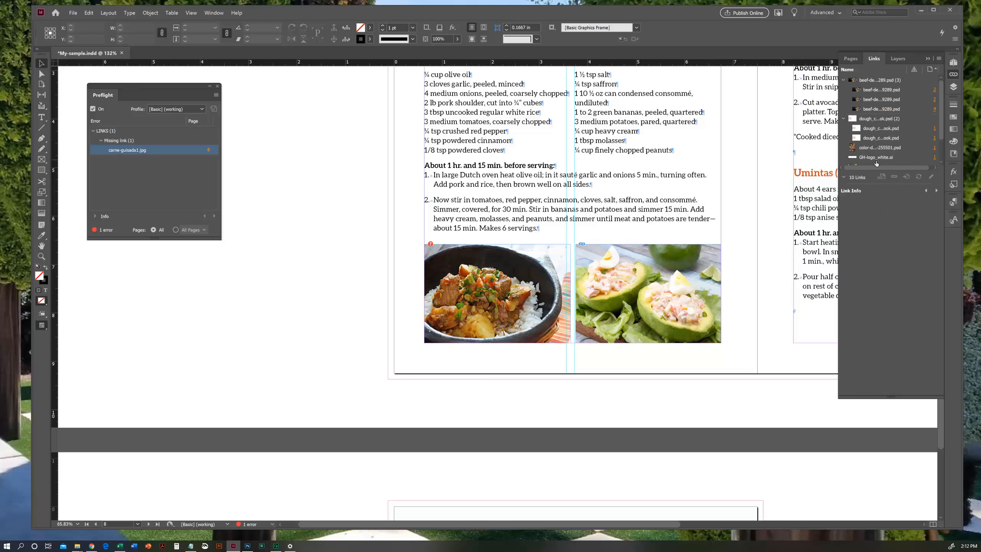
left_click_drag(942, 100, 941, 131)
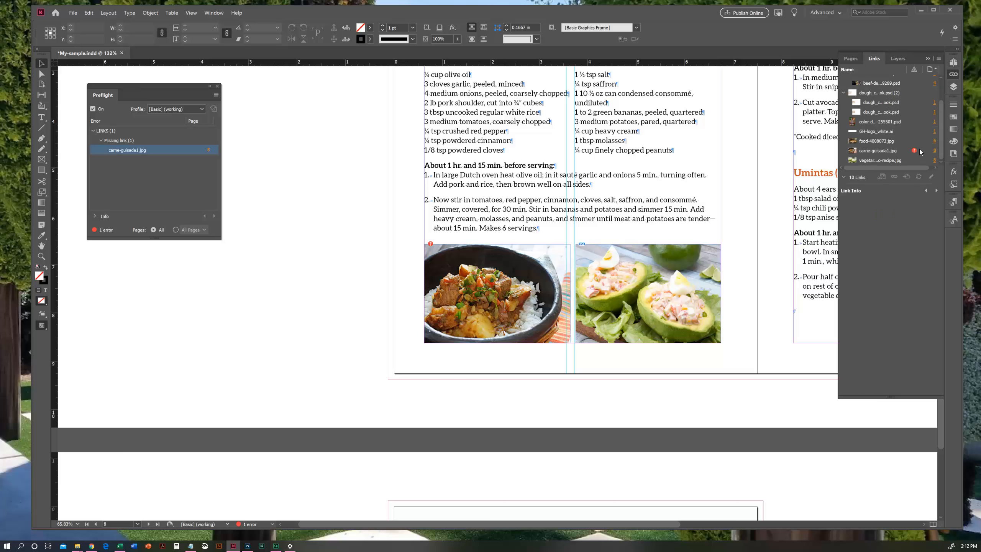
left_click(888, 151)
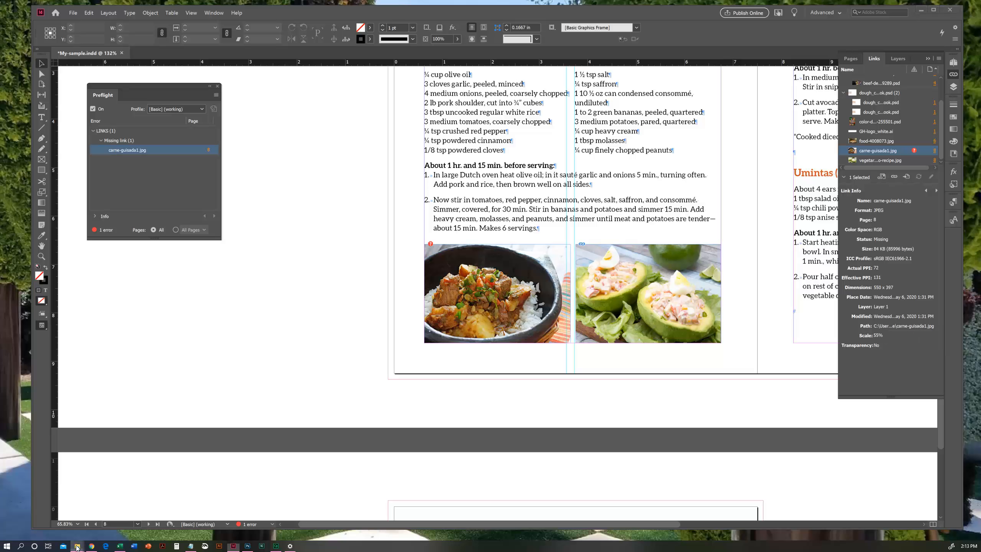
- Switch to File Explorer, look in the My-Sample folder of Cook-Book-Assets for the missing image, and return to InDesign
mouse_move(78, 546)
left_click(58, 513)
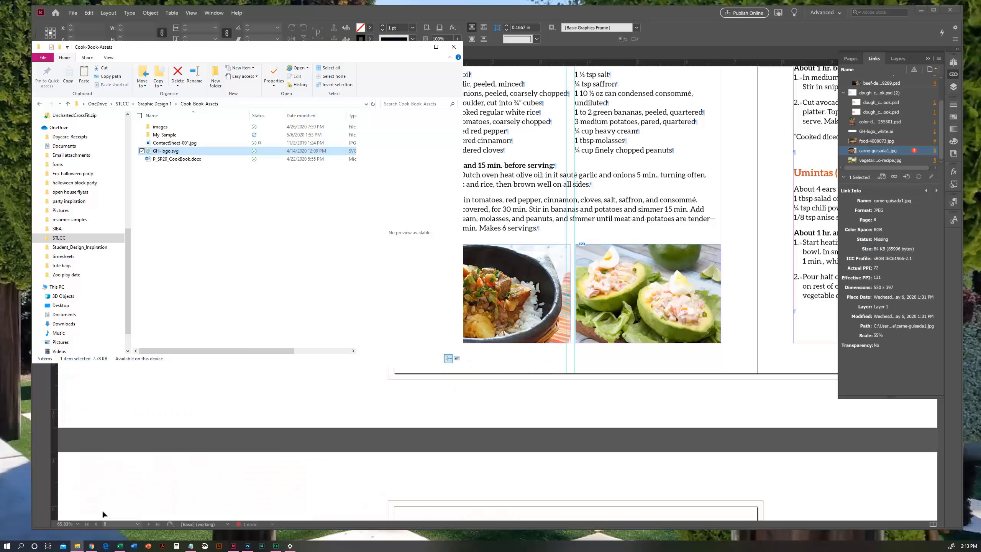
left_click_drag(223, 52, 241, 26)
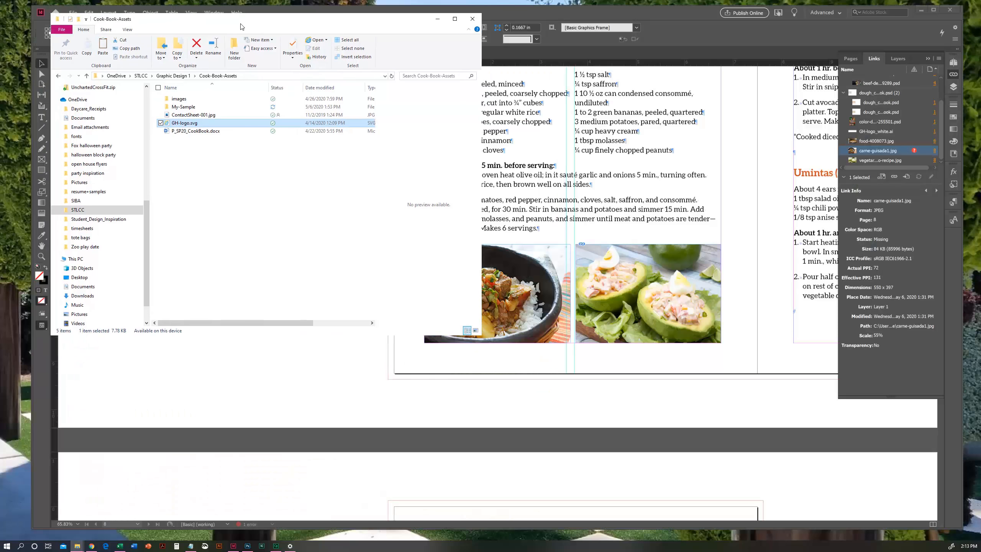
double_click(183, 107)
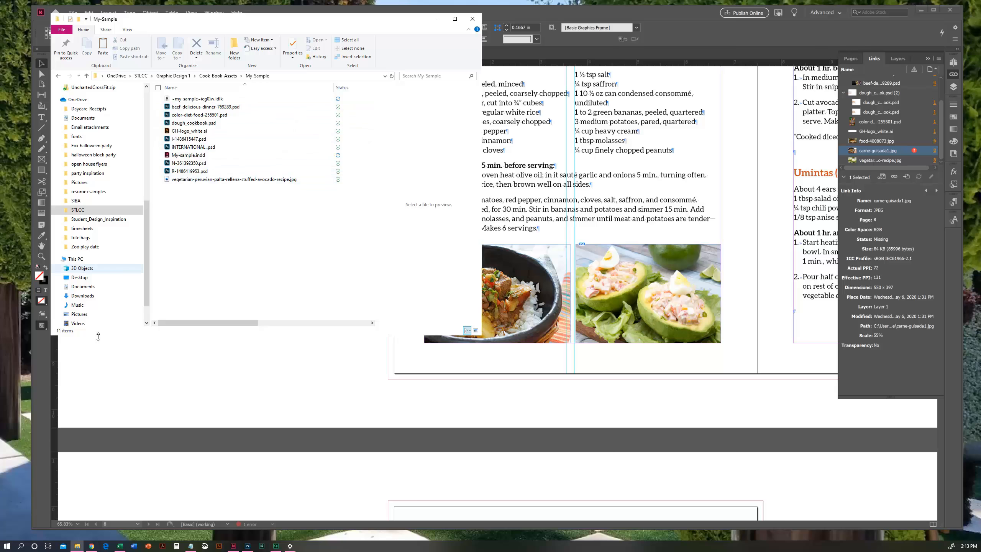
left_click(514, 14)
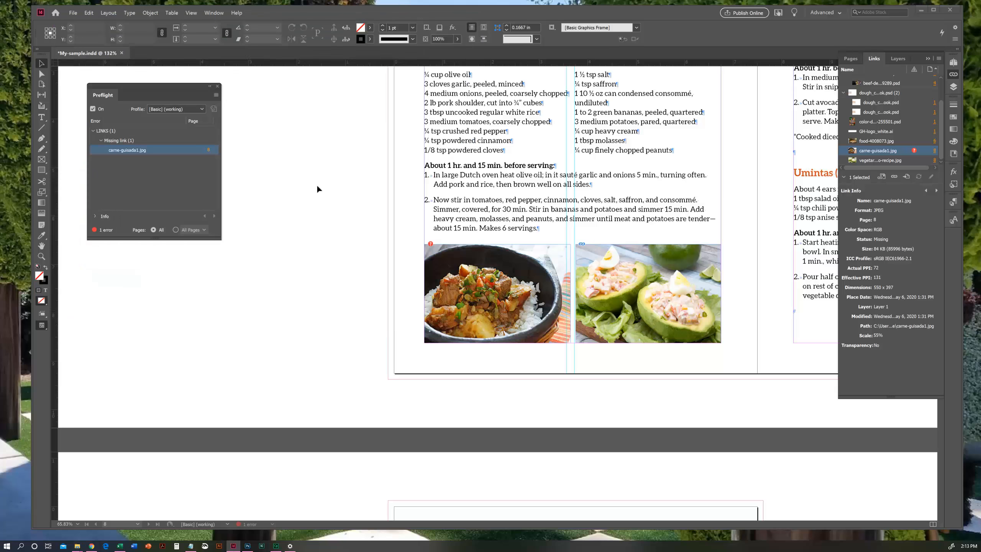
- Rearrange the InDesign and File Explorer windows to expose carne-guisada1.jpg on the desktop beside the My-Sample folder
left_click_drag(36, 362, 116, 362)
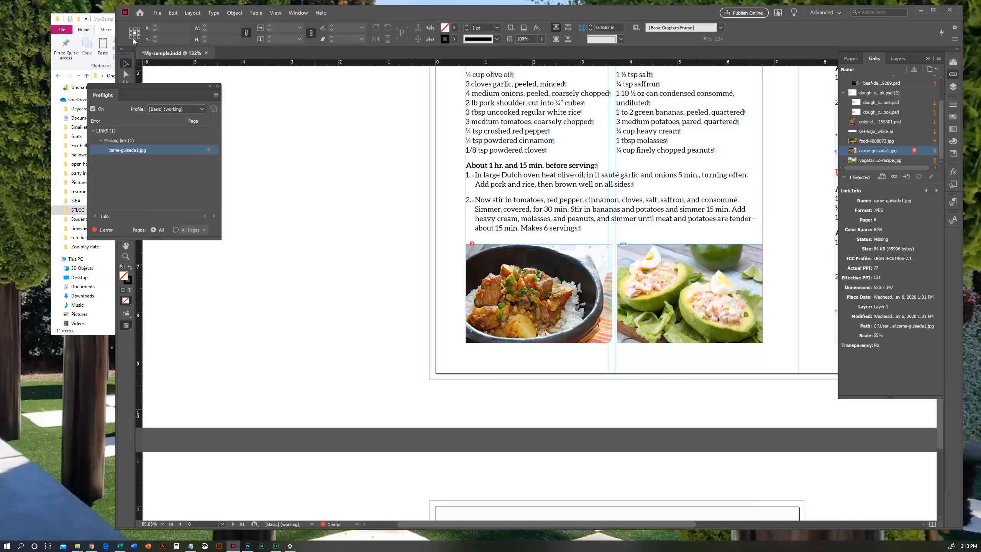
left_click_drag(108, 22, 233, 47)
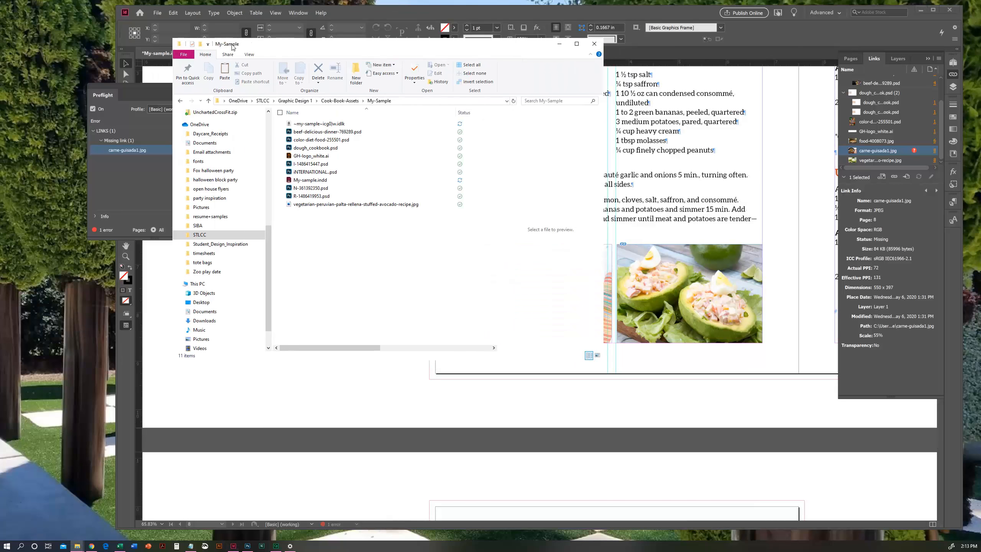
left_click_drag(370, 13, 491, 44)
left_click_drag(121, 392, 92, 316)
left_click(227, 360)
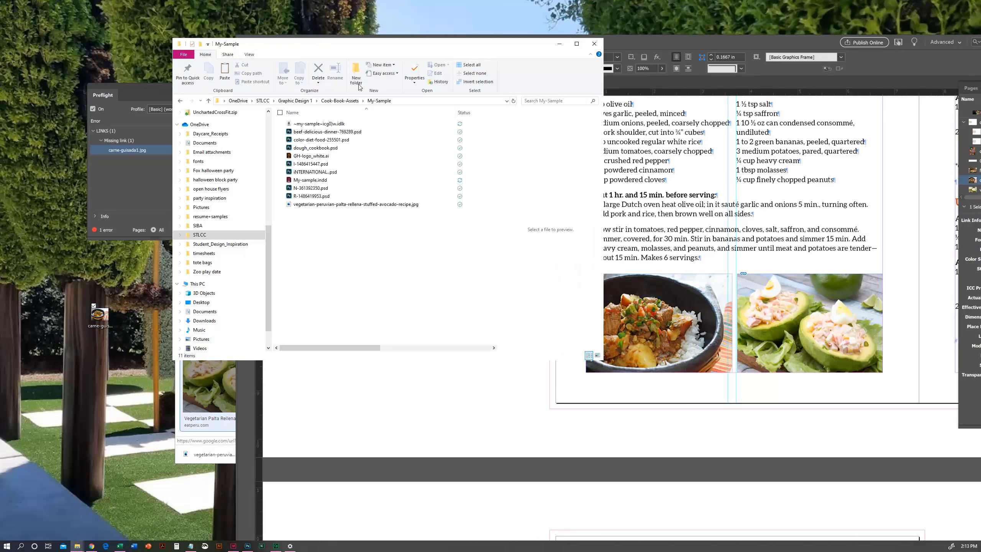
- Move carne-guisada1.jpg from the desktop into the My-Sample folder and return to InDesign to check its link
left_click_drag(354, 44, 296, 33)
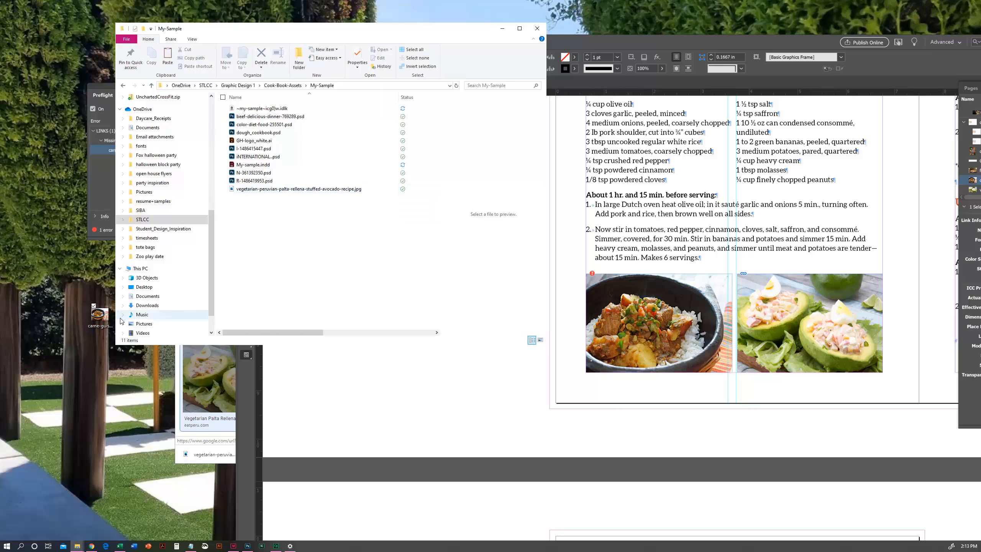
left_click(102, 317)
left_click_drag(101, 318, 283, 273)
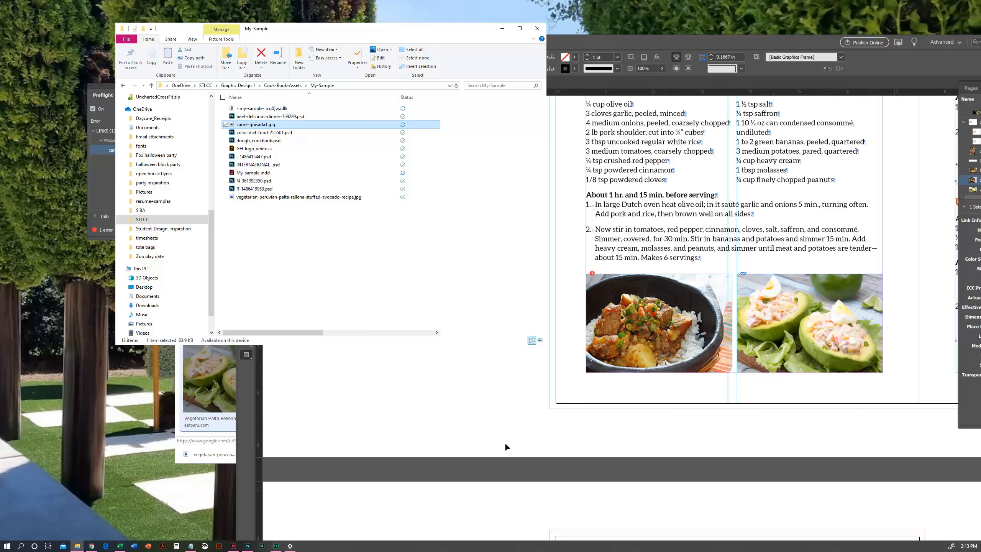
left_click(505, 442)
left_click_drag(743, 40, 671, 26)
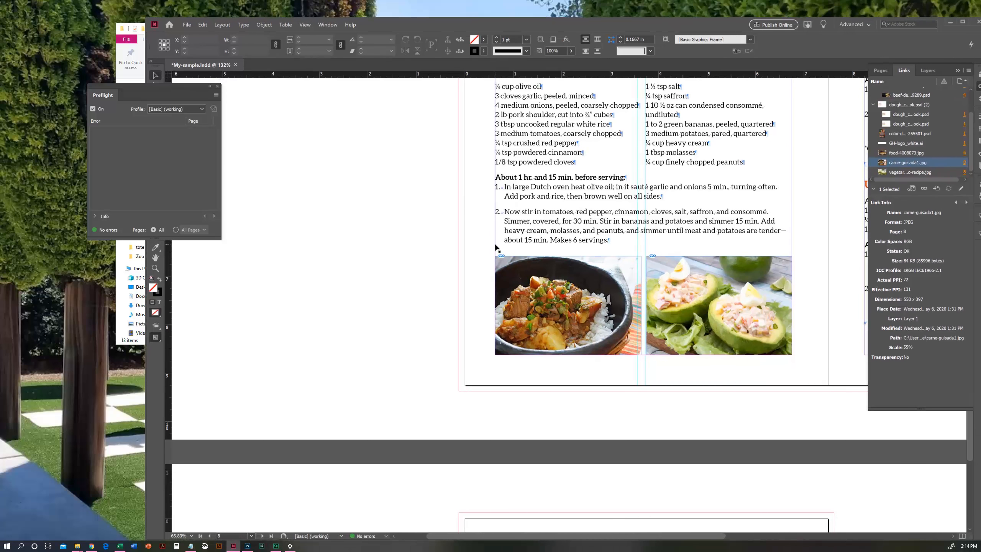
- Move carne-guisada1.jpg from the My-Sample folder back to the desktop and return to InDesign
left_click(126, 80)
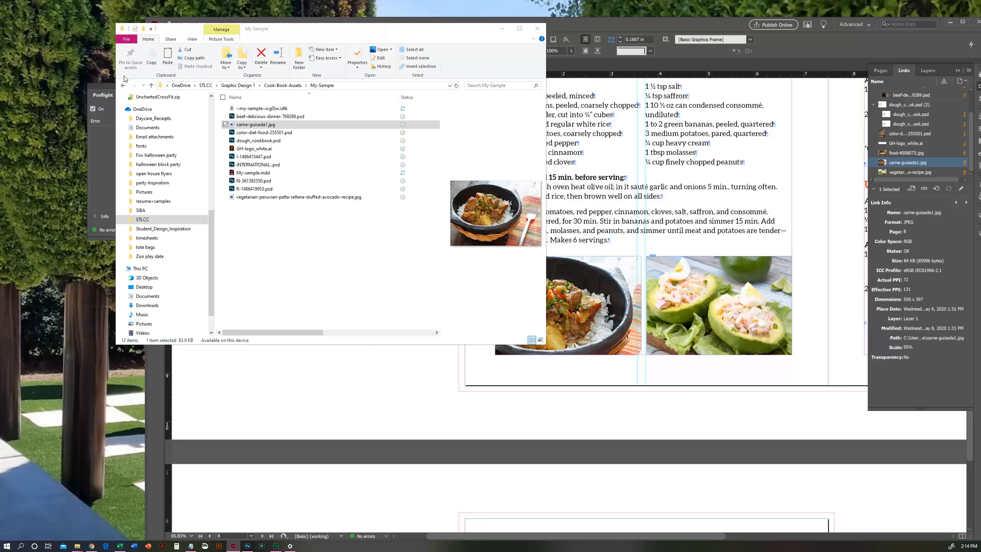
left_click_drag(256, 128, 46, 130)
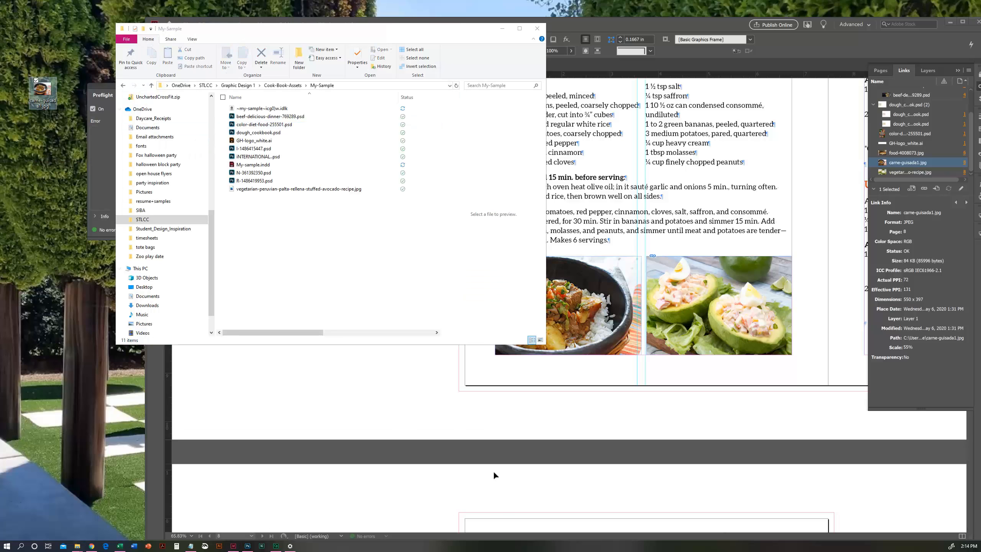
left_click(465, 418)
left_click_drag(642, 29, 623, 17)
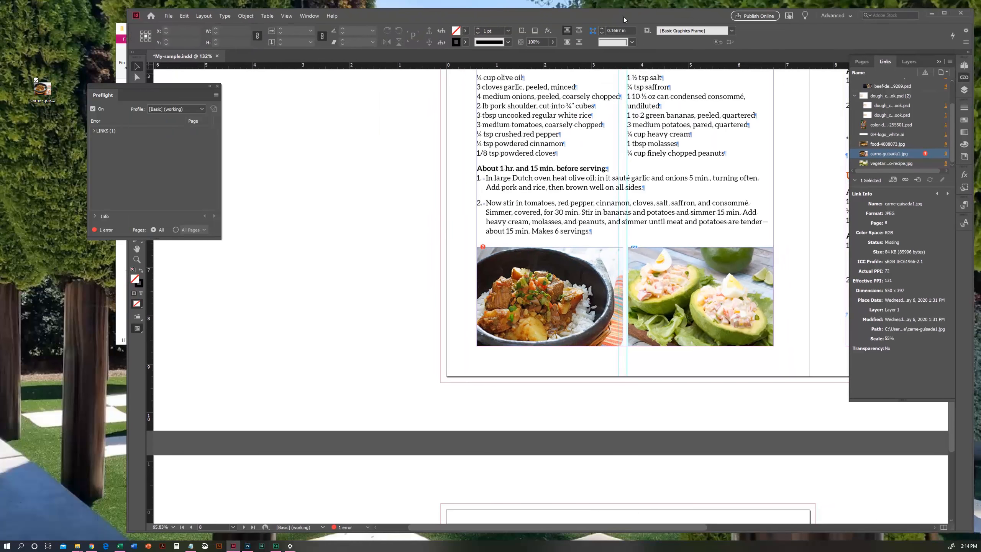
- Relink the missing page 8 image to carne-guisada1.jpg on the desktop, with Show Import Options turned off
left_click(510, 324)
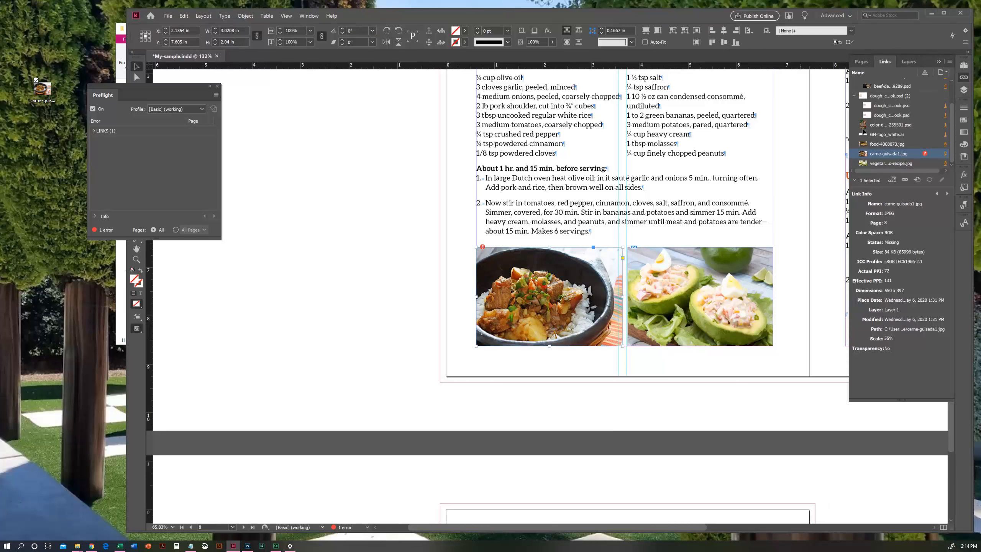
left_click(903, 180)
left_click_drag(586, 168, 604, 97)
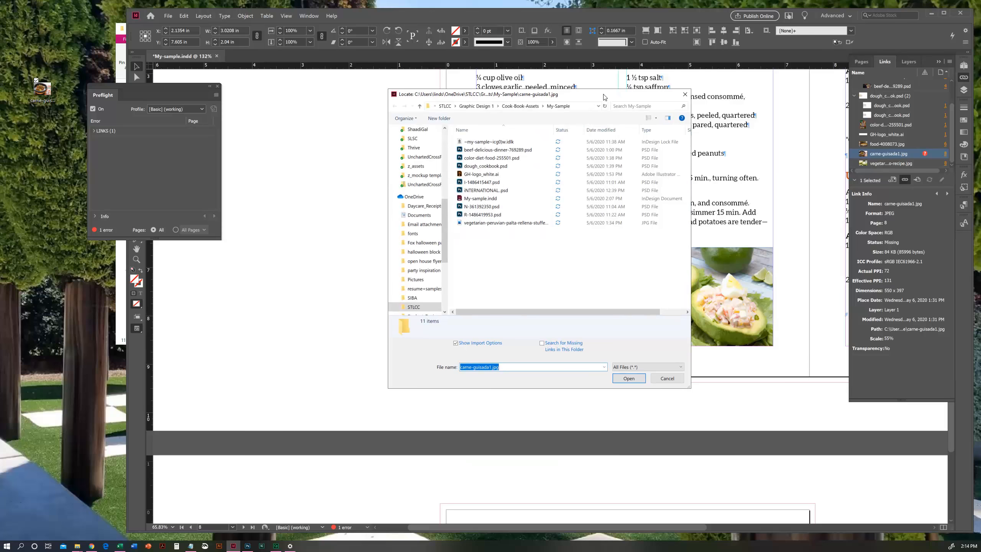
scroll(429, 217, "up", 10)
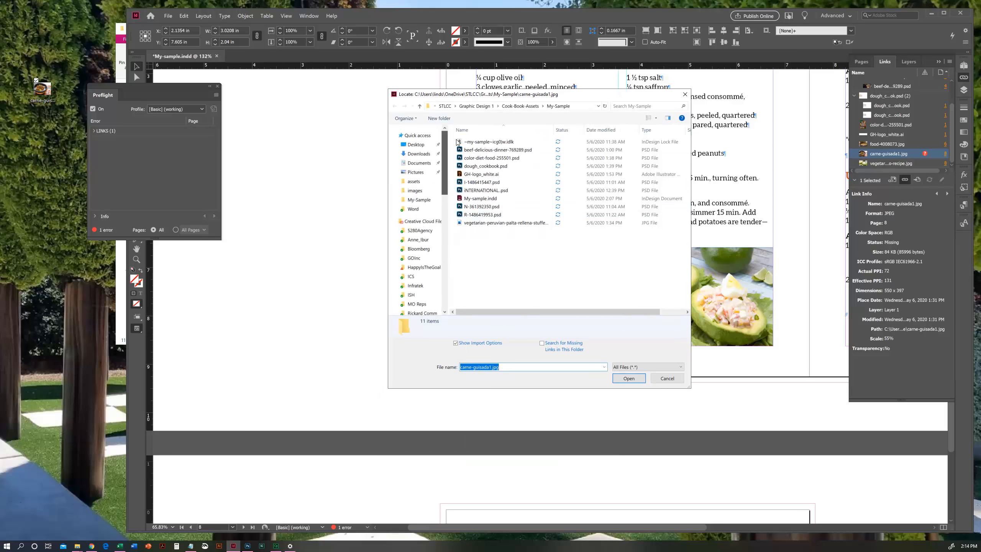
left_click(418, 146)
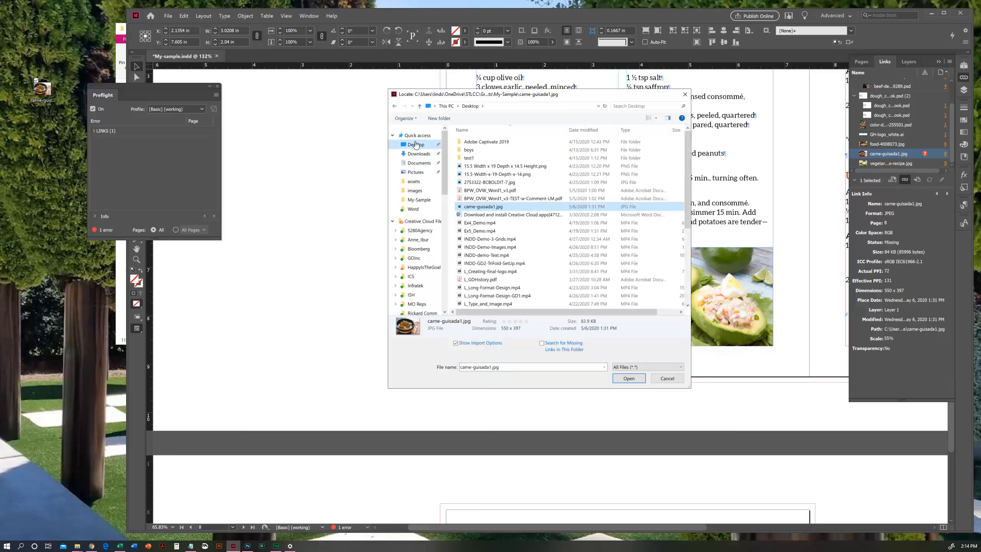
left_click(478, 208)
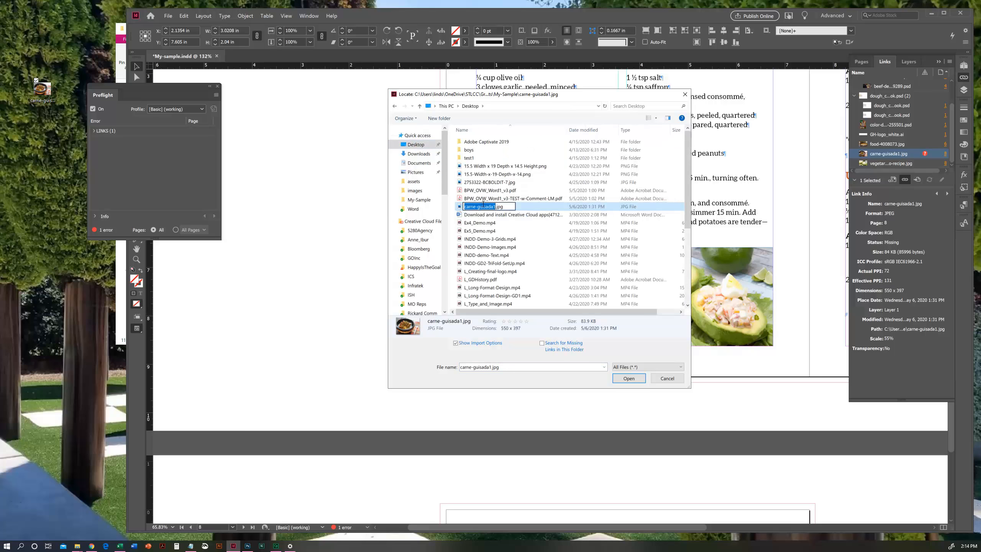
left_click(457, 206)
left_click(457, 343)
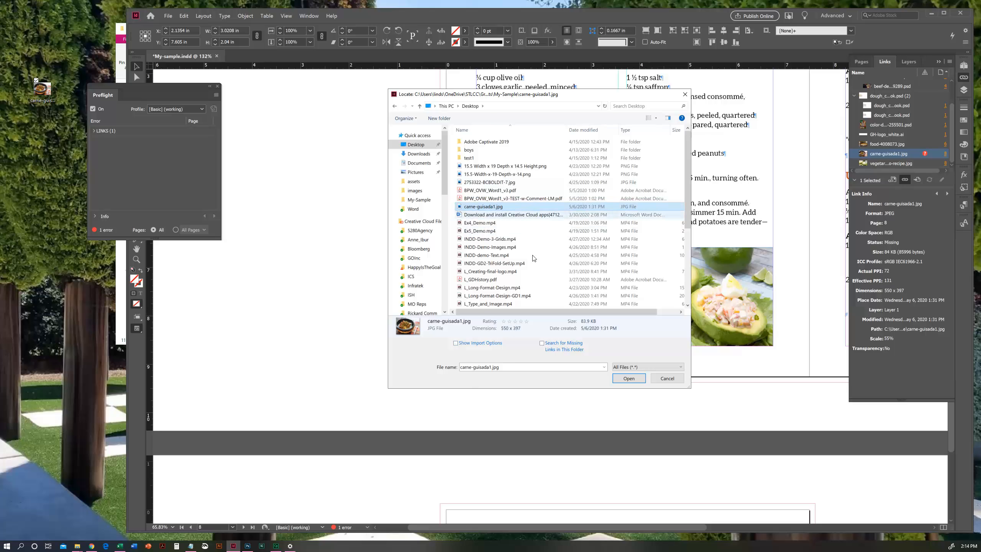
left_click(628, 378)
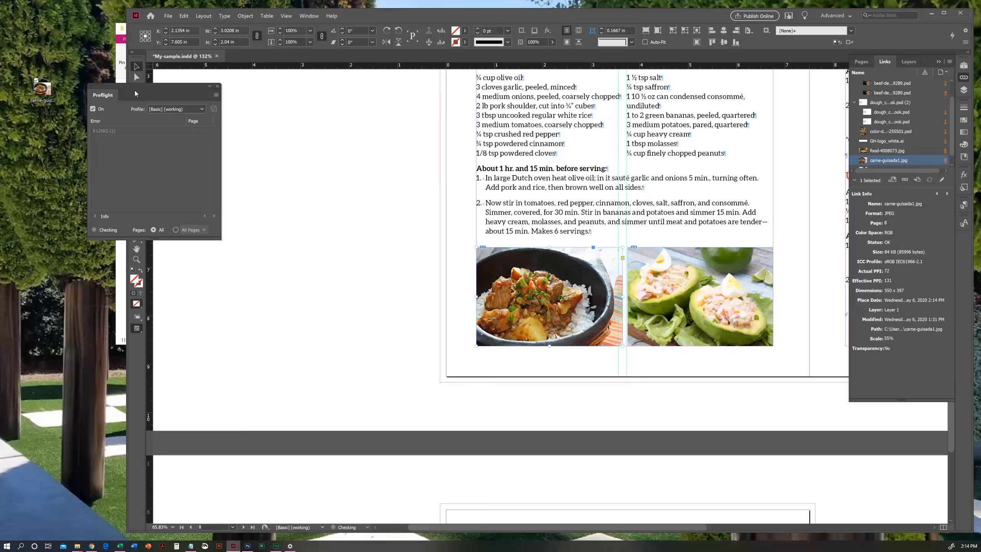
- Move carne-guisada1.jpg from the desktop into the My-Sample folder and rename it carne-guisada.jpg
left_click(121, 55)
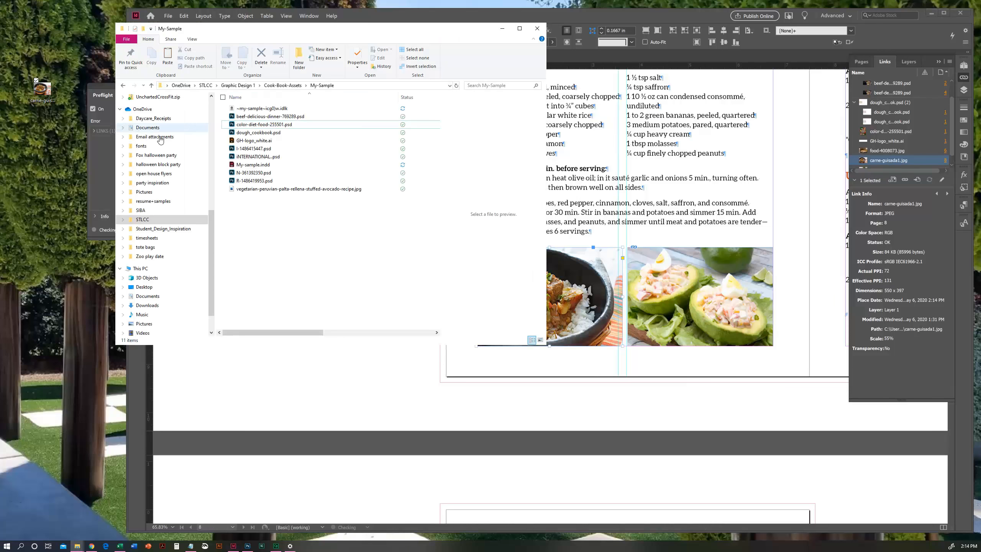
left_click_drag(49, 89, 319, 267)
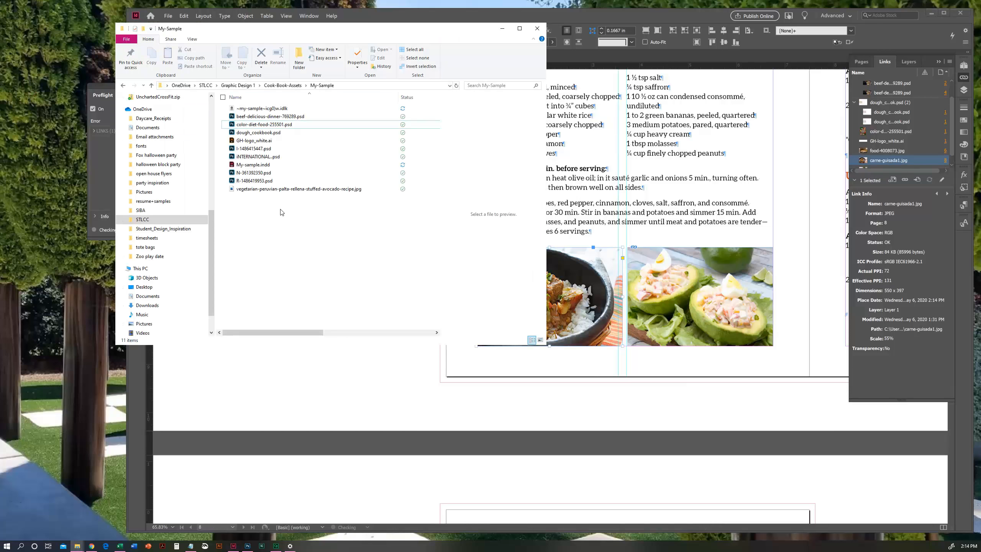
left_click(258, 124)
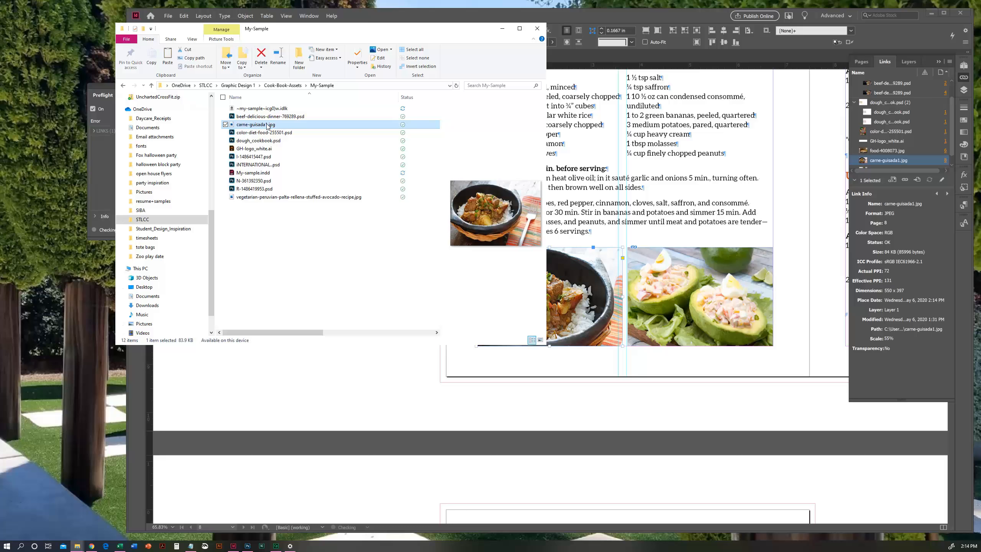
left_click(275, 54)
left_click(268, 124)
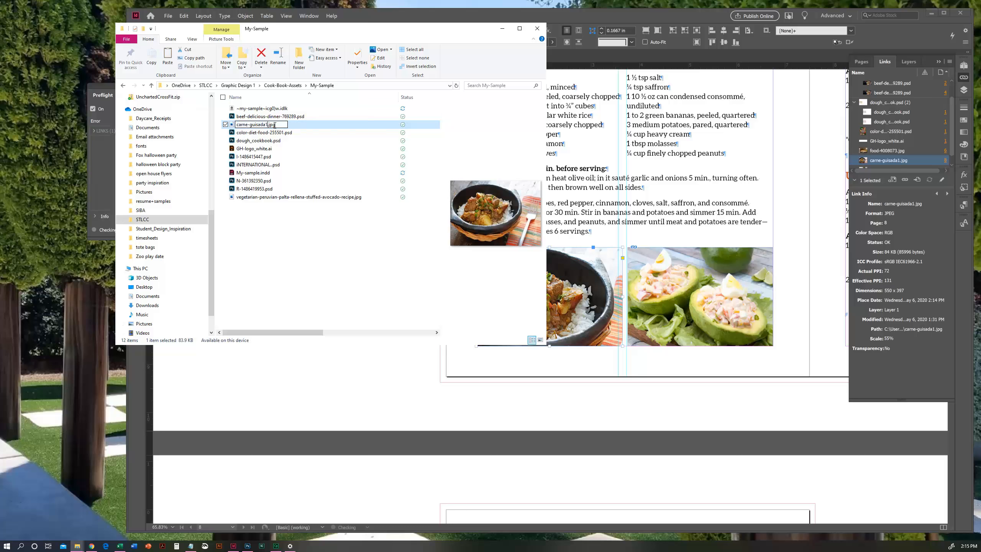
key("BackSpace")
left_click(276, 208)
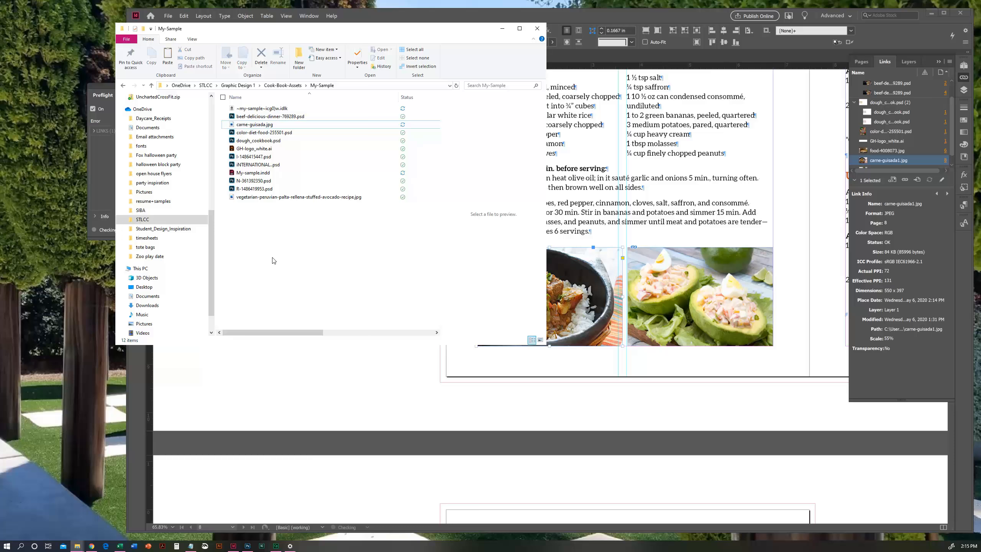
- Switch to InDesign and relink the missing carne-guisada1.jpg on page 8 to carne-guisada.jpg in Cook-Book-Assets > My-Sample
left_click(577, 377)
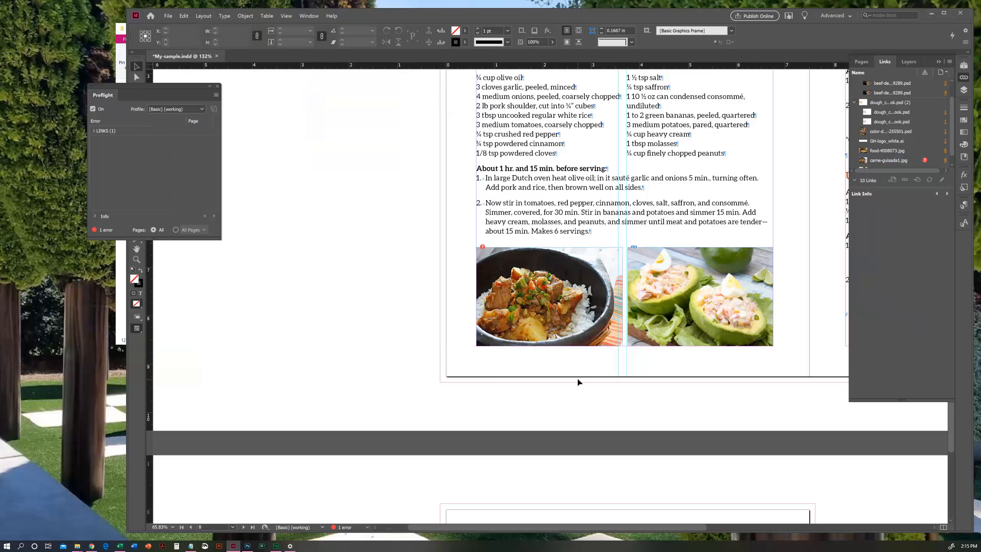
mouse_move(600, 14)
left_mouse_down()
mouse_move(567, 11)
mouse_move(586, 9)
left_mouse_up()
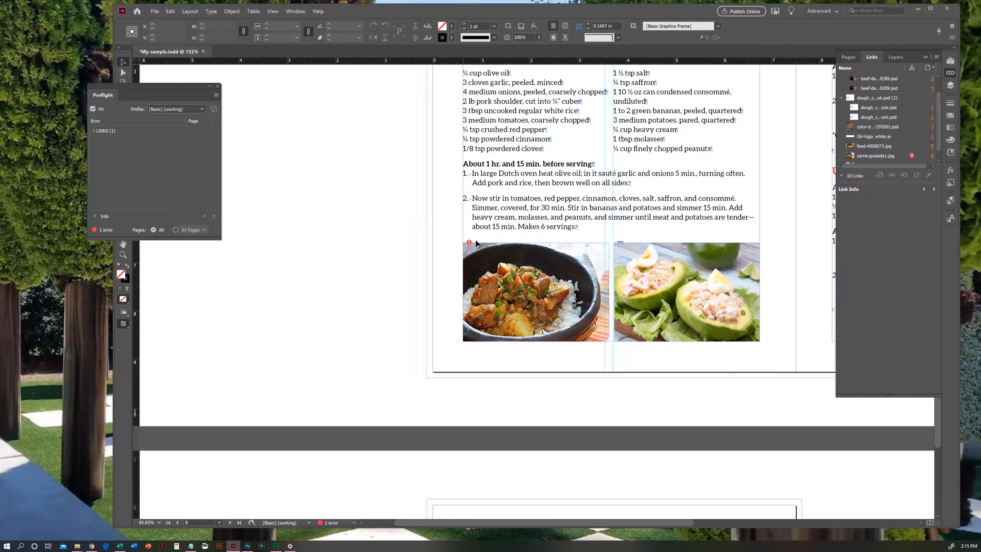
left_click(896, 157)
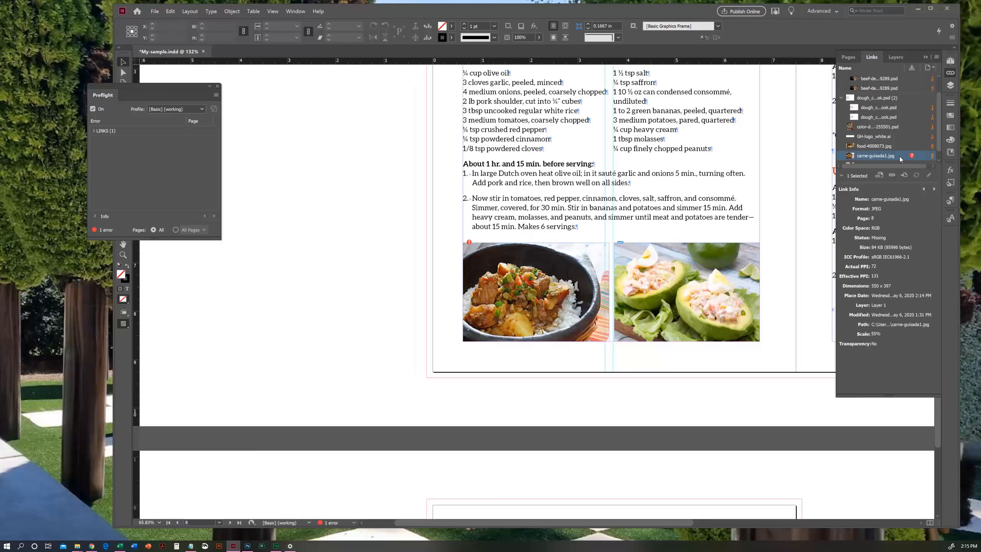
left_click(893, 176)
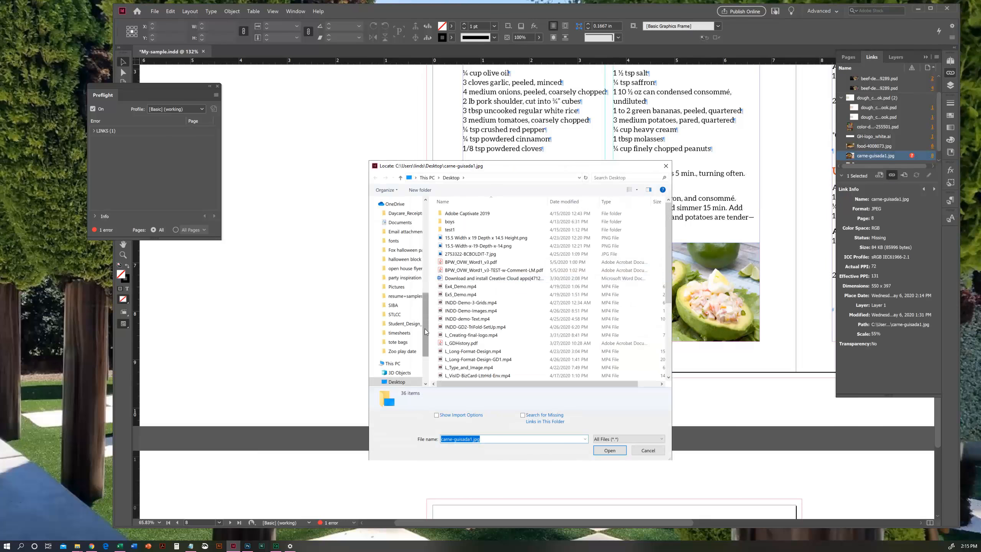
mouse_move(427, 332)
left_mouse_down()
mouse_move(430, 229)
mouse_move(427, 321)
left_mouse_up()
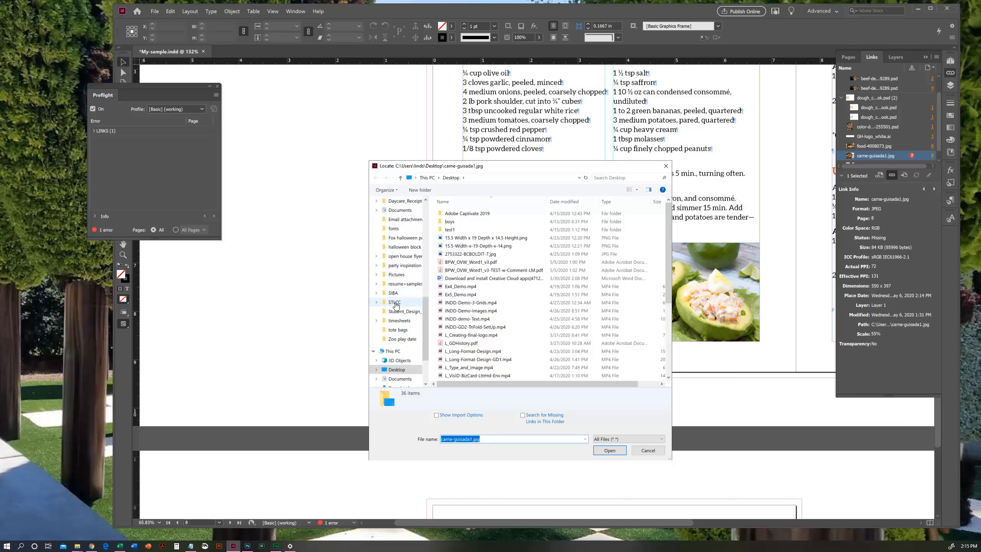
left_click(395, 302)
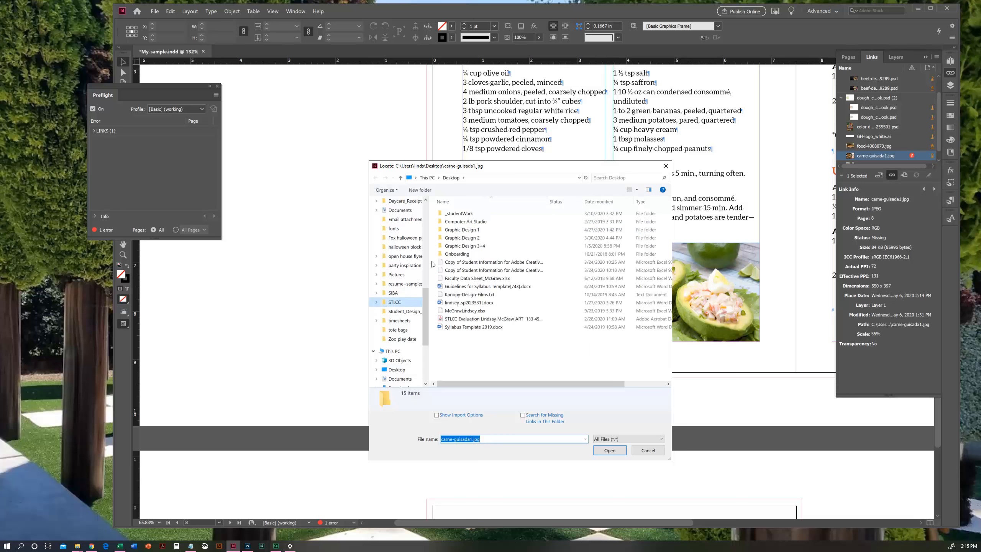
double_click(463, 230)
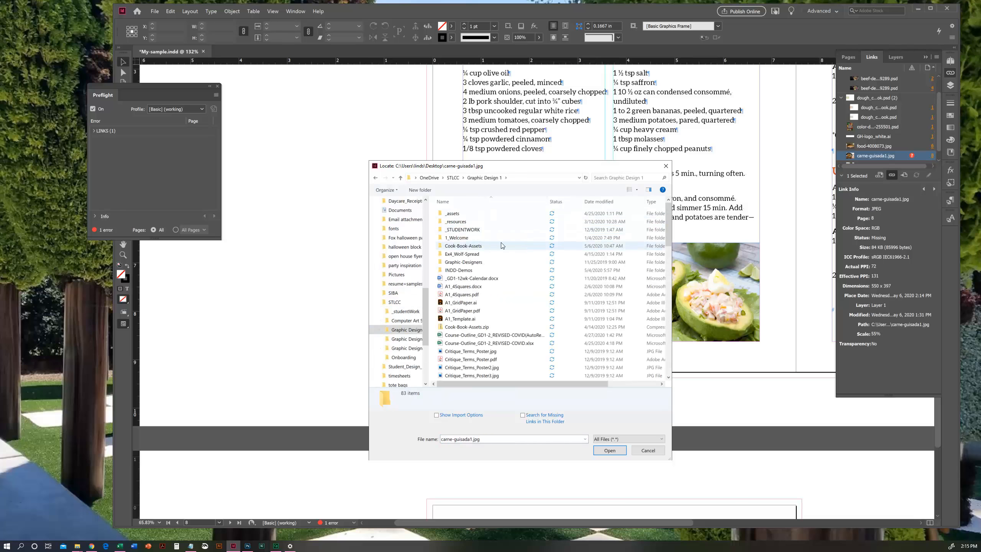
double_click(478, 248)
left_click(464, 222)
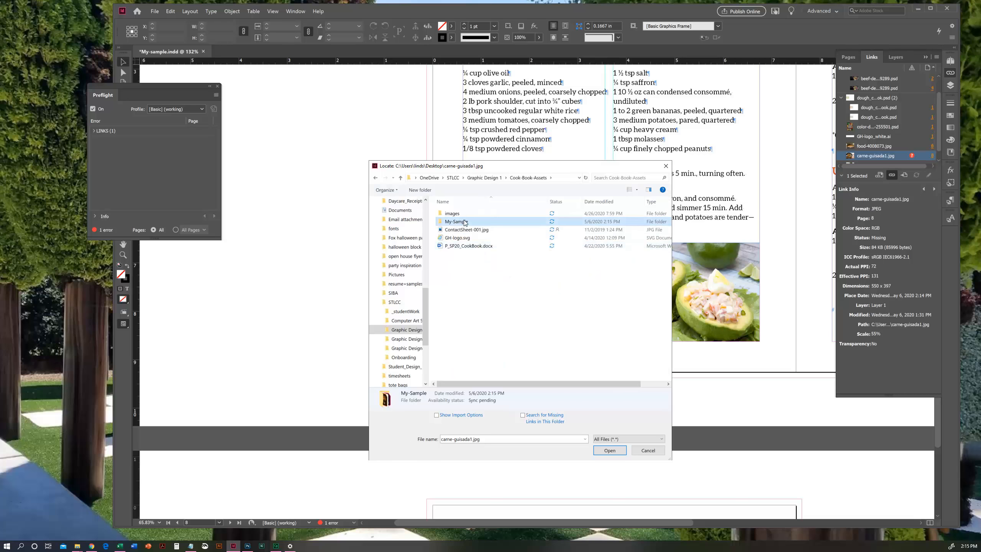
double_click(459, 222)
left_click(474, 232)
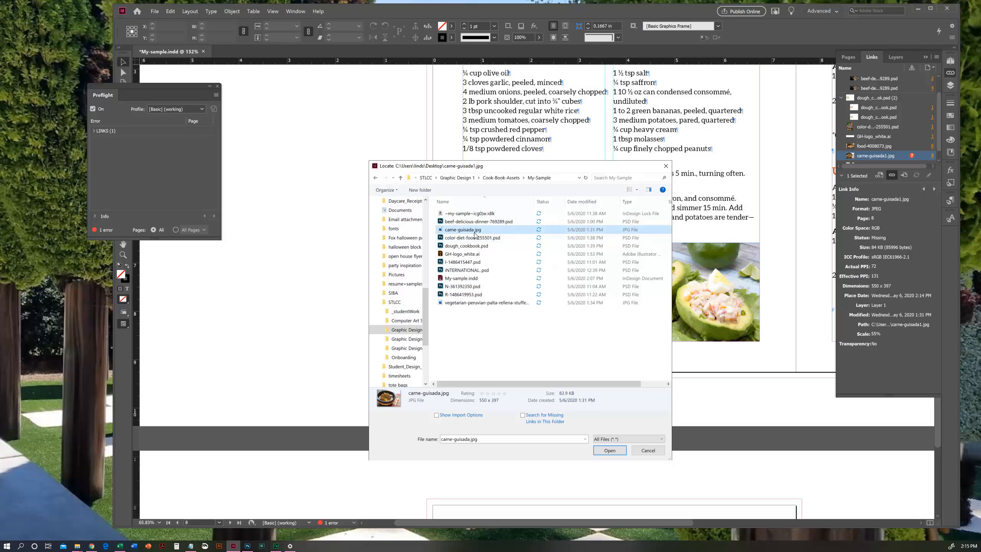
left_click(609, 451)
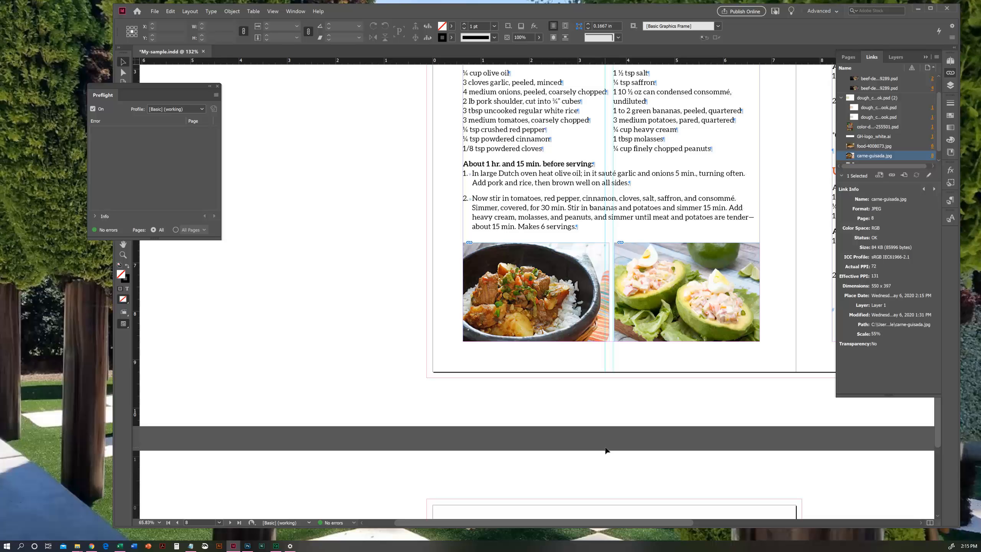
- Close the floating Preflight panel
left_click_drag(690, 13, 665, 18)
left_click_drag(172, 88, 266, 162)
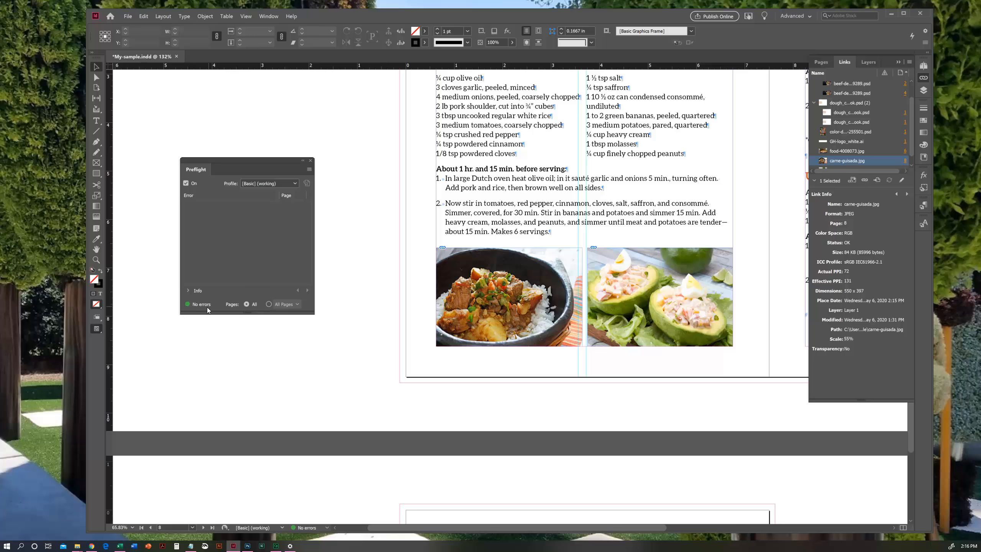
left_click(310, 160)
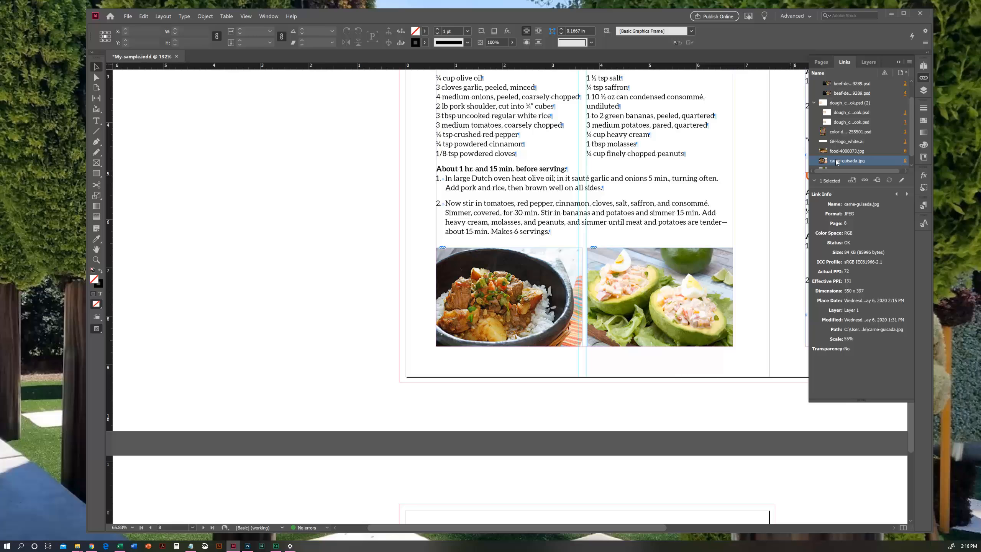
- Bring the whole Bolivia spread on pages 8-9 into view and look over its layout
left_click(96, 249)
left_click_drag(510, 233, 292, 313)
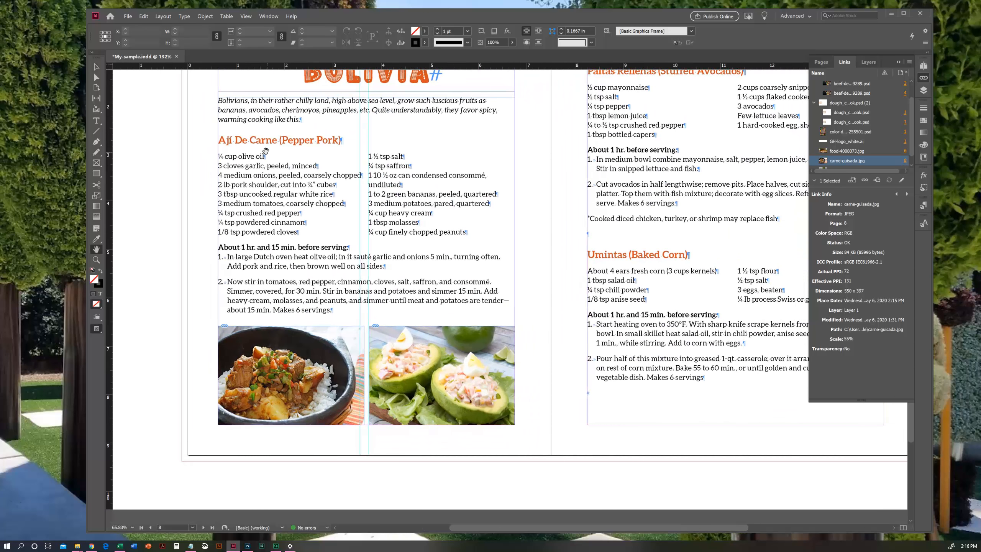
left_click(96, 260)
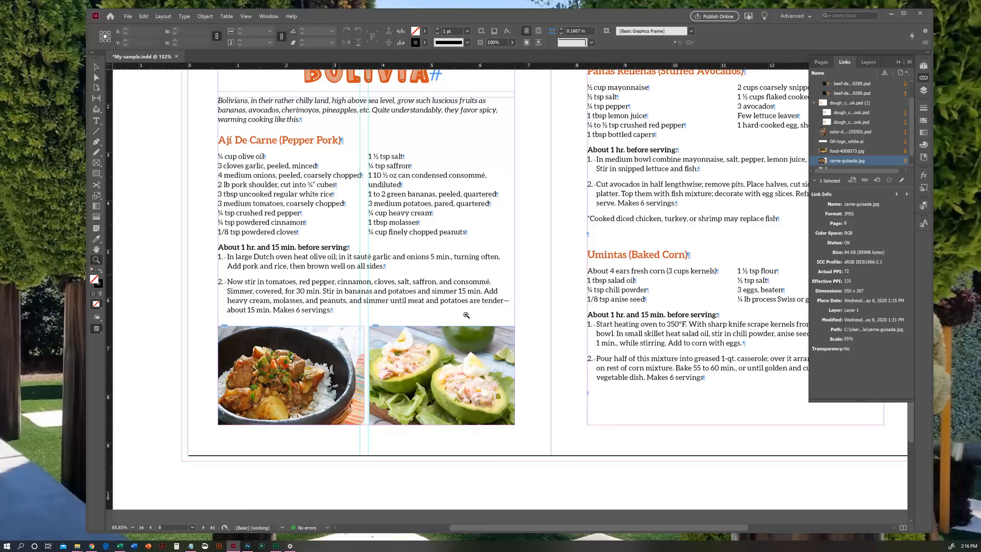
left_click(567, 305, "alt")
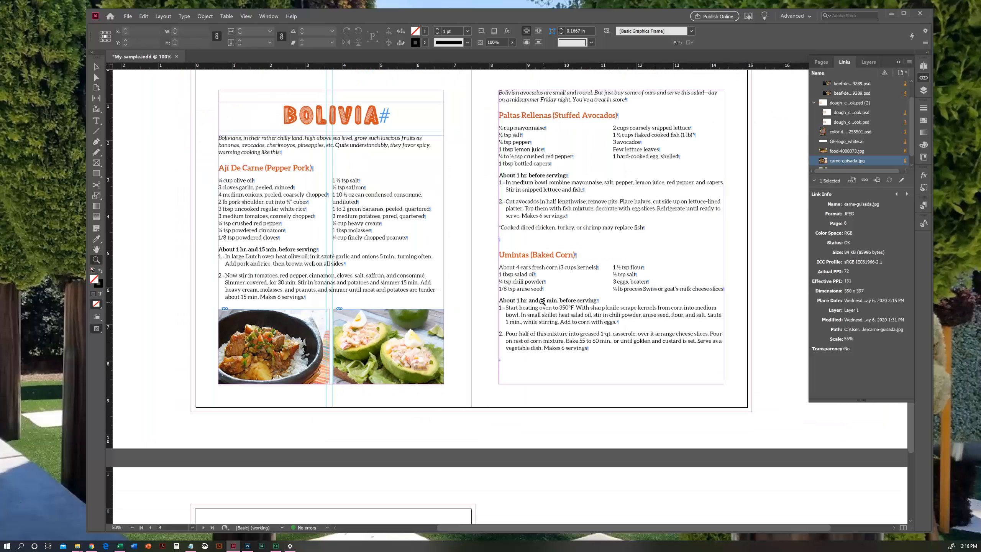
left_click(96, 249)
left_click_drag(455, 273, 451, 310)
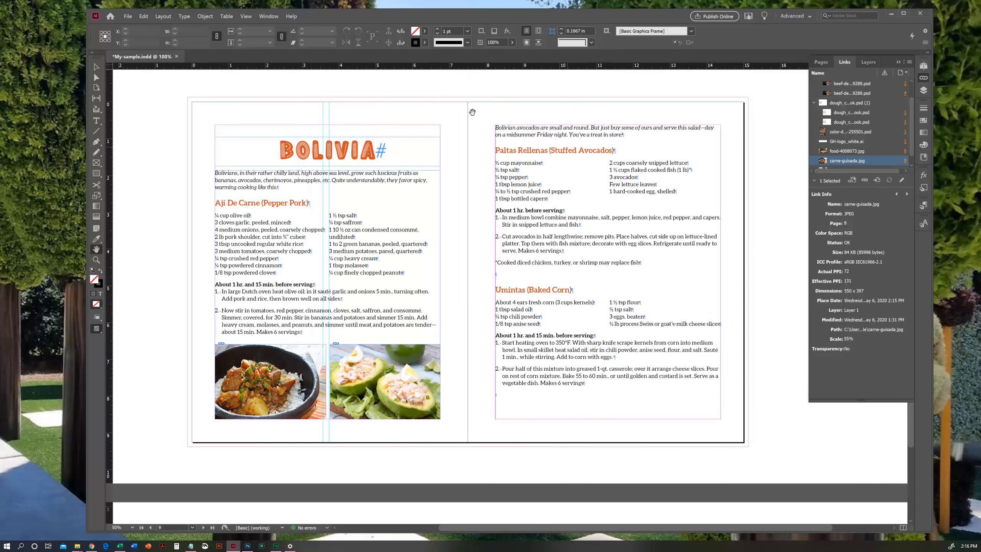
key("v")
- Review pages 10, 6-7 and 4-5 of the document and return to the cover on page 1
left_click(924, 66)
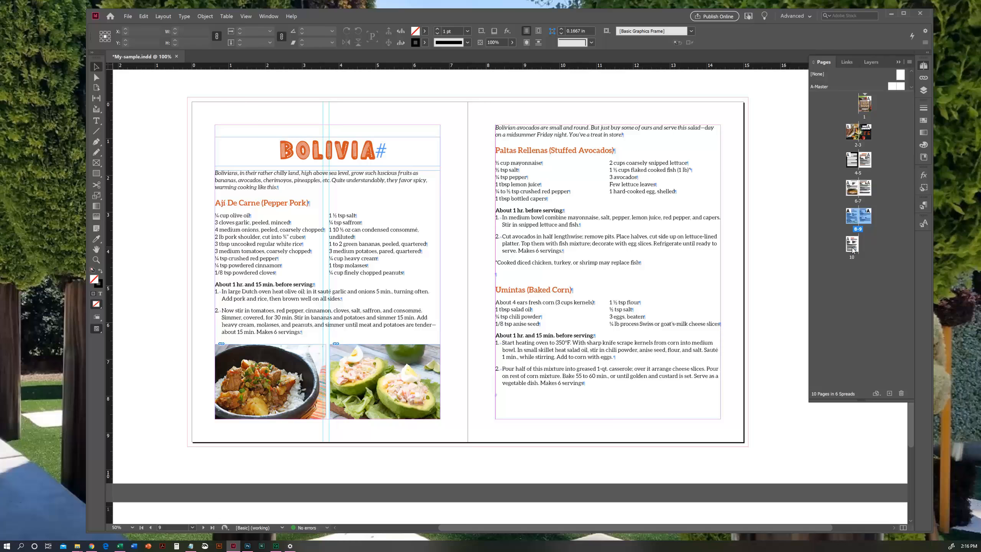
double_click(852, 247)
double_click(869, 189)
double_click(867, 161)
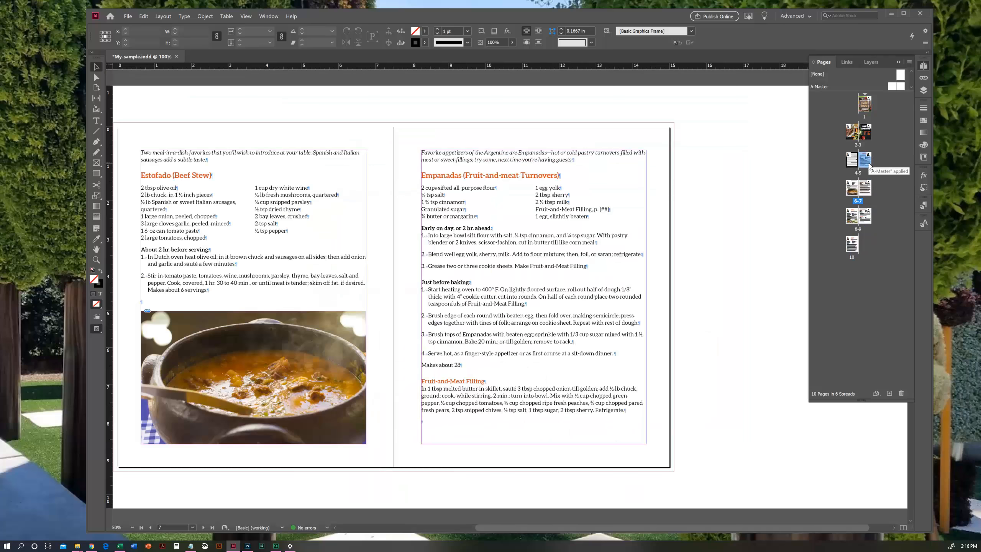
key("h")
left_click_drag(516, 270, 589, 266)
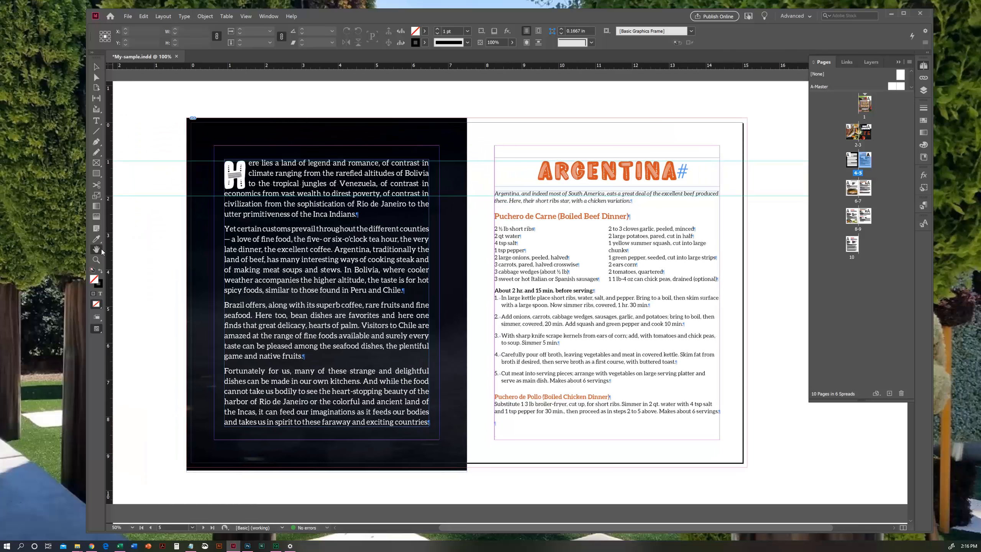
double_click(864, 104)
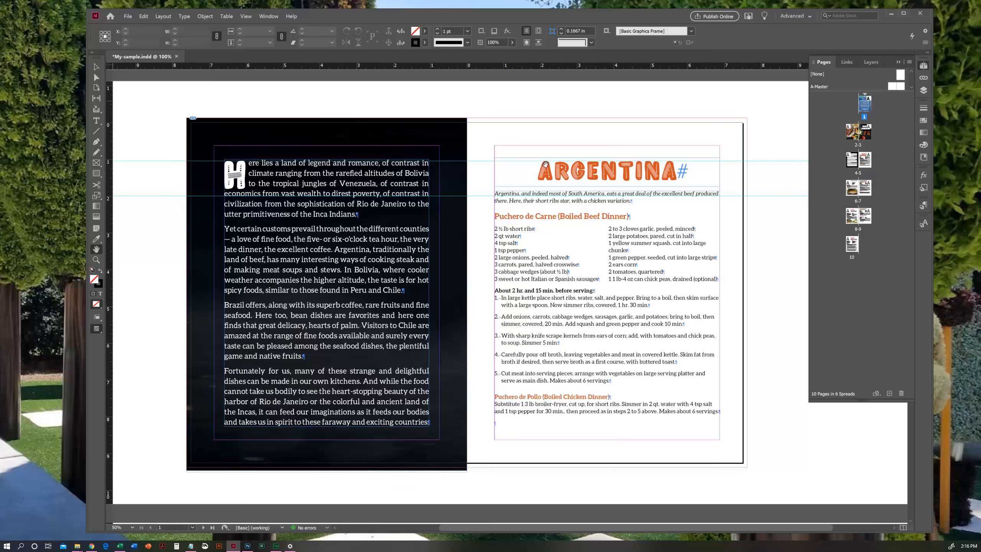
key("v")
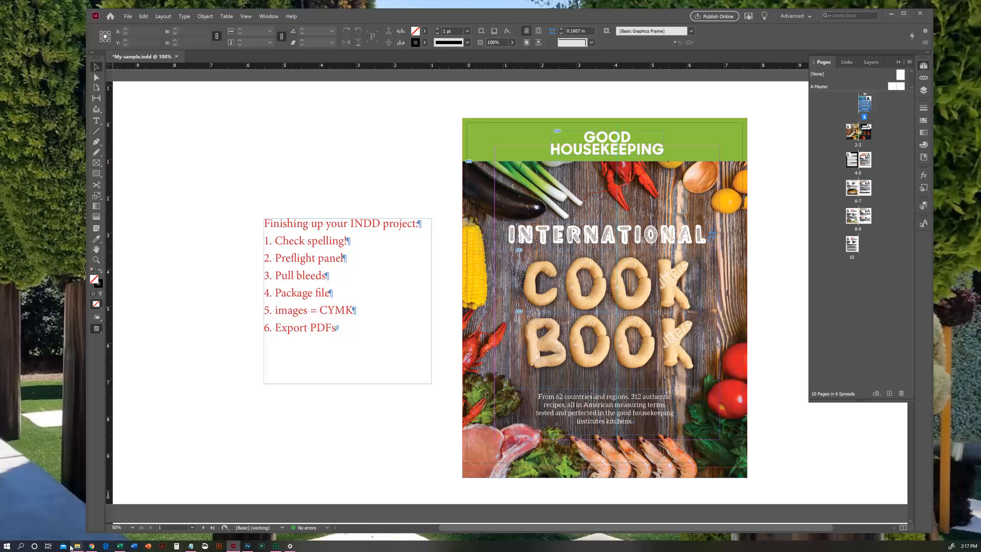
- Inspect the Cook-Book-Assets folder and its images subfolder in File Explorer, then return to InDesign
mouse_move(77, 545)
left_click(56, 522)
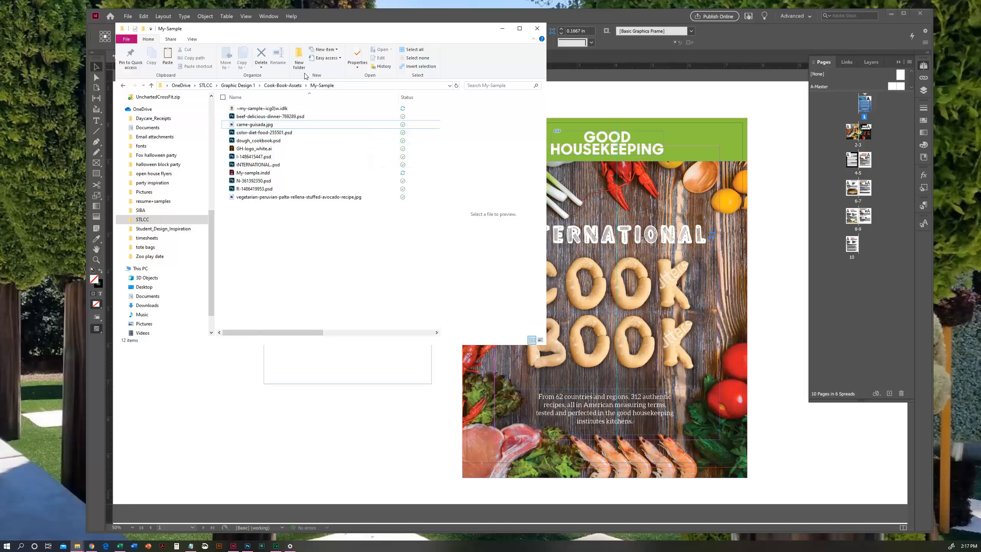
left_click(284, 86)
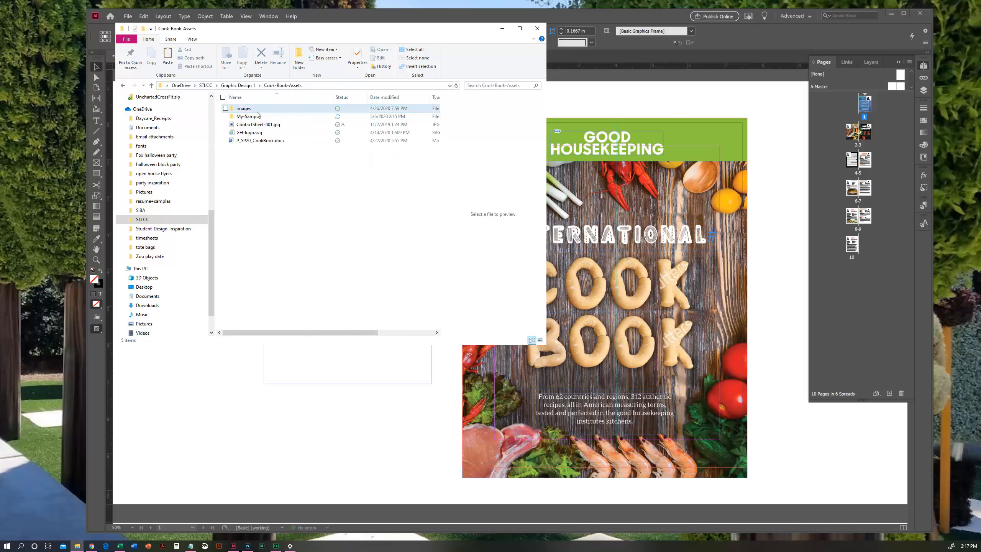
left_click(249, 110)
double_click(249, 109)
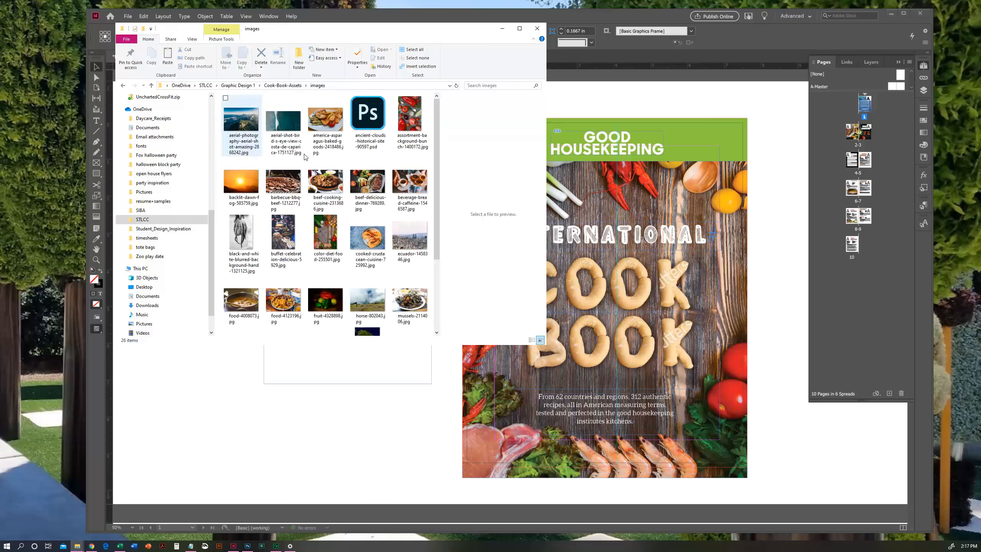
left_click(283, 85)
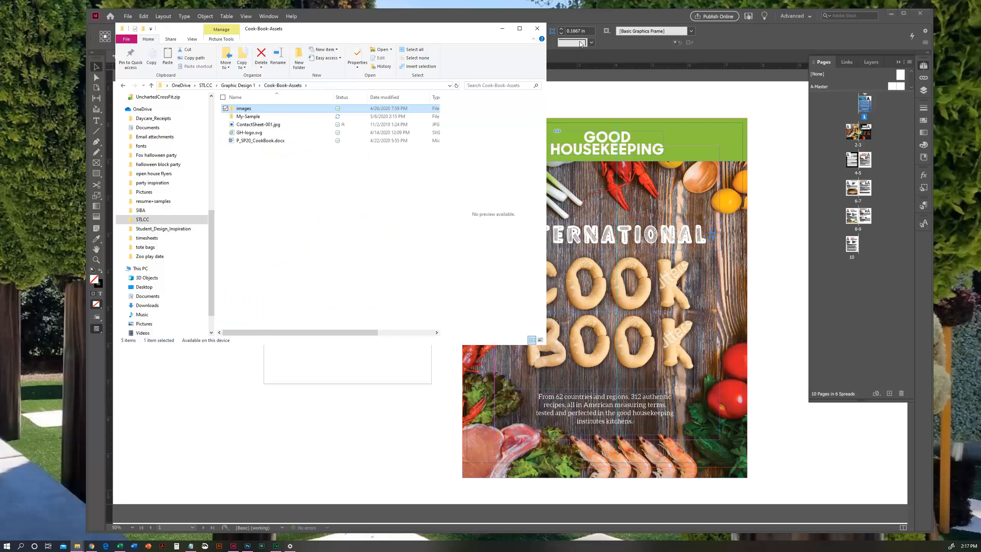
left_click(603, 15)
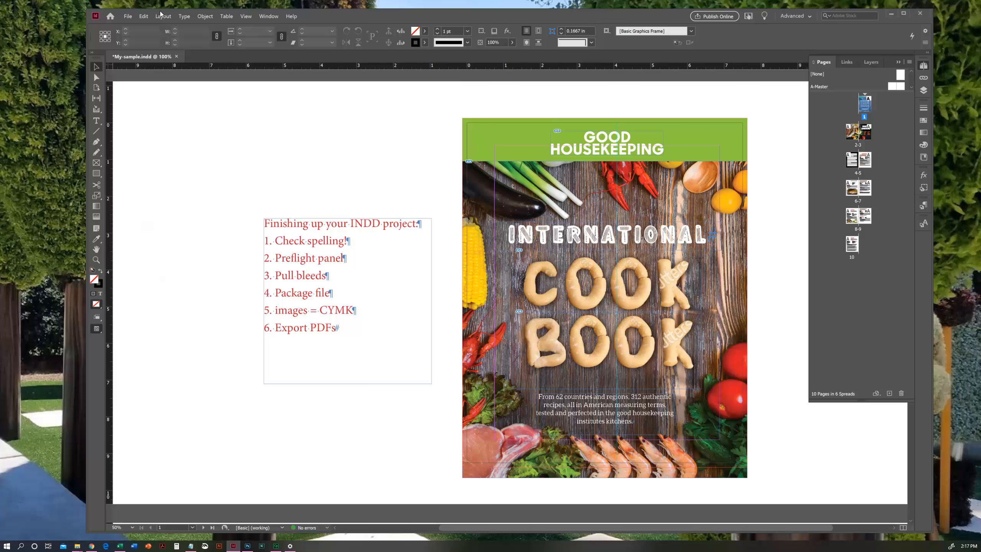
- Start packaging the document and place the Package dialog clear of the checklist
left_click(128, 17)
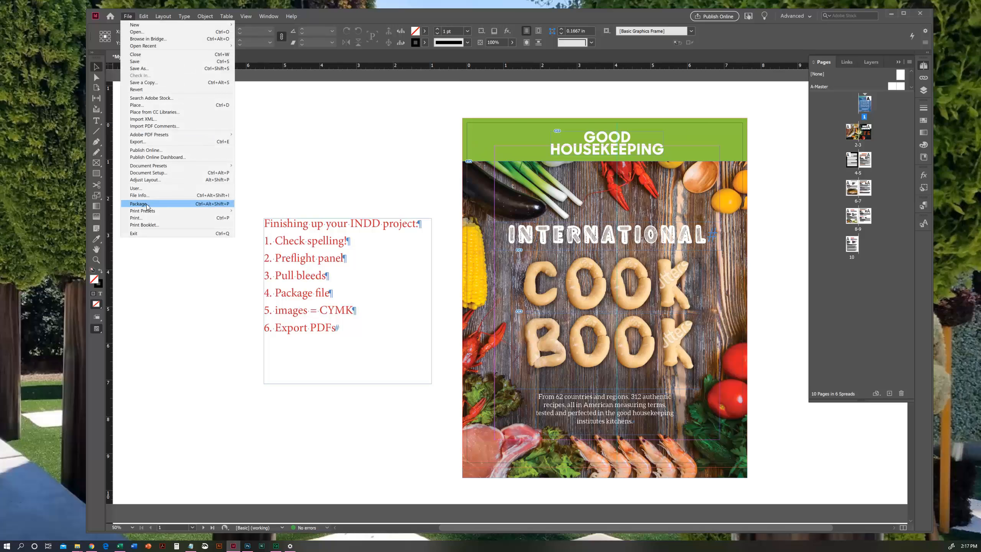
left_click(171, 205)
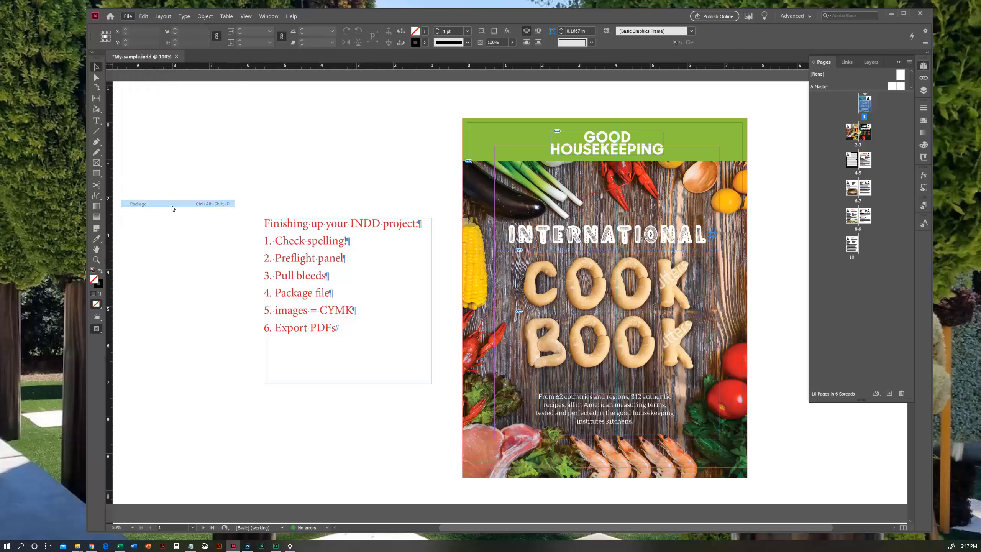
left_click_drag(457, 177, 434, 129)
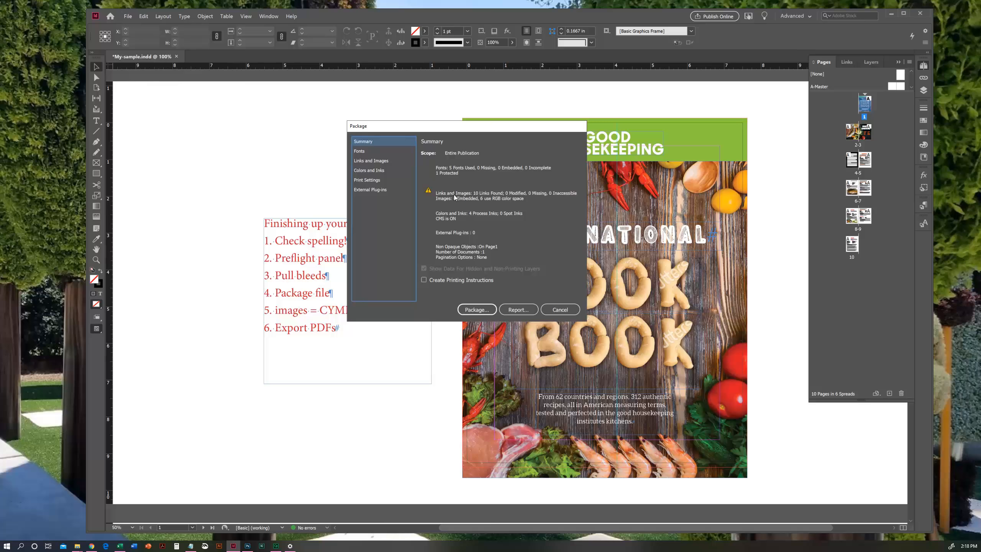
left_click_drag(449, 129, 488, 144)
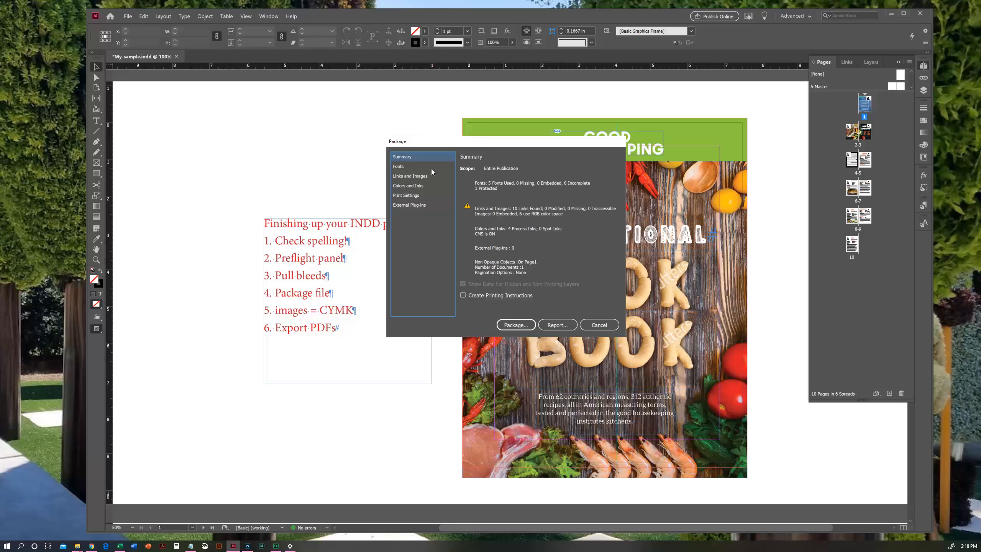
- Examine the package's fonts, links and images, colors and inks, and print settings
left_click(411, 167)
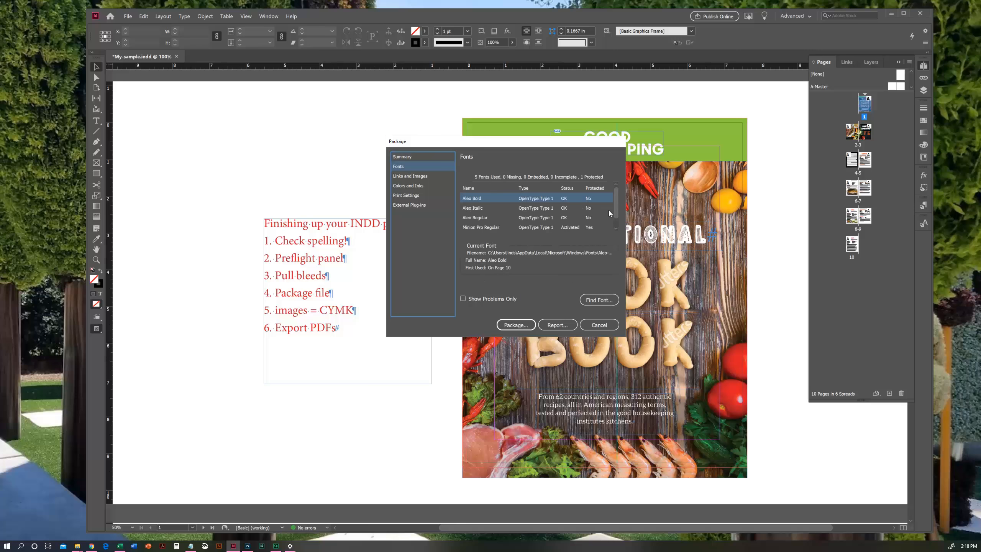
mouse_move(616, 200)
left_mouse_down()
mouse_move(616, 214)
mouse_move(615, 194)
left_mouse_up()
left_click(400, 176)
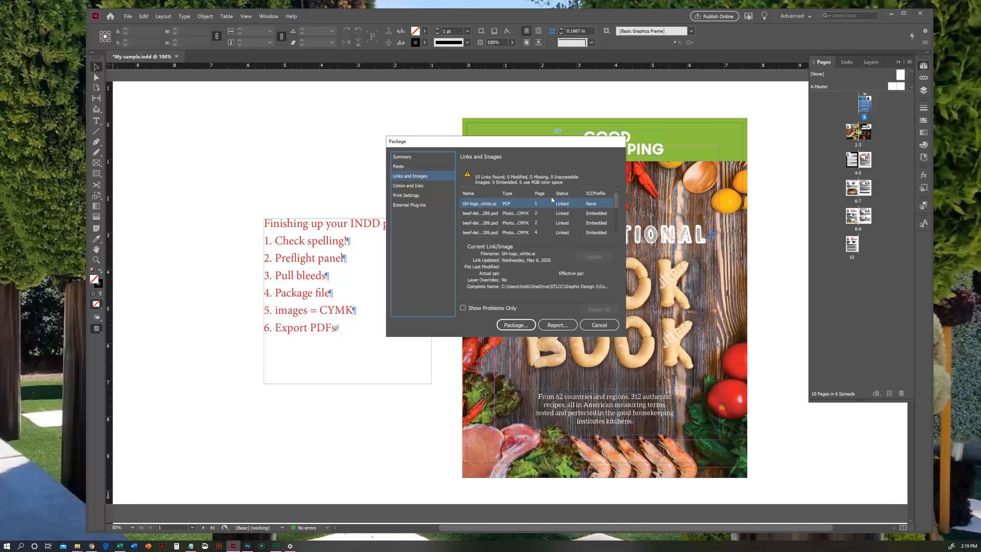
left_click_drag(618, 209, 627, 237)
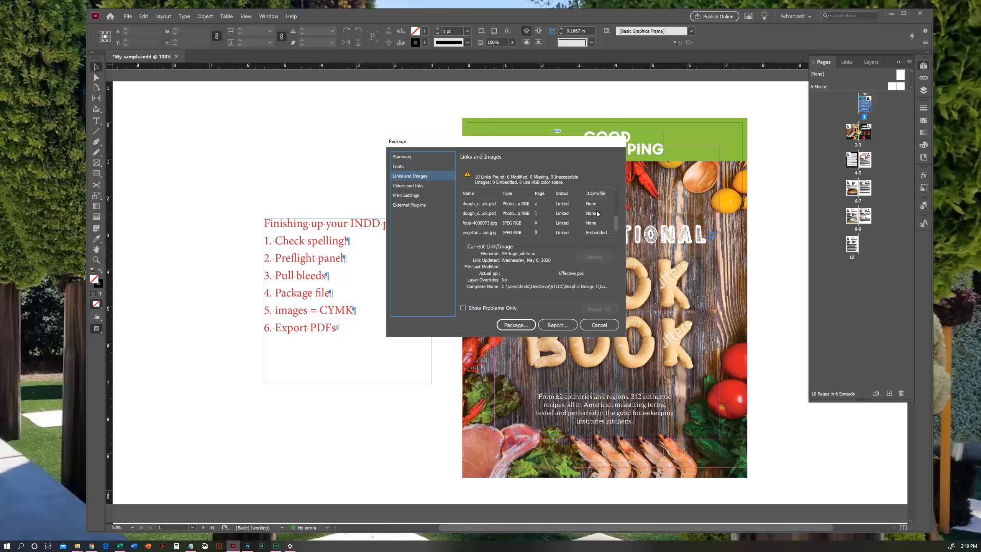
scroll(614, 221, "up", 3)
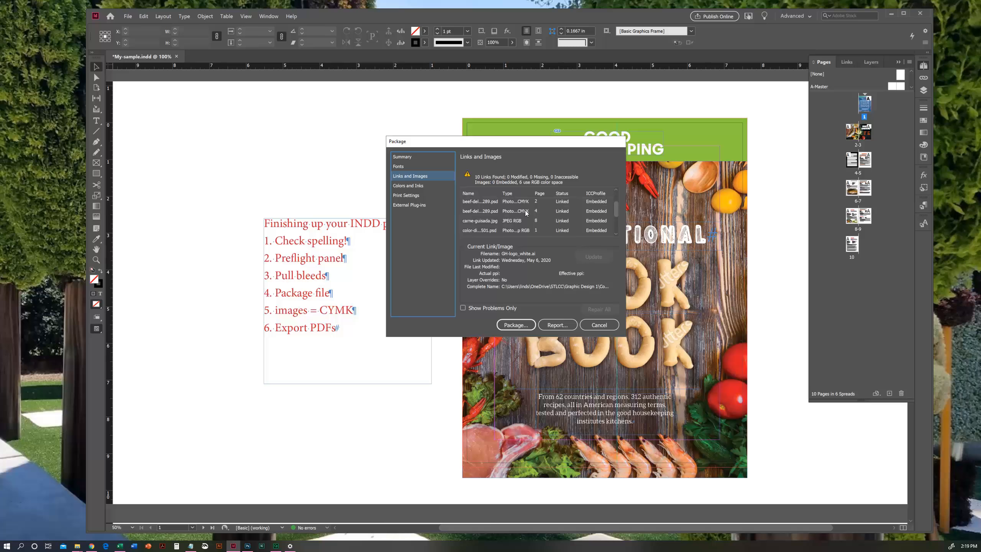
left_click_drag(618, 209, 616, 195)
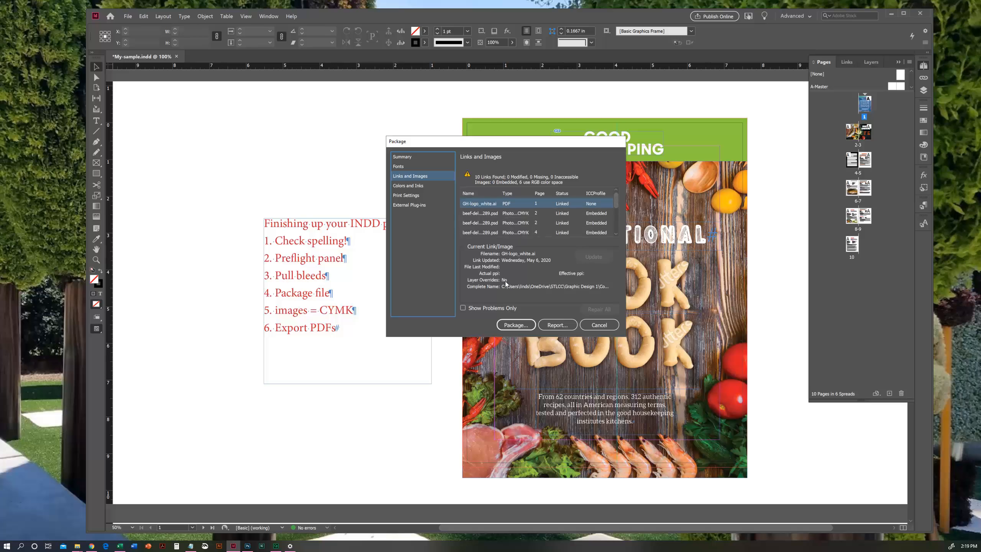
left_click(419, 187)
key("Down")
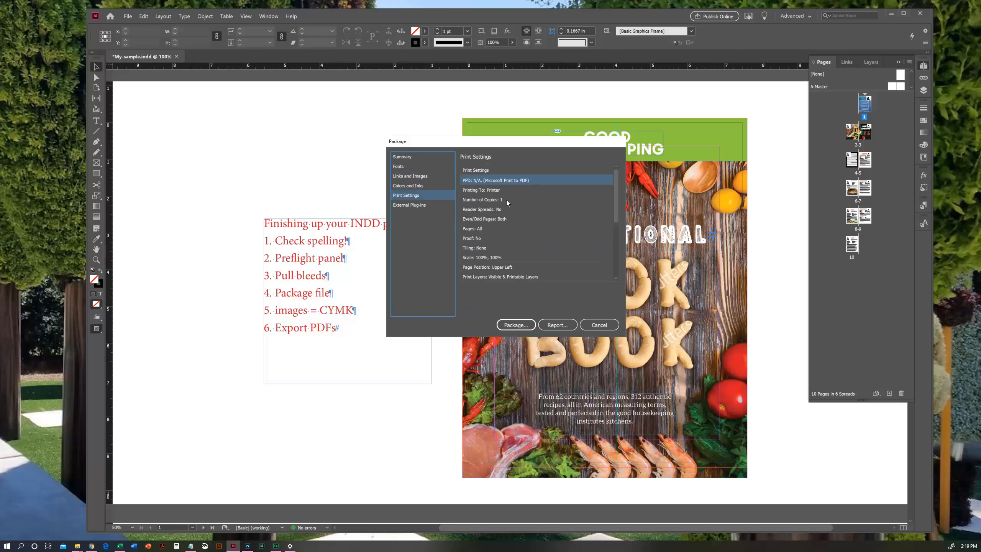
- Check the package's external plug-ins and summary, proceed with packaging, and save the publication
left_click(416, 204)
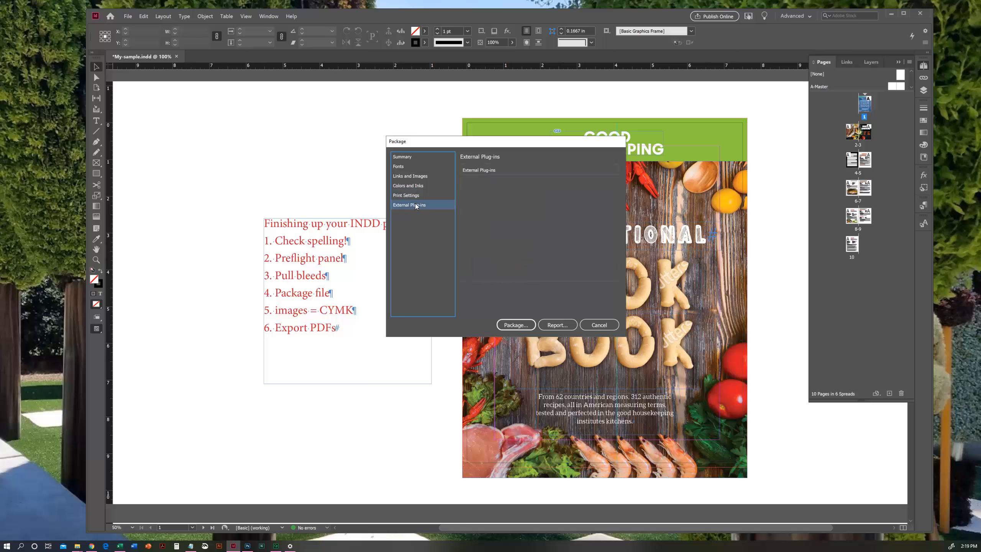
left_click(405, 157)
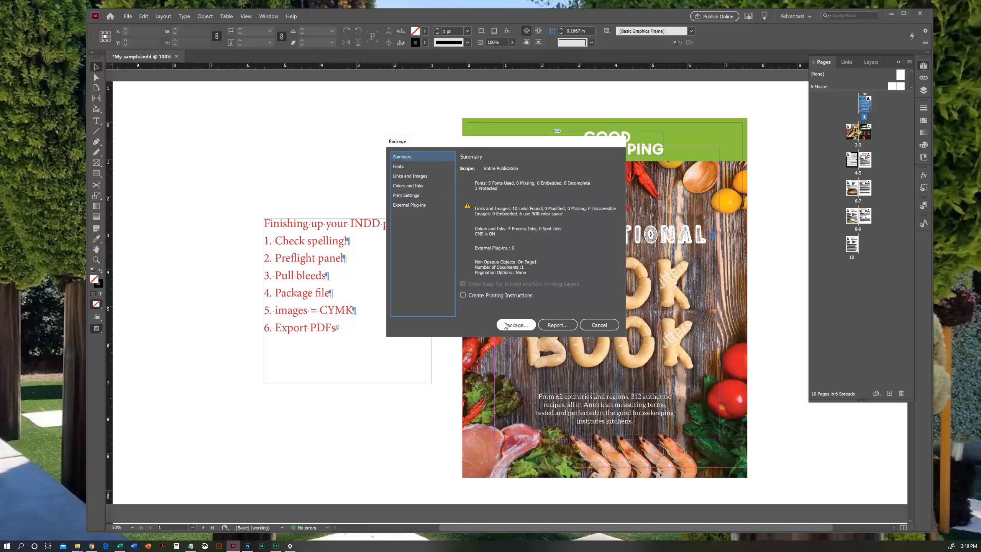
left_click(521, 326)
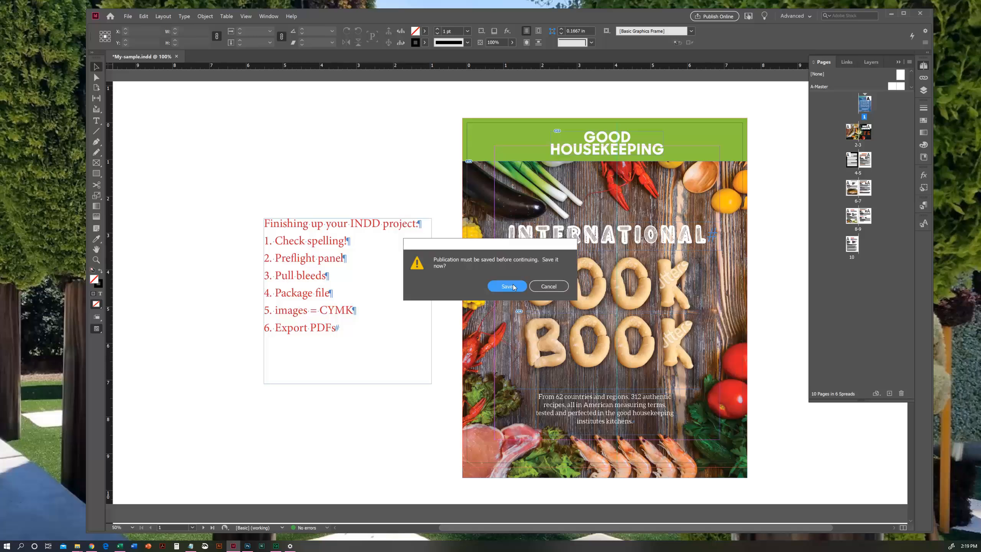
left_click(512, 288)
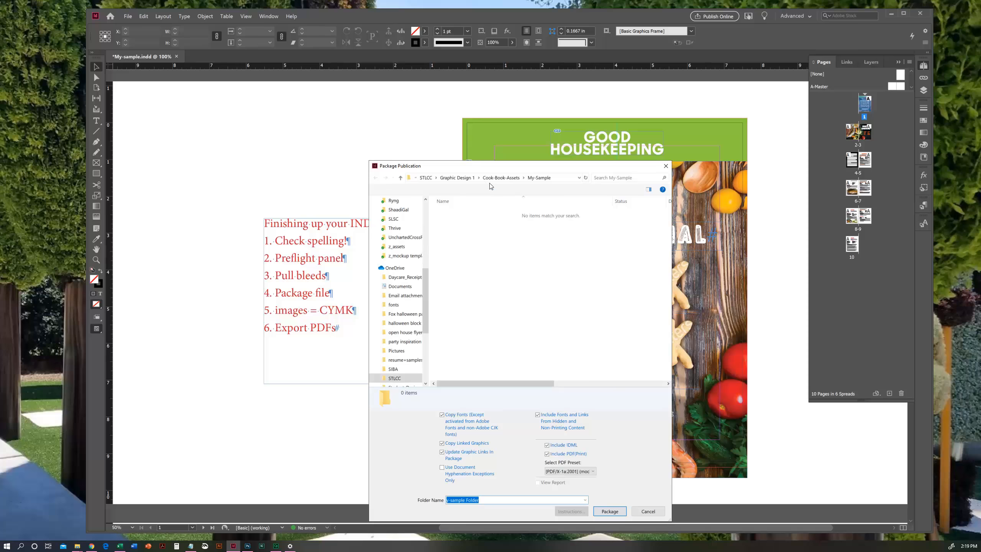
- Name the package folder My-sample-FINAL, keeping it inside the My-Sample folder
left_click_drag(483, 167, 490, 87)
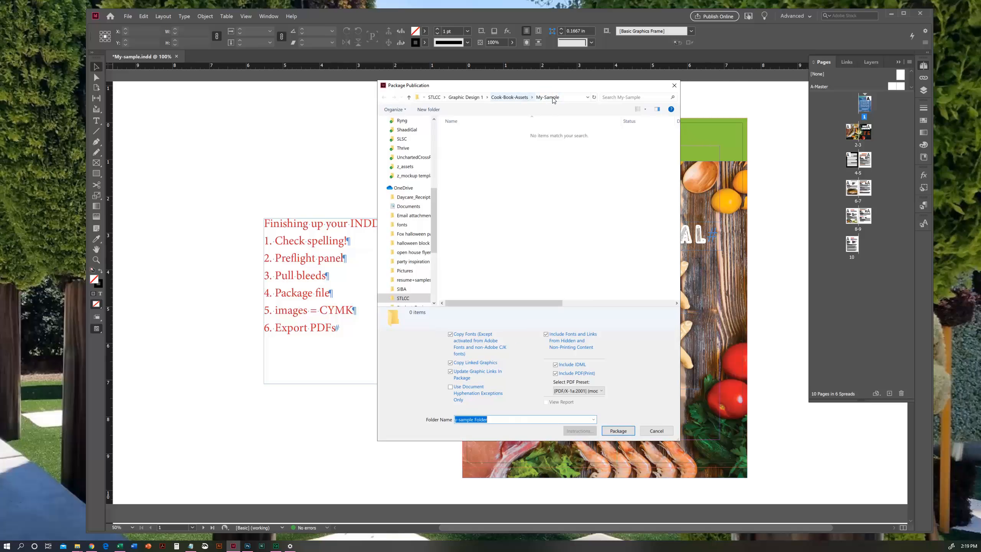
left_click(495, 419)
key("Left")
key("Left")
key("Left")
key("Left")
key("Left")
key("BackSpace")
key("BackSpace")
key("BackSpace")
key("BackSpace")
key("BackSpace")
key("BackSpace")
type("-")
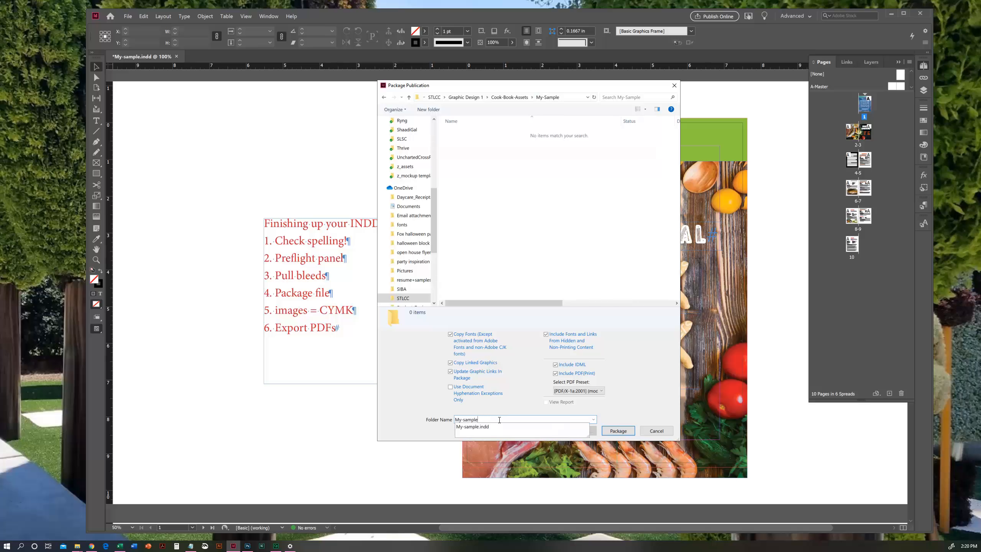
type("FINAL")
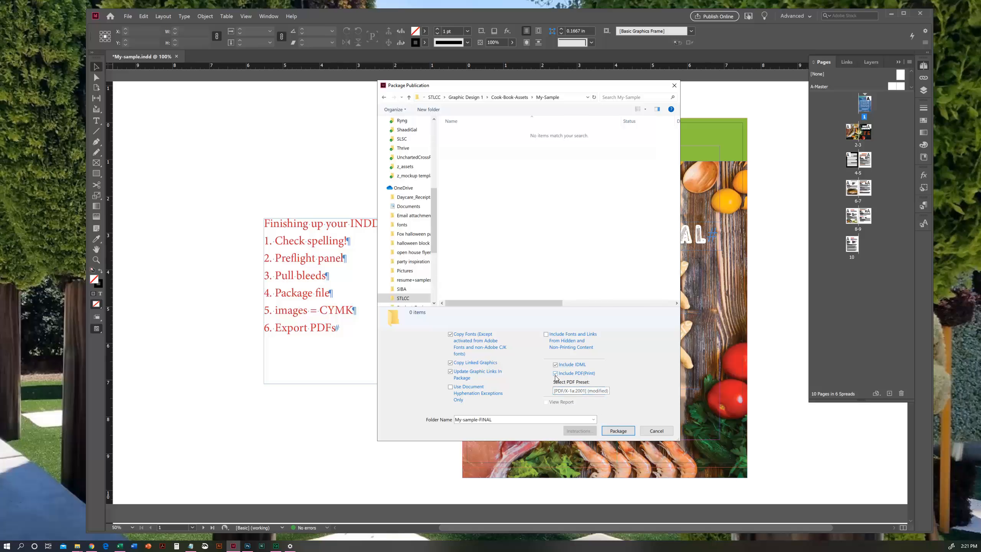
- Set the PDF preset to High Quality Print, exclude the IDML and print PDF, and create the package
left_click(600, 393)
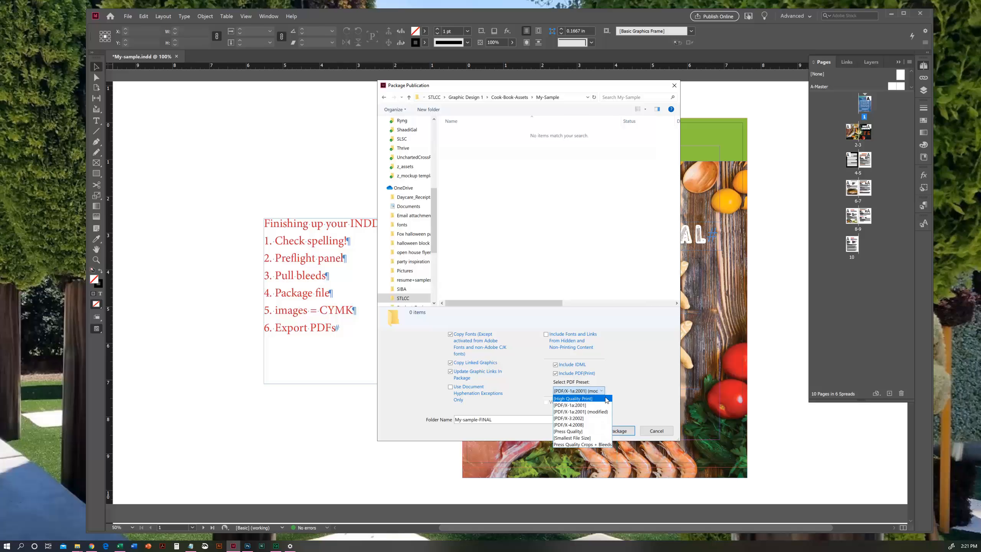
left_click(586, 401)
left_click(560, 366)
left_click(557, 374)
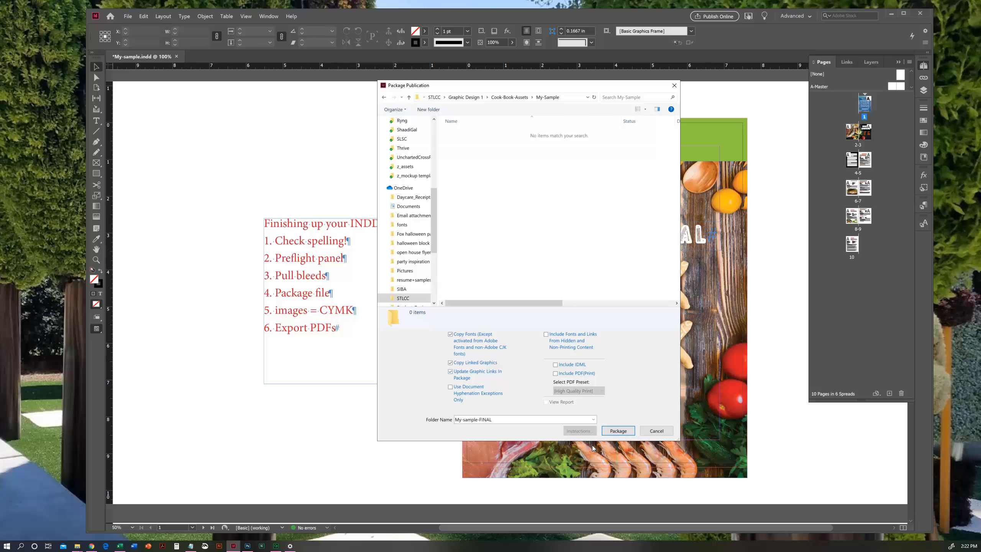
left_click(620, 431)
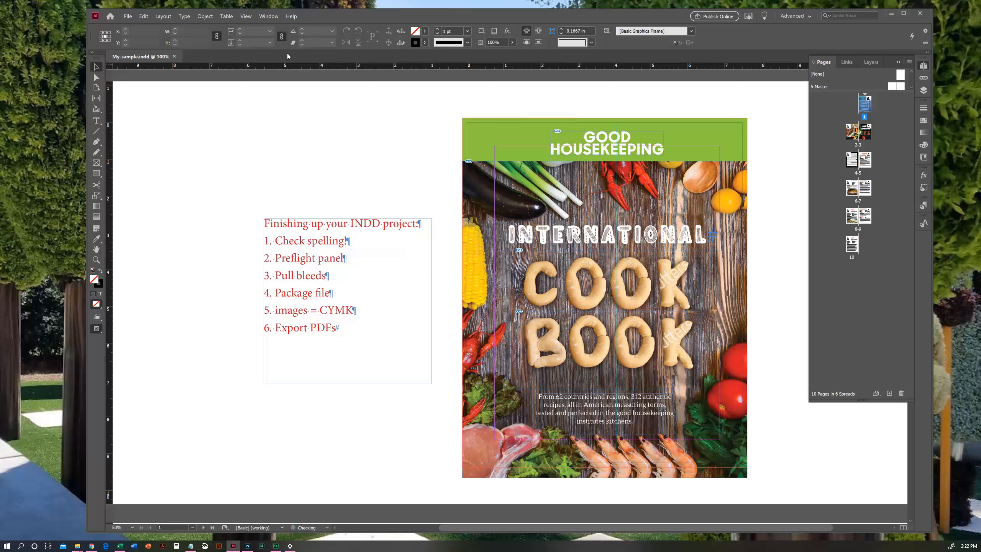
- Close the My-sample.indd document and open the My-sample-FINAL folder inside My-Sample in File Explorer
left_click(175, 57)
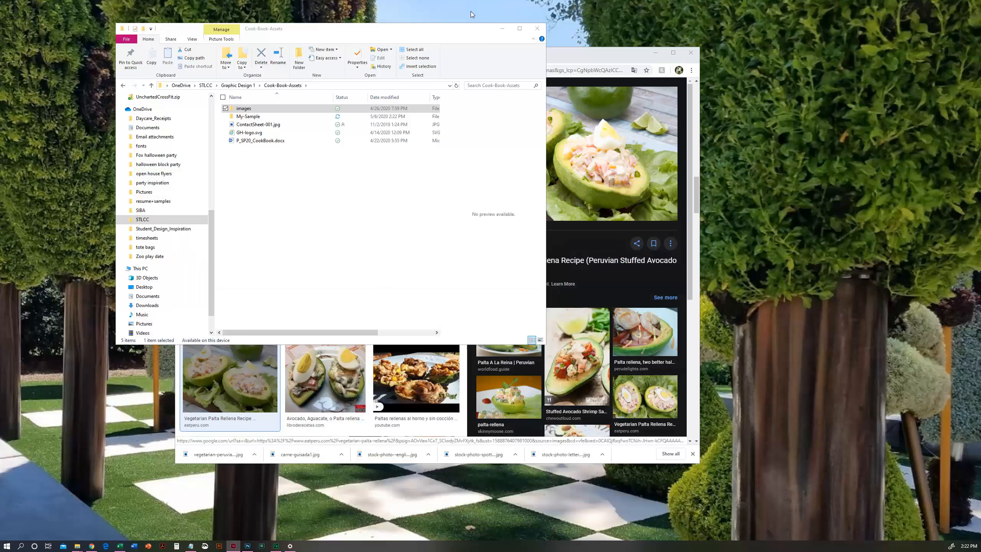
left_click_drag(471, 34, 535, 37)
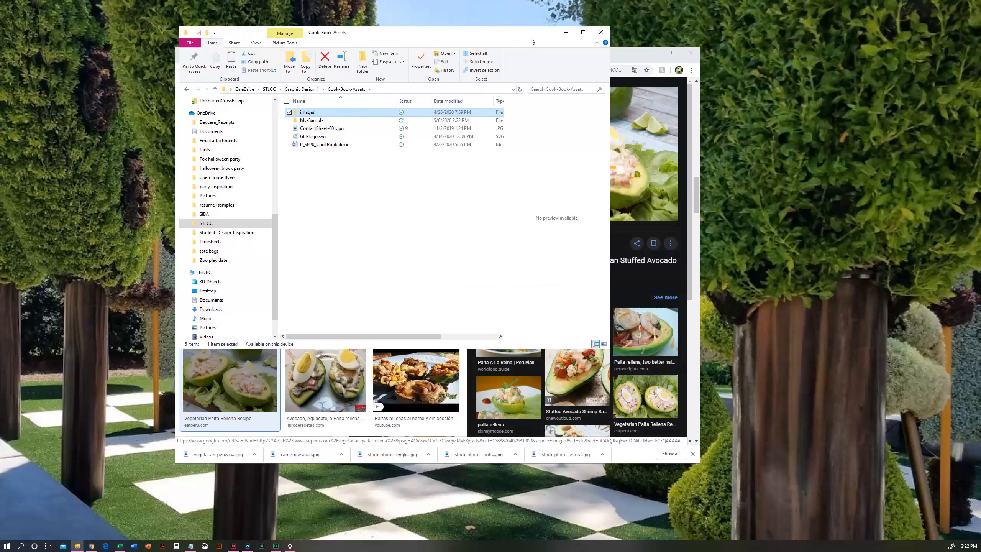
double_click(315, 121)
left_click(317, 113)
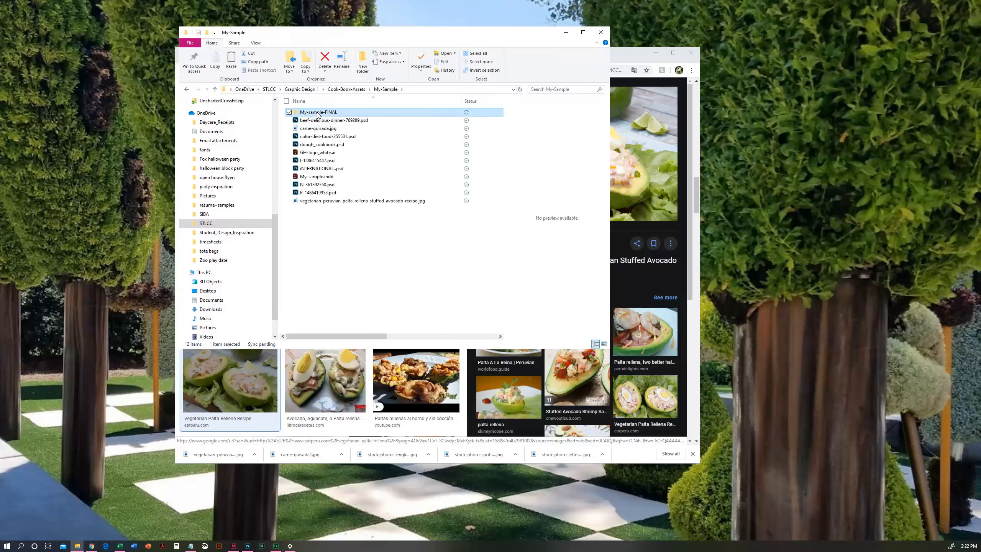
double_click(317, 112)
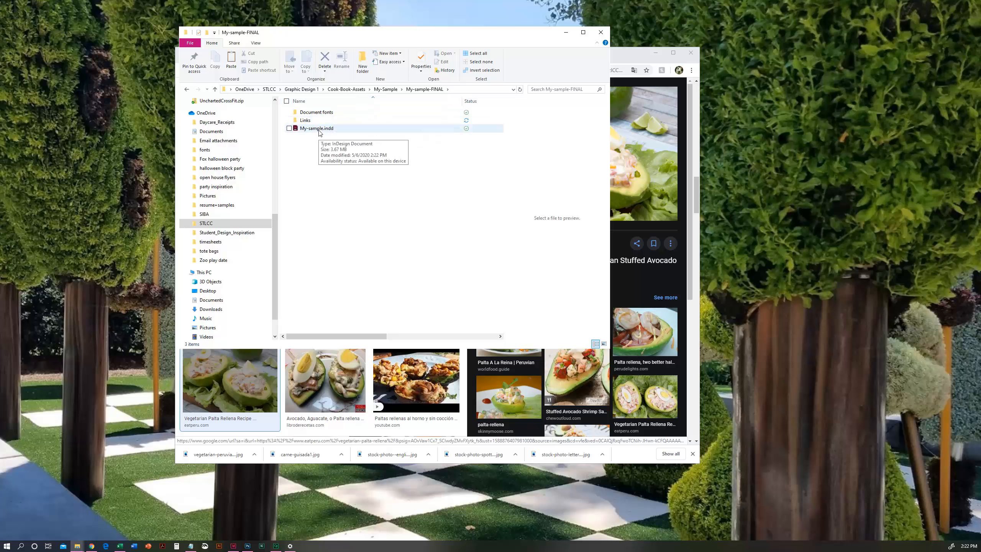
- Inspect the contents of the package's Links and Document fonts folders
double_click(305, 121)
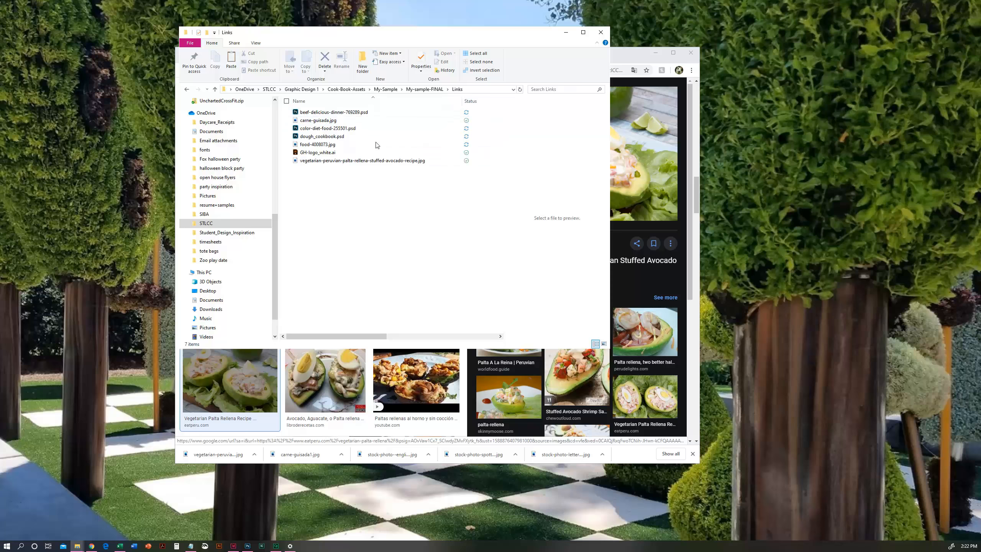
left_click(424, 89)
double_click(315, 113)
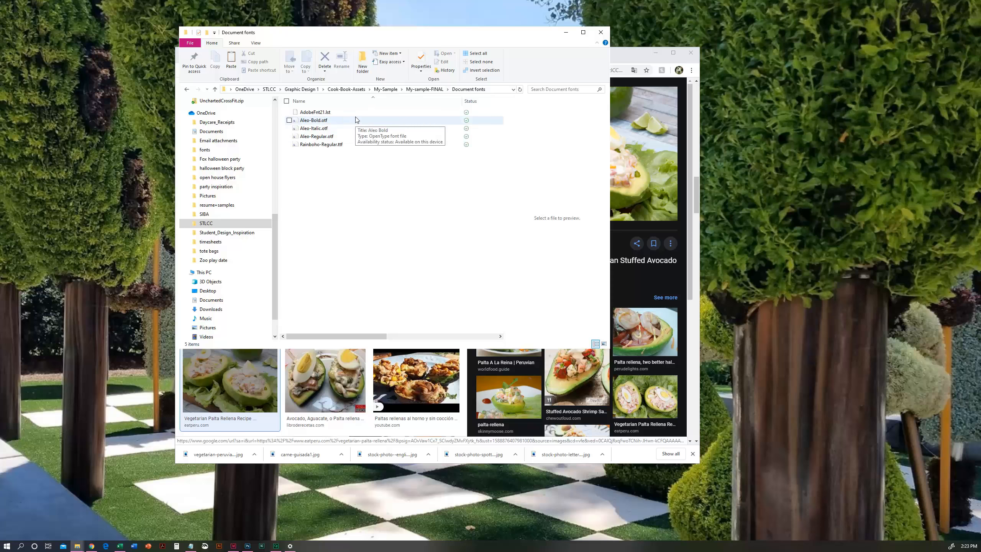
- Try to open all the files in the package's Links folder in Adobe Photoshop 2020
left_click(434, 91)
left_click(316, 122)
double_click(315, 121)
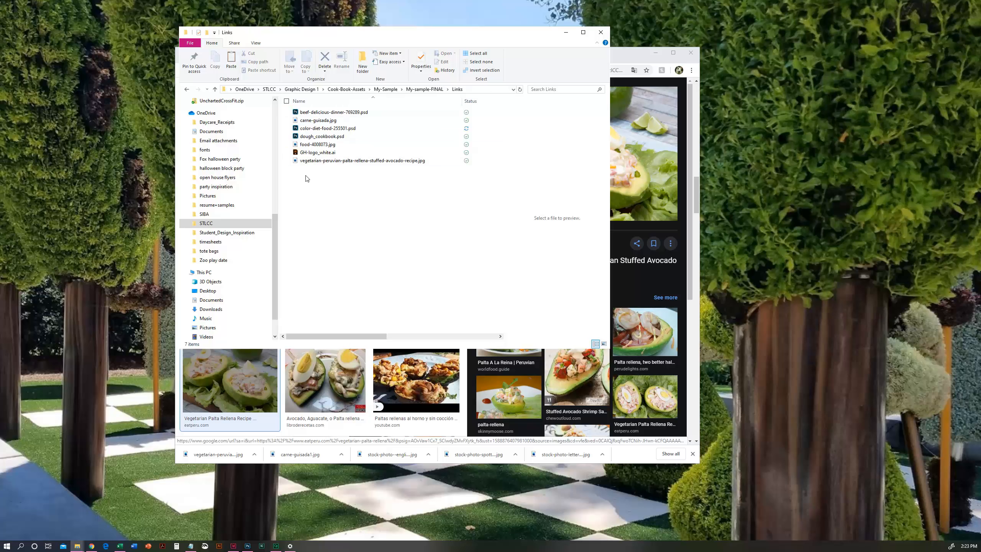
left_click_drag(300, 182, 347, 110)
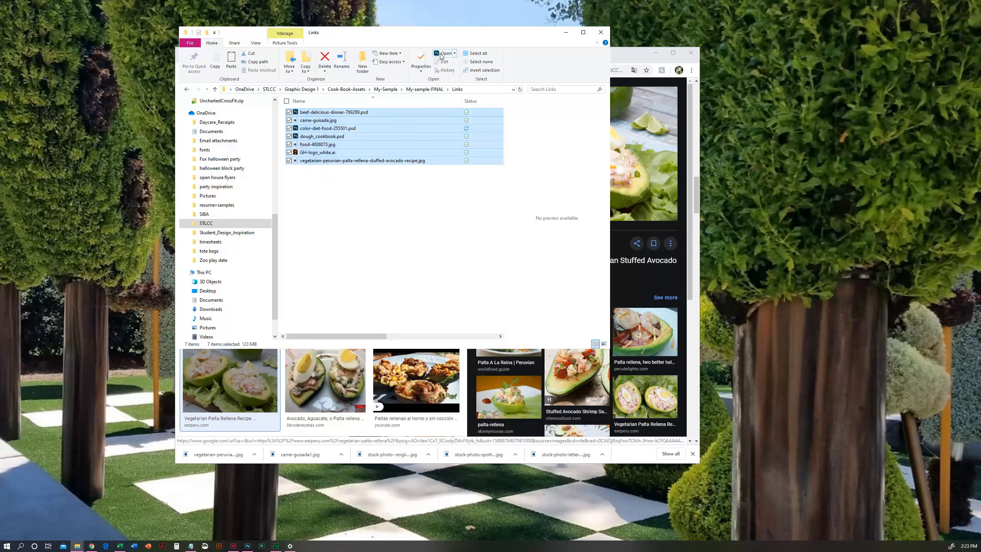
left_click(455, 54)
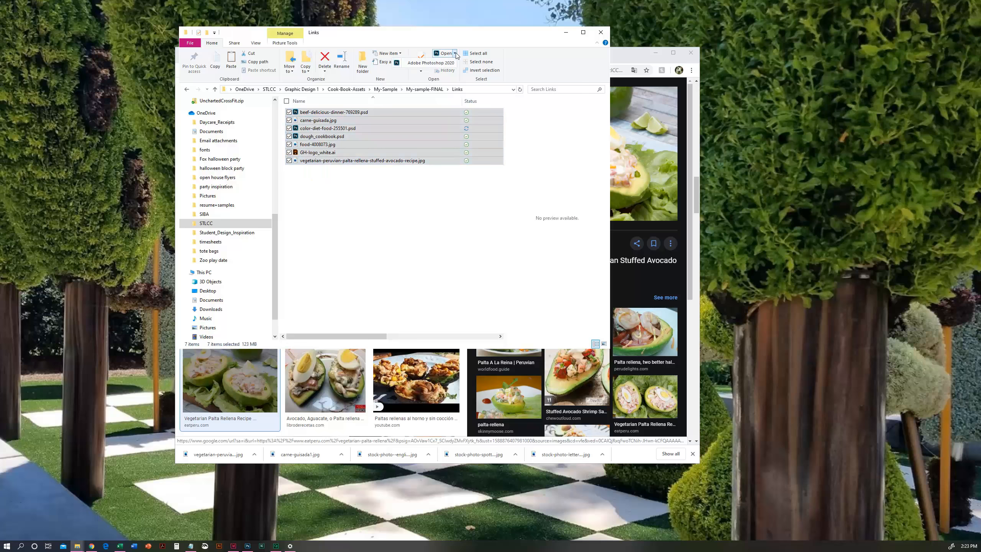
left_click(451, 63)
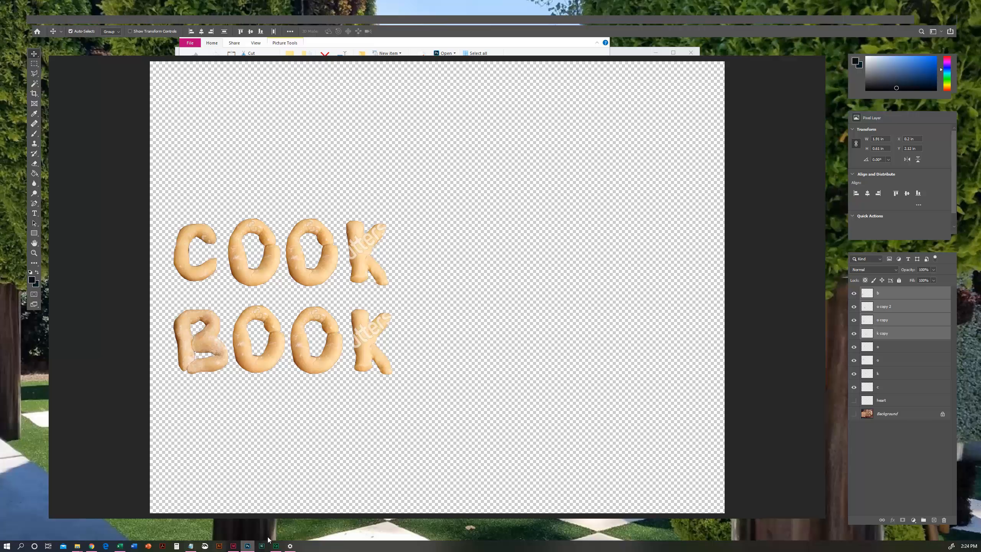
- Start Photoshop again, deselect the files in the Links folder, and switch to the Photoshop home screen
left_click(290, 545)
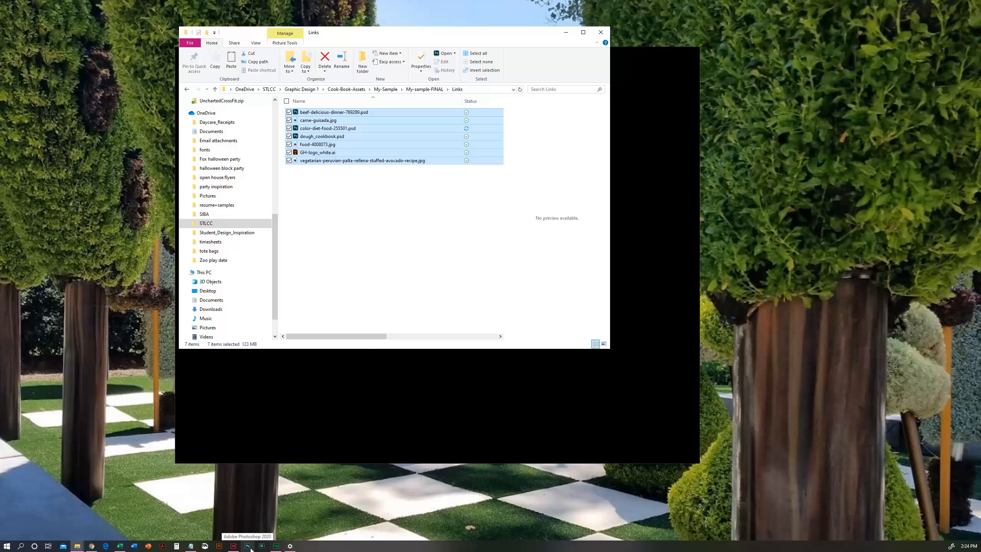
mouse_move(276, 545)
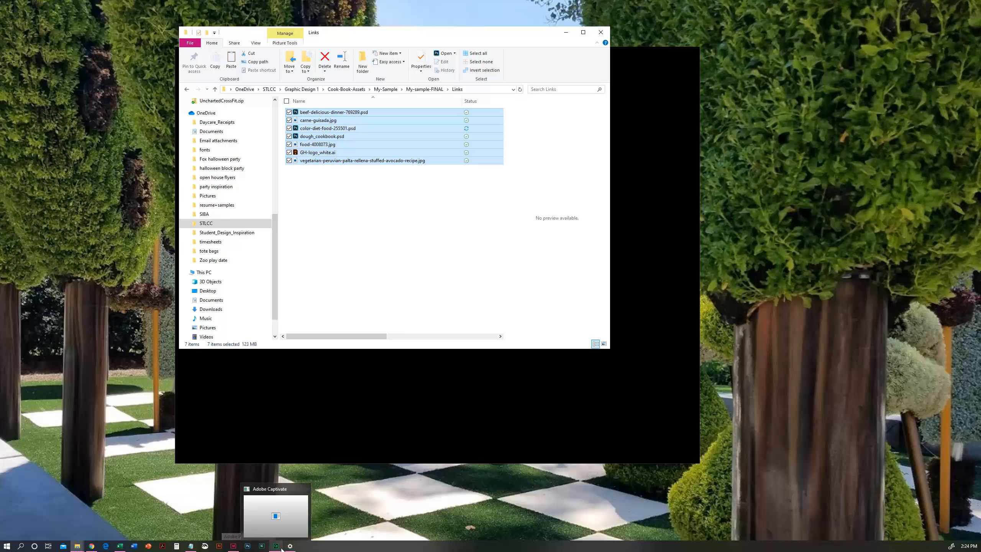
mouse_move(280, 521)
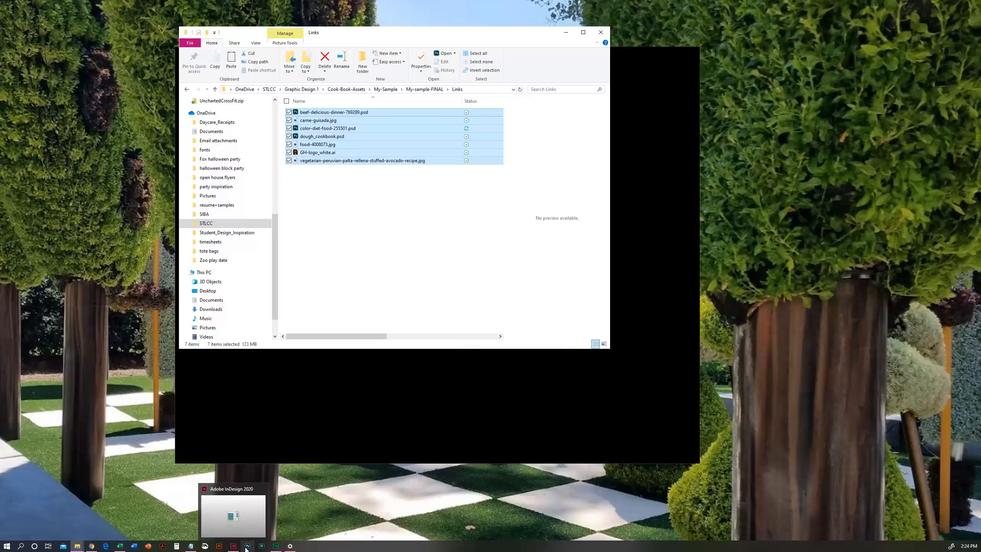
left_click(248, 546)
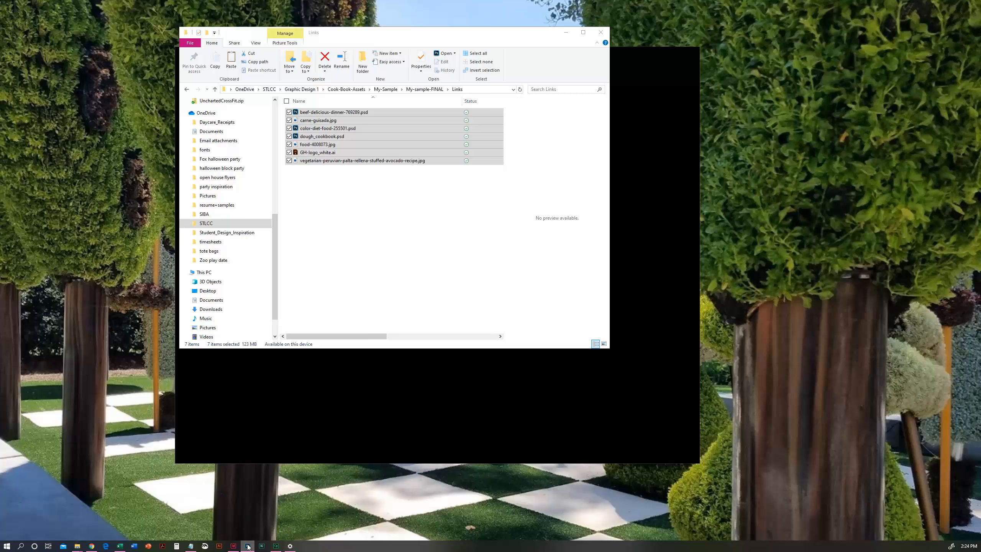
left_click(331, 209)
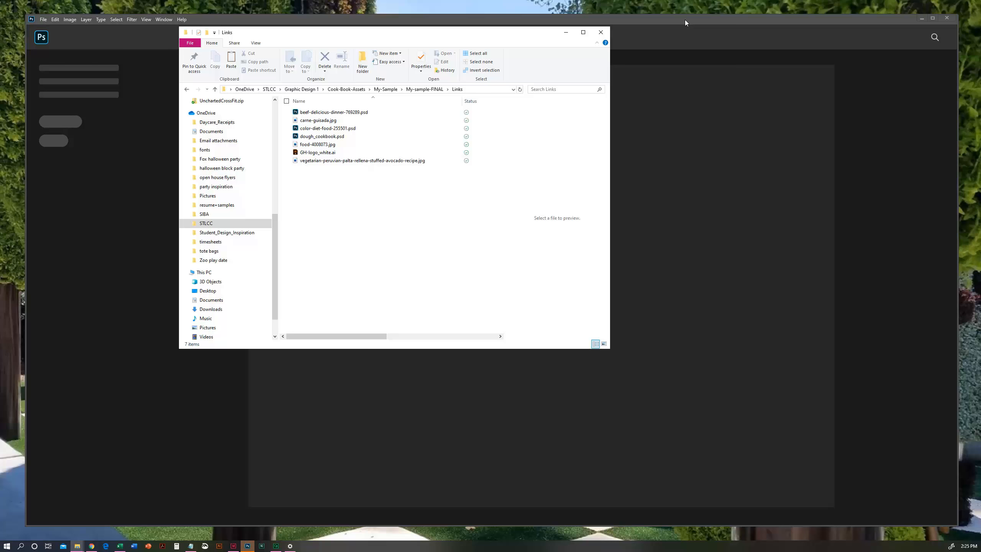
left_click(685, 20)
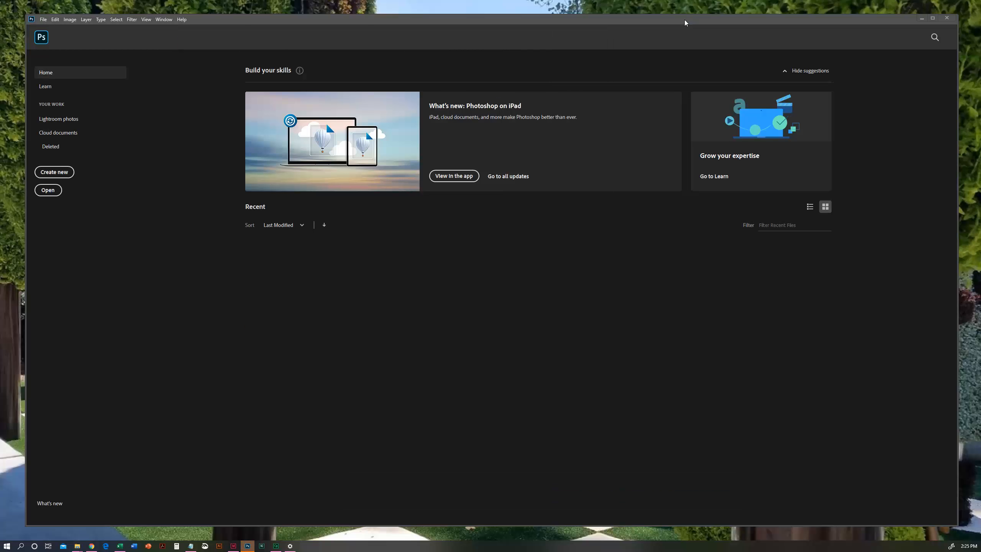
- Browse for files to open in the Links folder of My-sample-FINAL, under STLCC > Graphic Design 1 > Cook-Book-Assets > My-Sample
left_click(50, 191)
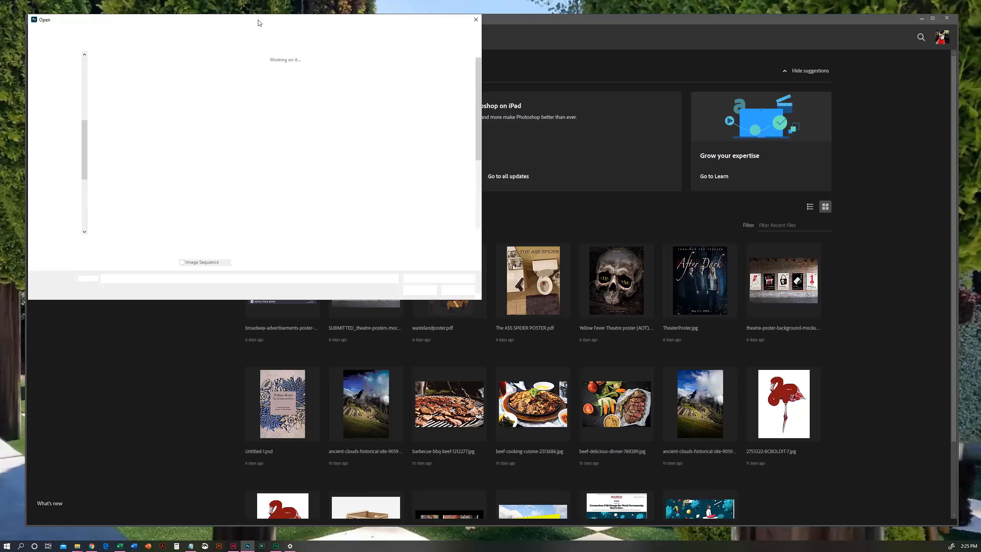
left_click_drag(249, 20, 431, 88)
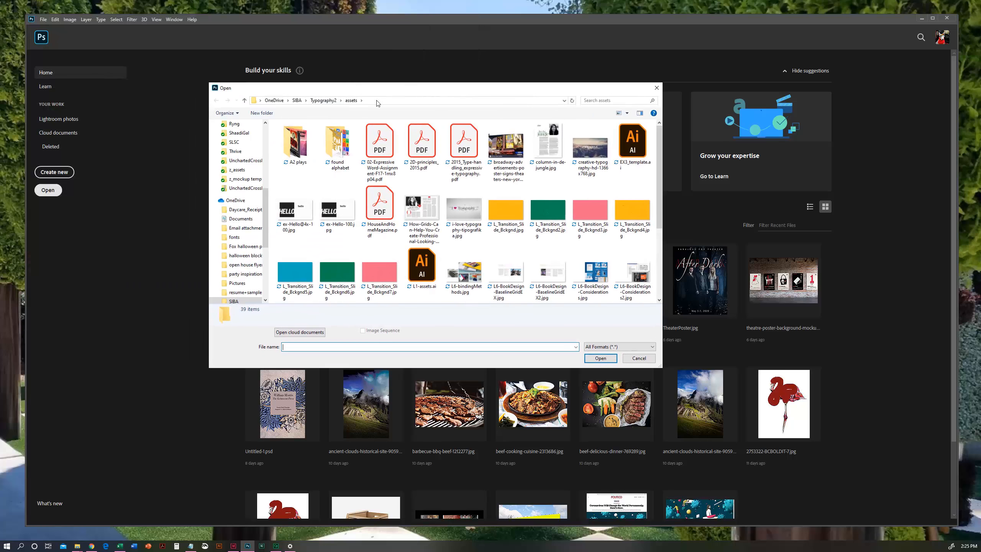
left_click(276, 100)
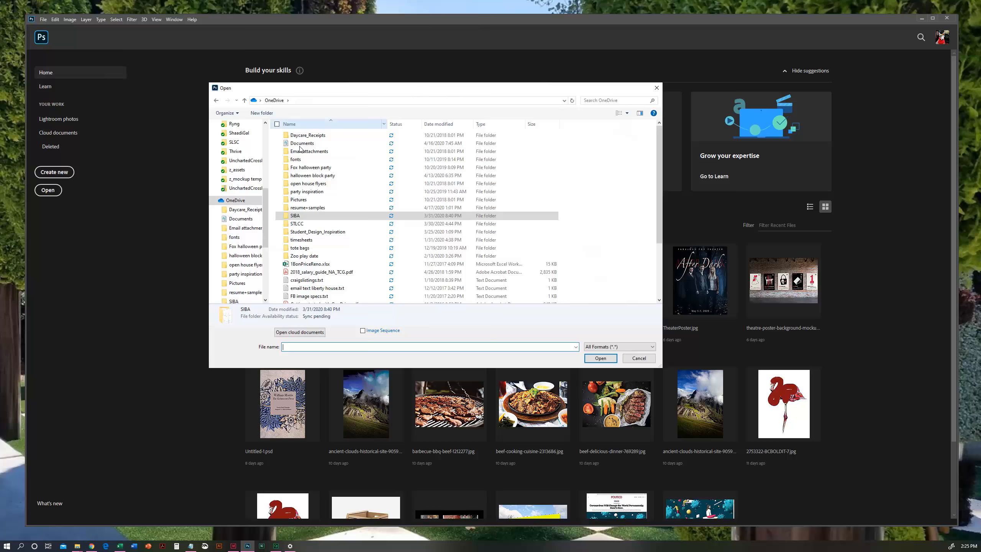
double_click(300, 224)
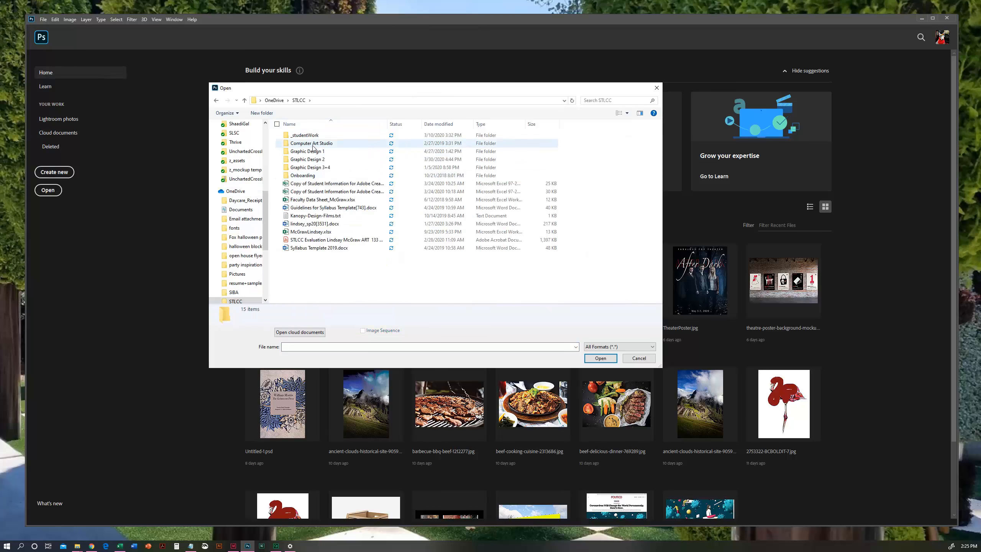
double_click(313, 151)
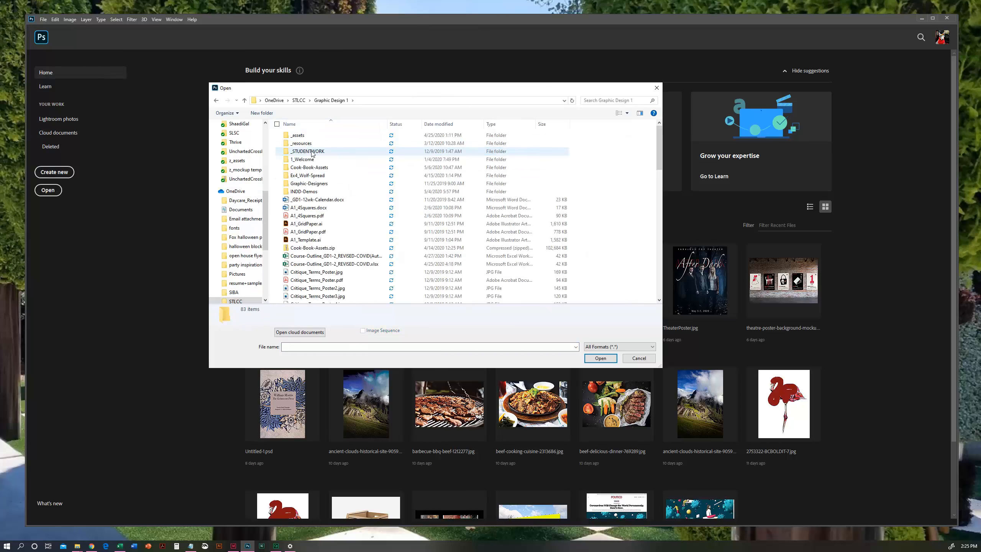
double_click(308, 168)
double_click(309, 144)
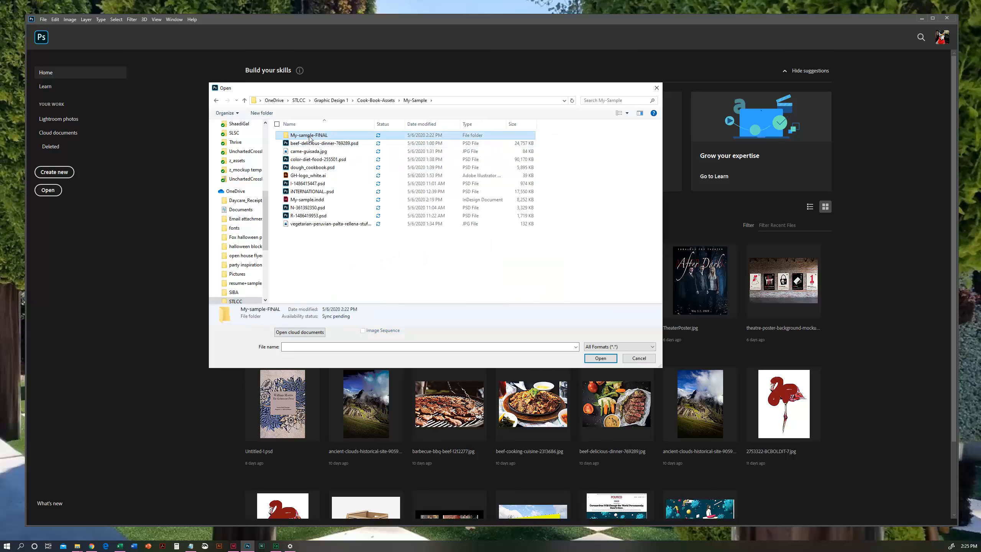
double_click(308, 135)
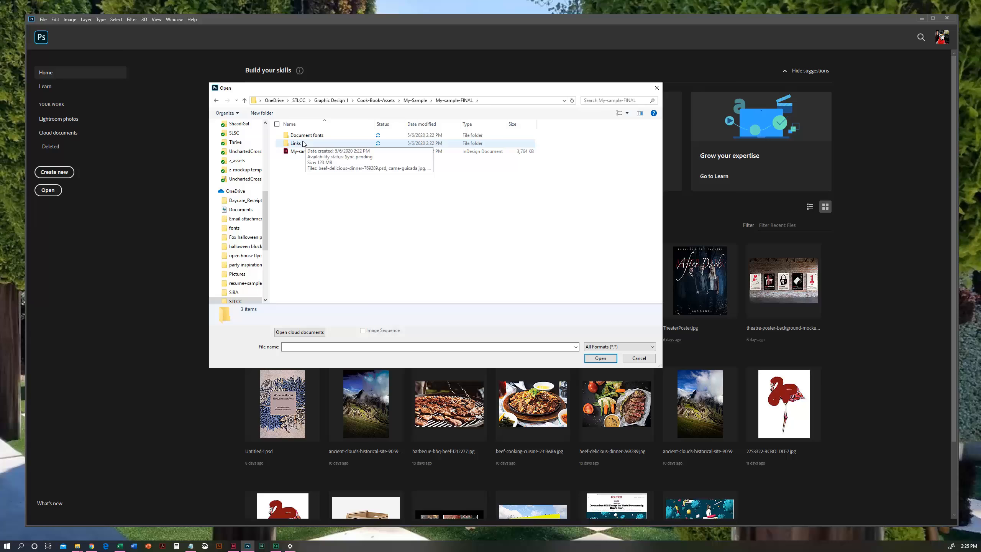
double_click(301, 144)
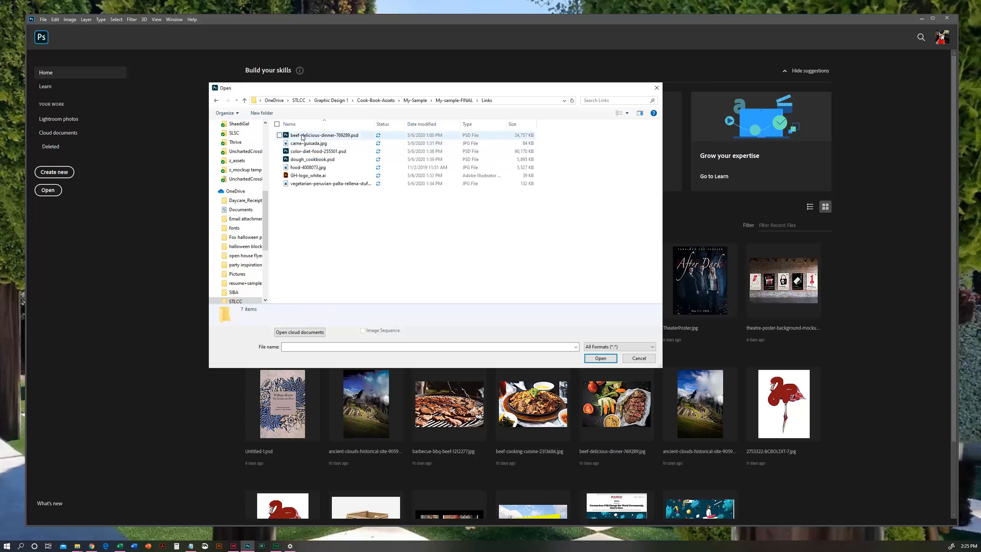
- Open all six PSD and JPG images from the Links folder together, leaving out GH-logo_white.ai
left_click(303, 136)
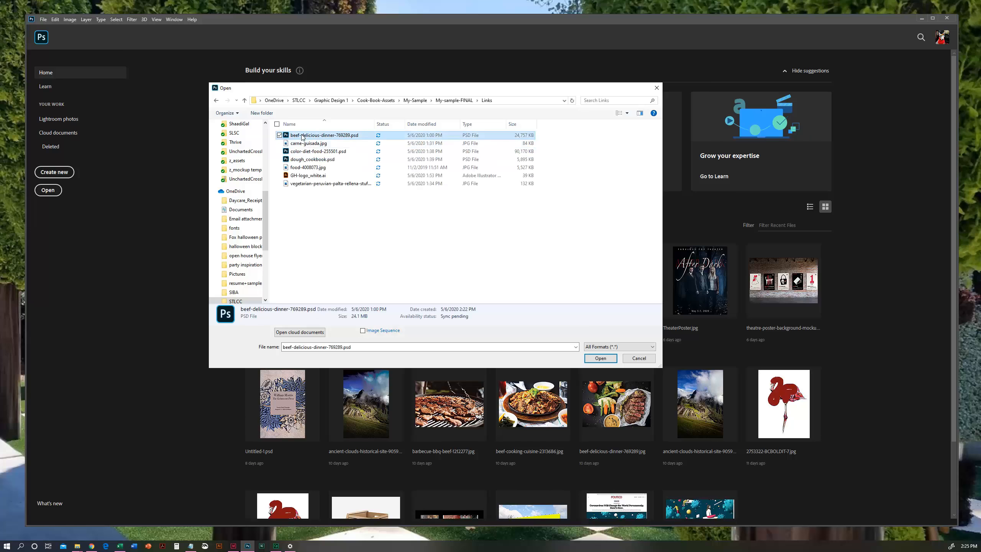
left_click(279, 143)
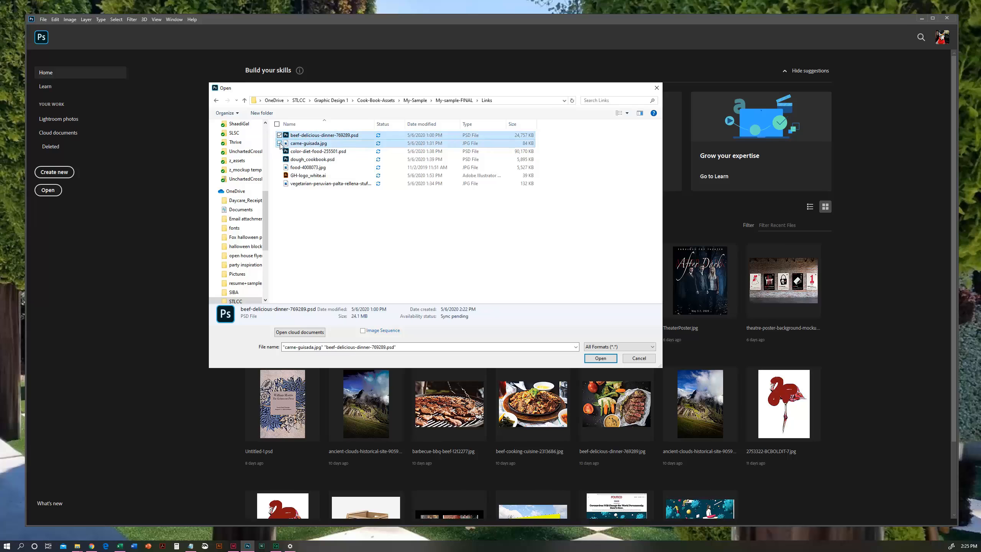
left_click(279, 151)
left_click(280, 159)
left_click(280, 168)
left_click(280, 183)
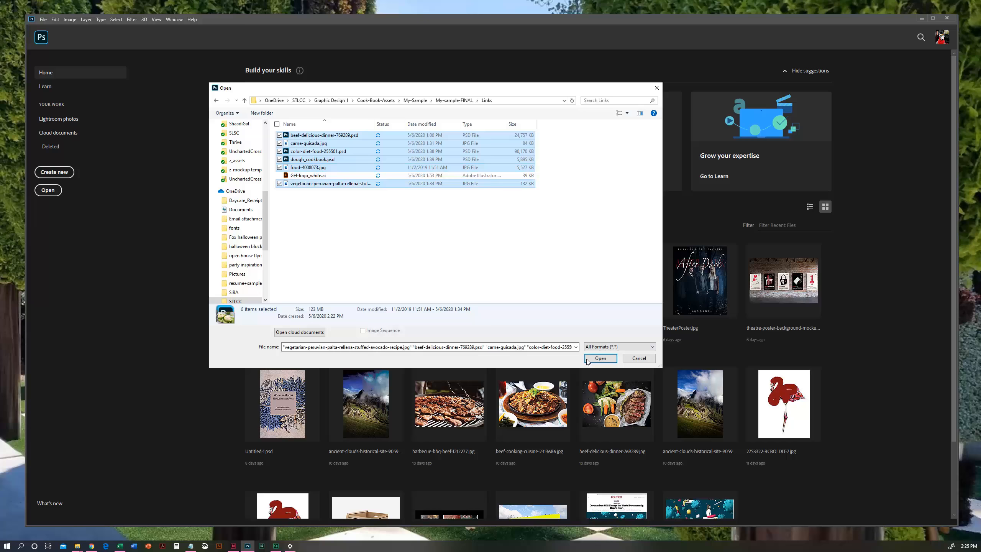
left_click(600, 359)
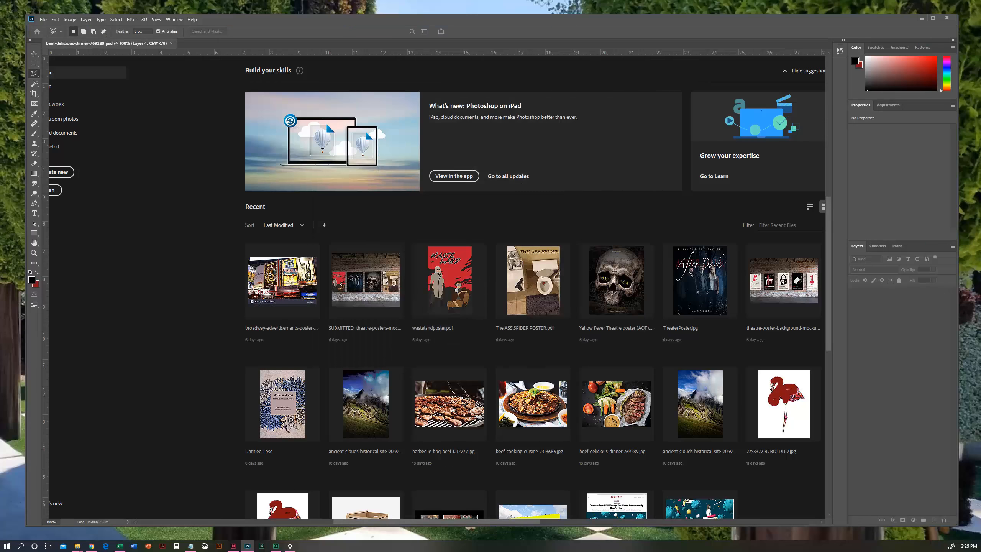
key("ctrl+minus")
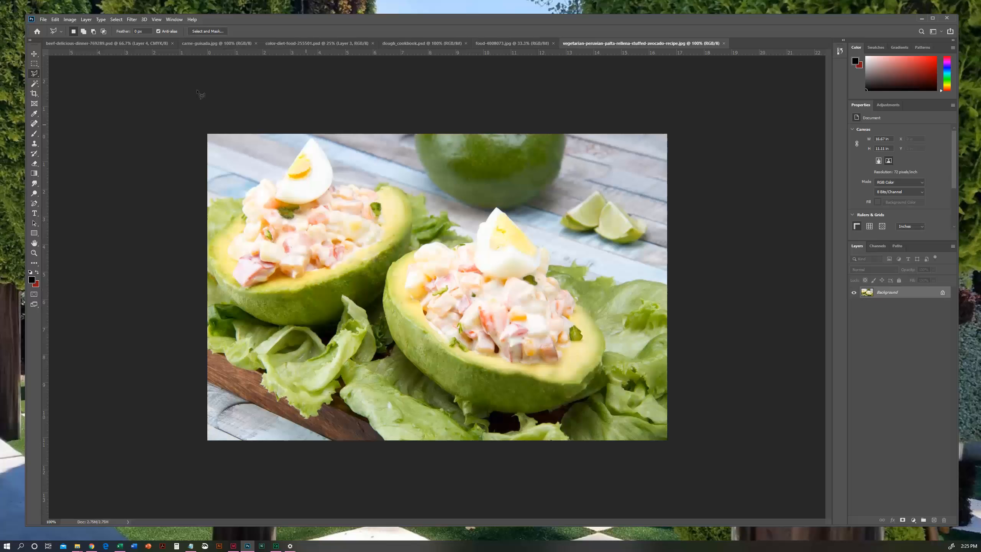
- Convert the stuffed-avocado recipe JPG to CMYK Color, save it over the linked file, and close it
left_click(34, 54)
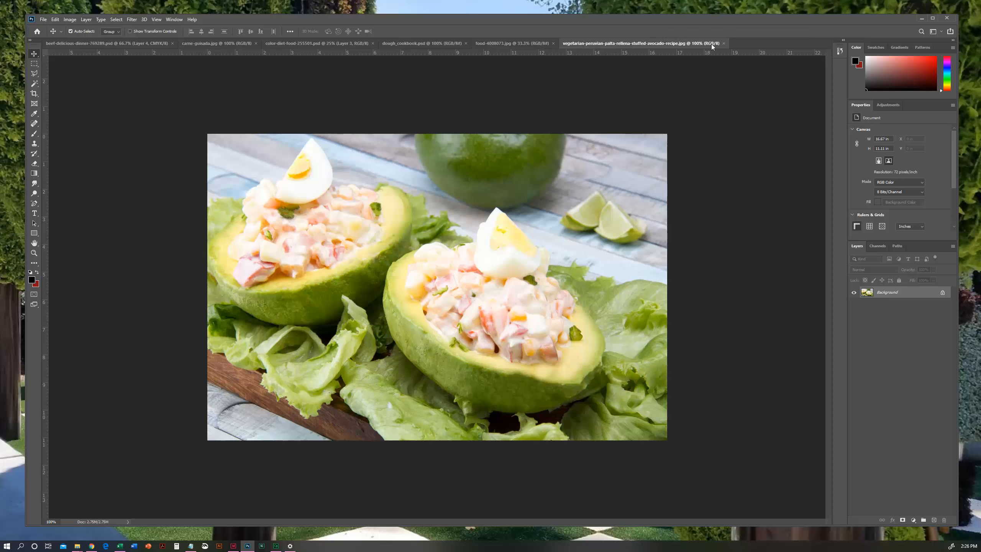
left_click(69, 20)
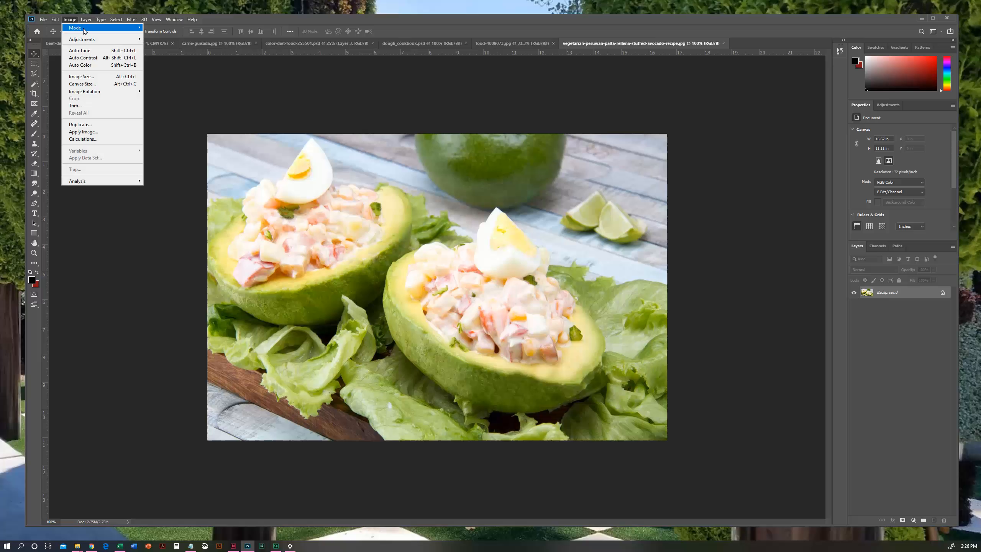
mouse_move(85, 31)
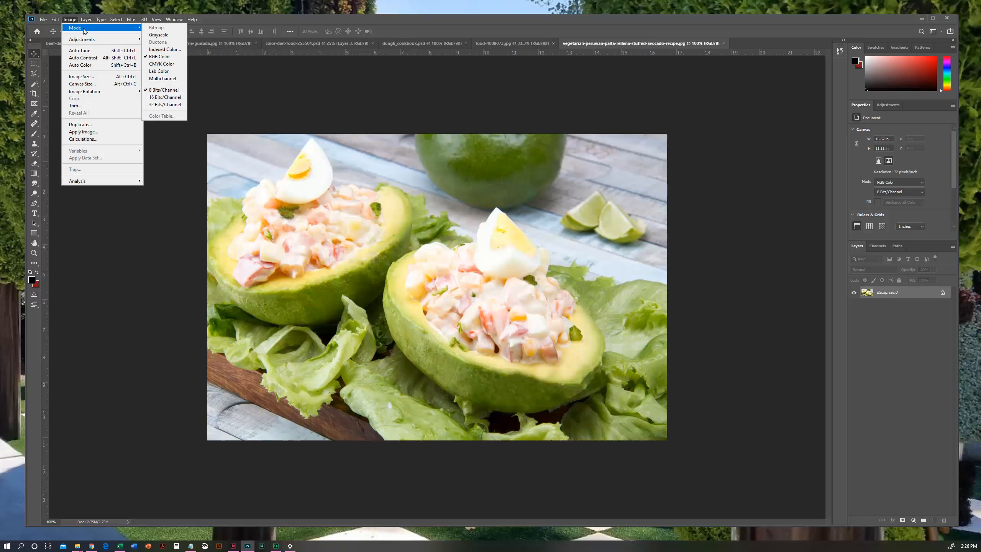
left_click(181, 68)
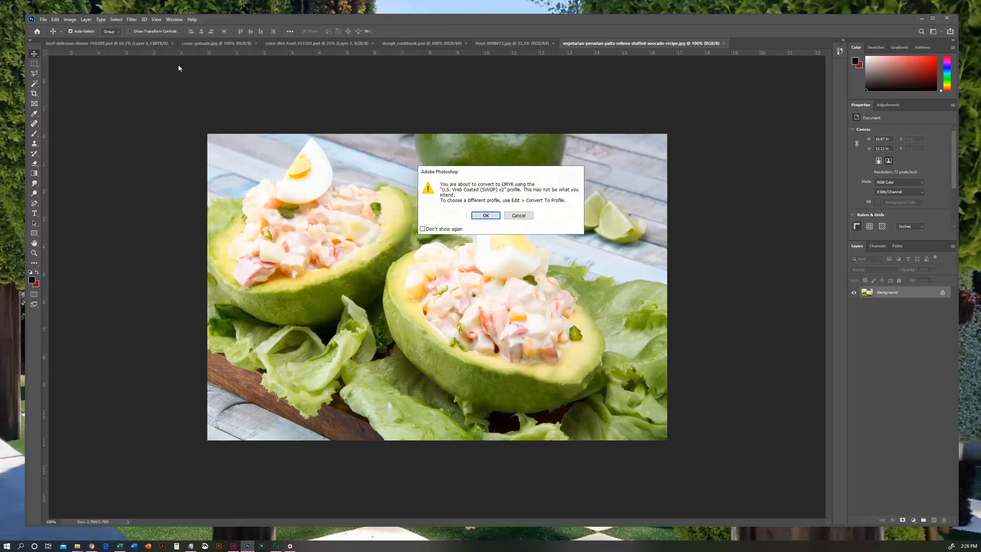
left_click(485, 216)
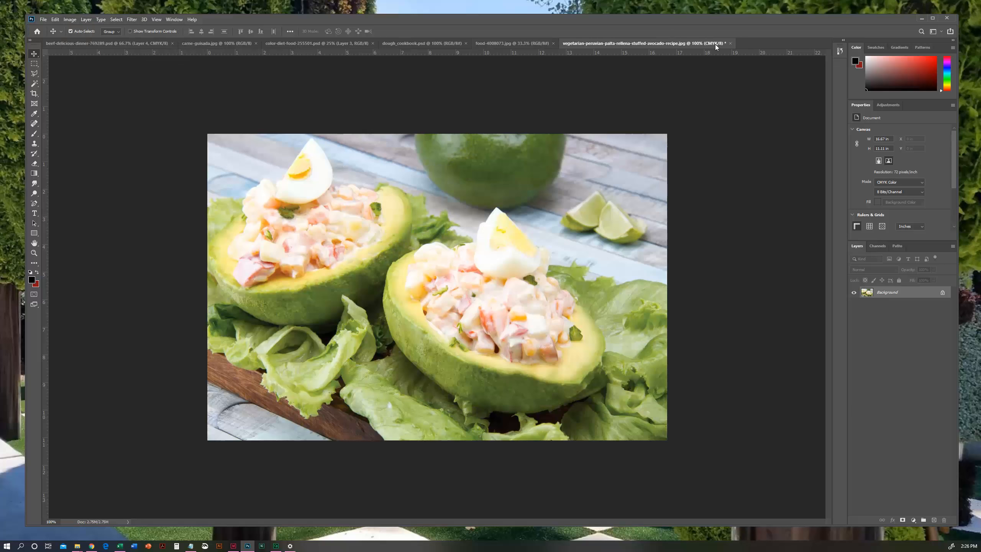
key("ctrl+s")
left_click(534, 231)
left_click(727, 44)
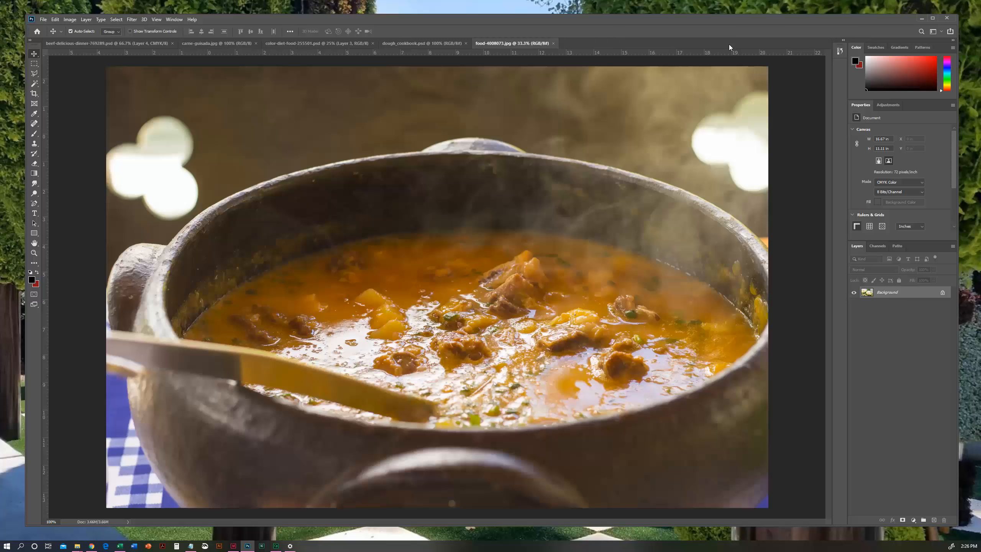
- Convert food-4008073.jpg to CMYK Color, save it as a Maximum quality 12 Baseline Optimized JPEG, and close it
left_click(75, 22)
mouse_move(77, 28)
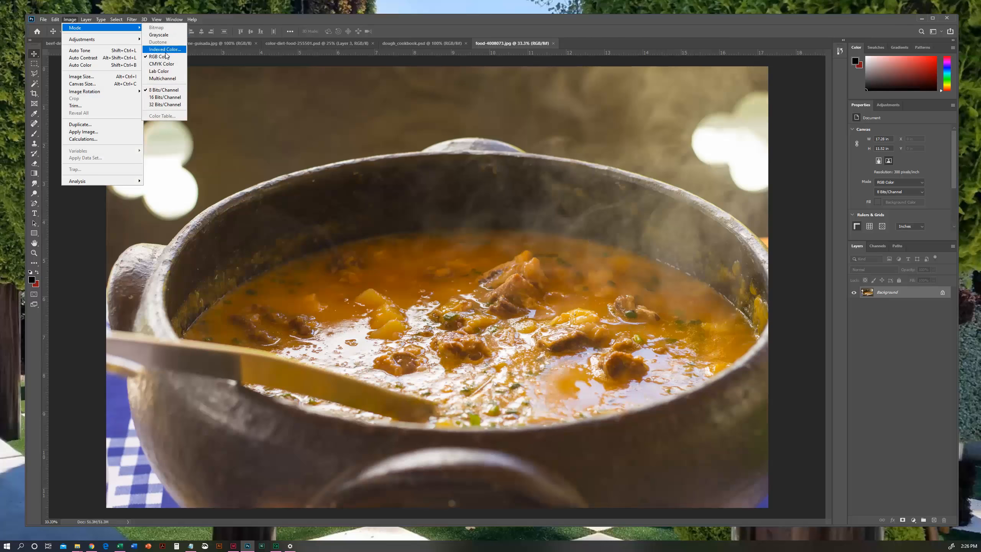
left_click(161, 63)
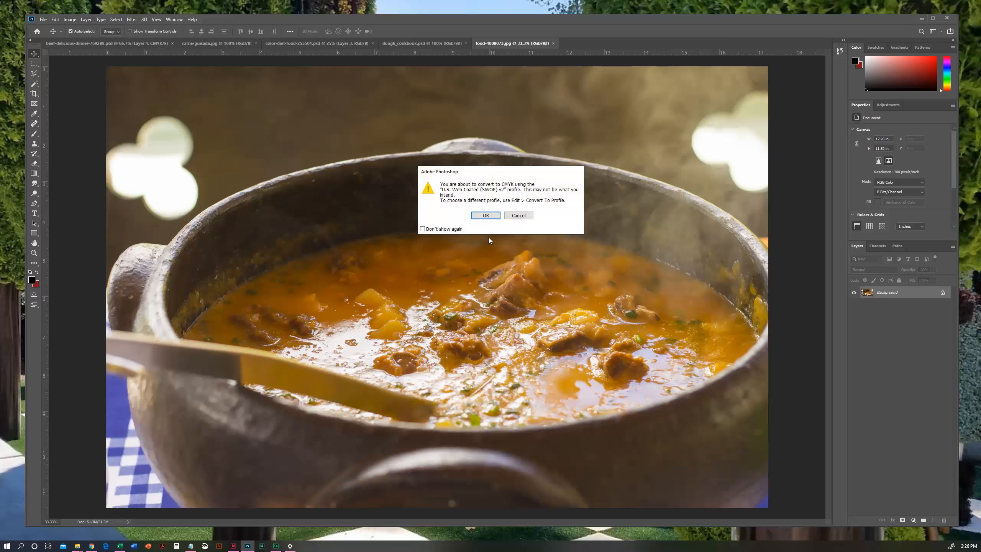
left_click(486, 217)
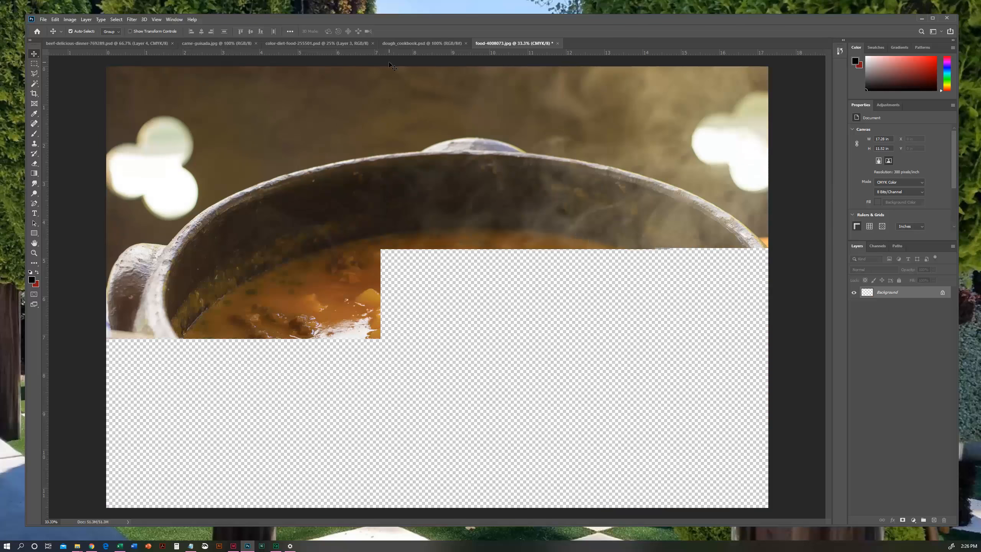
key("ctrl+s")
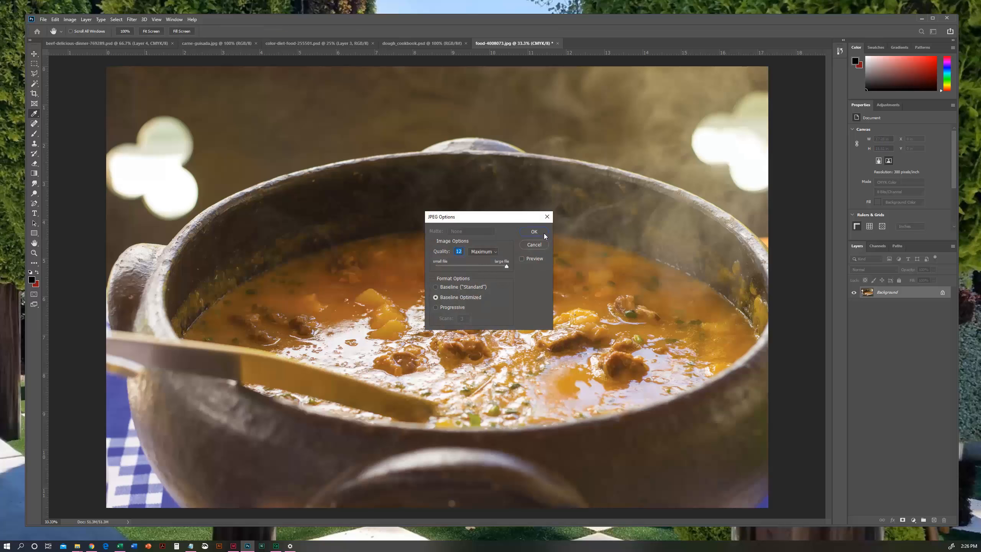
left_click(541, 232)
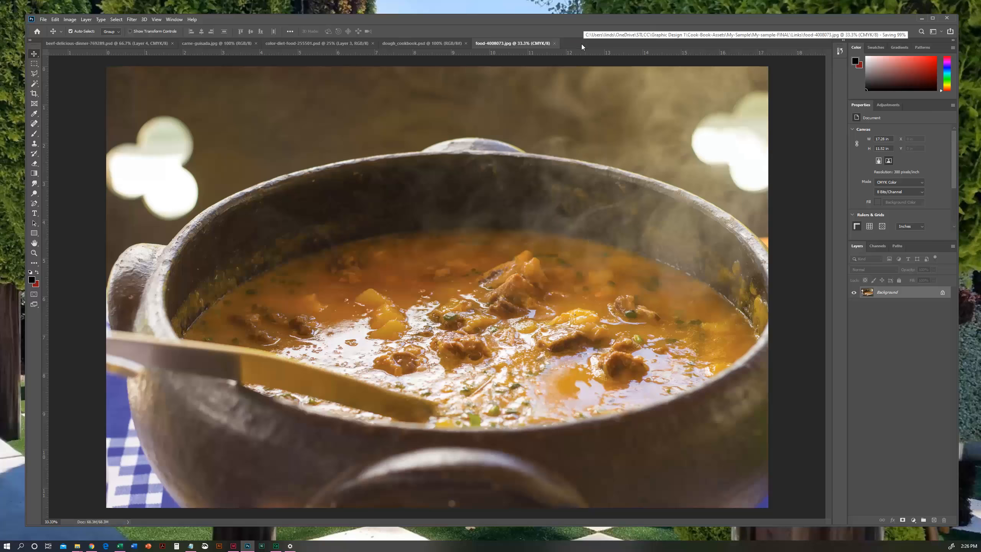
left_click(553, 43)
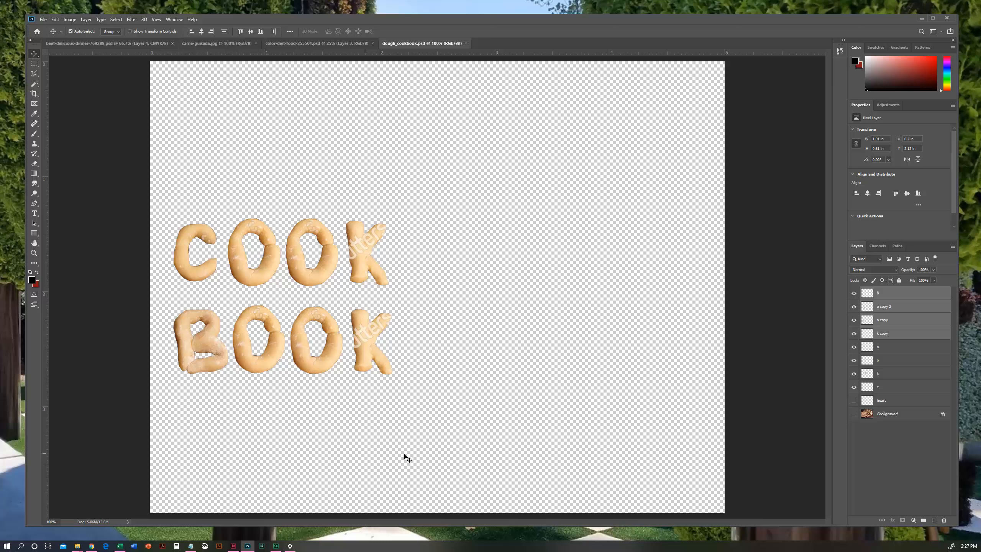
- Locate the original dough_cookbook.psd in the My-Sample folder in File Explorer and return to the open copy in Photoshop
mouse_move(78, 548)
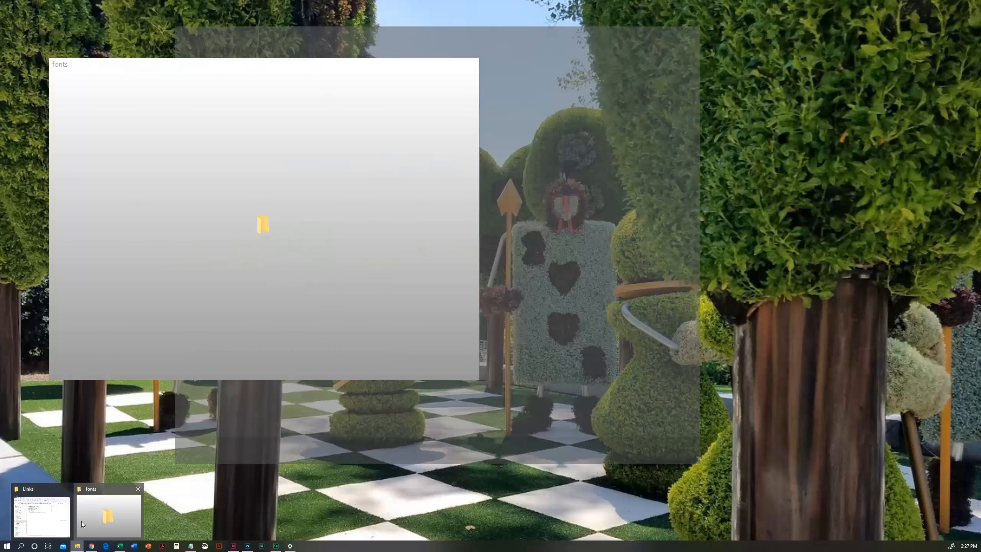
left_click(81, 521)
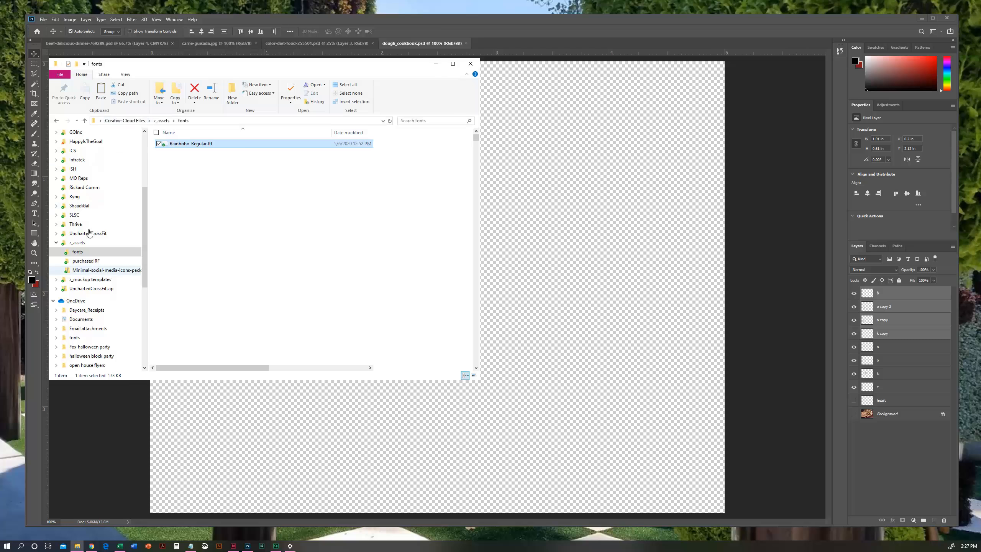
left_click_drag(144, 255, 144, 321)
left_click(83, 257)
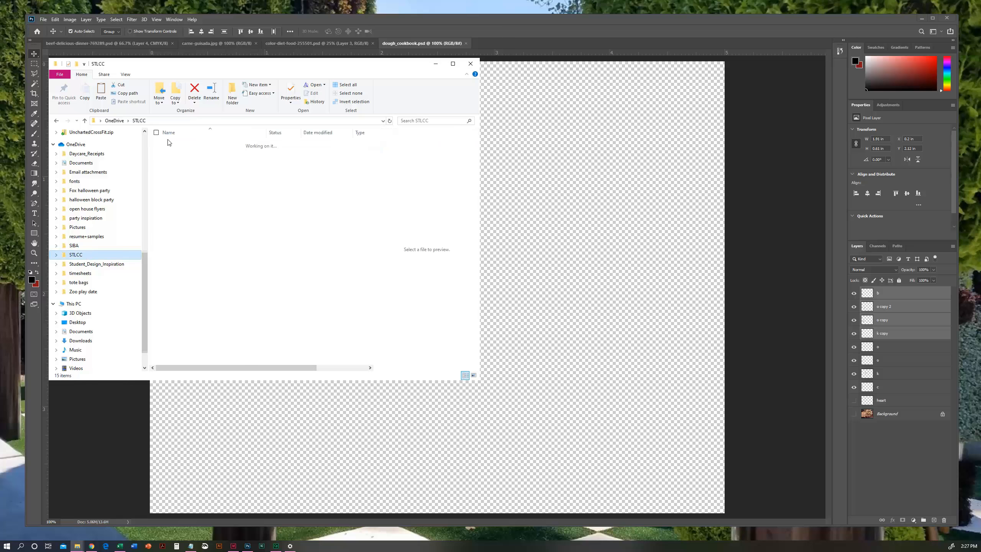
left_click(186, 161)
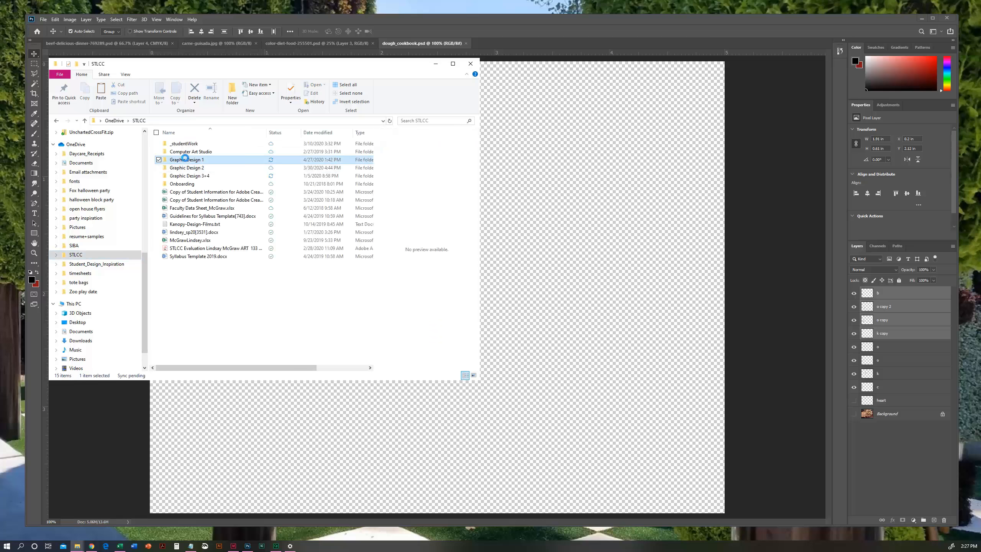
double_click(185, 159)
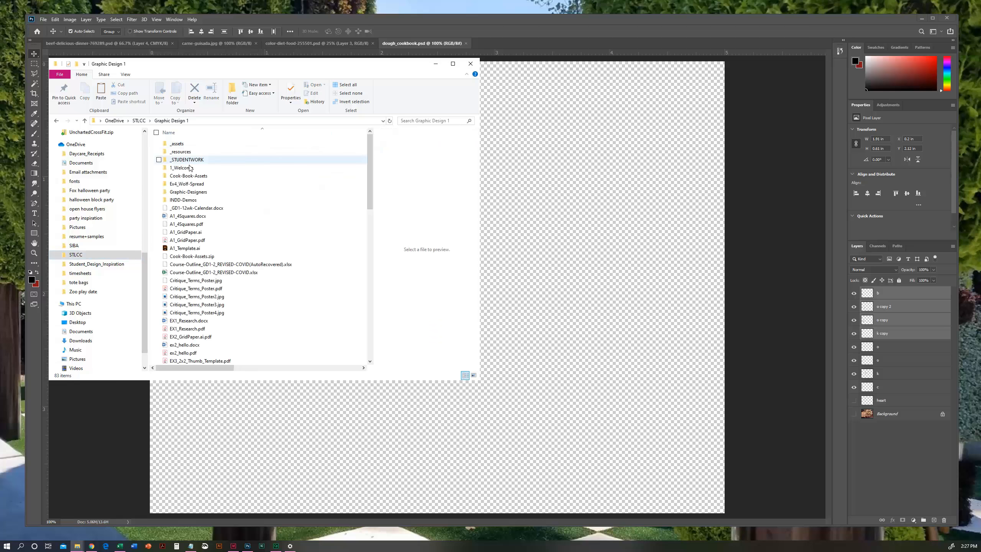
double_click(186, 158)
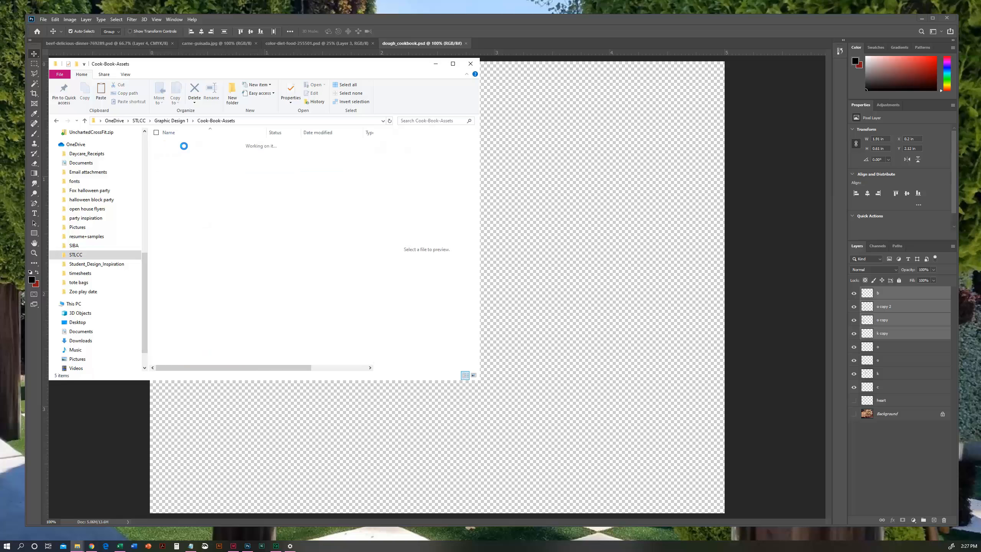
left_click(184, 153)
double_click(183, 152)
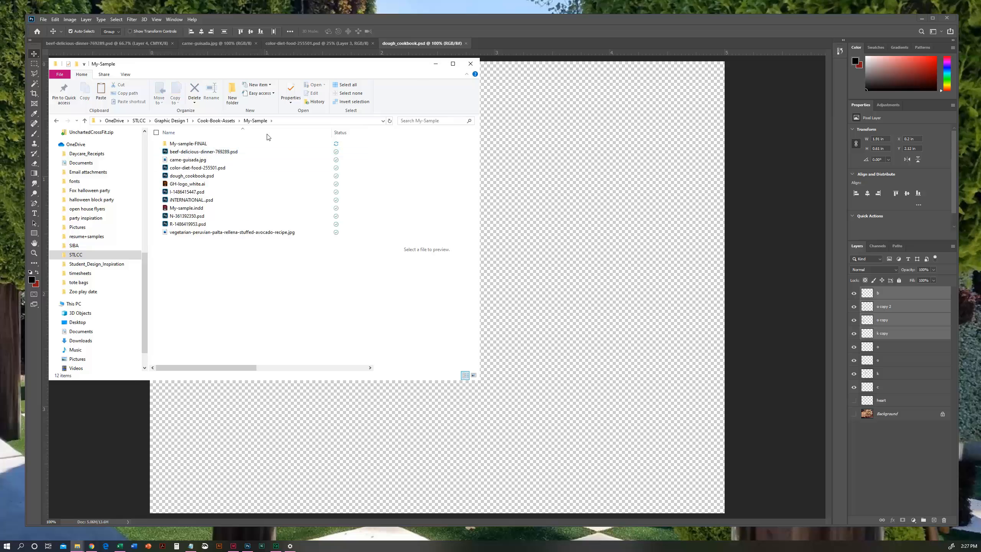
left_click(200, 176)
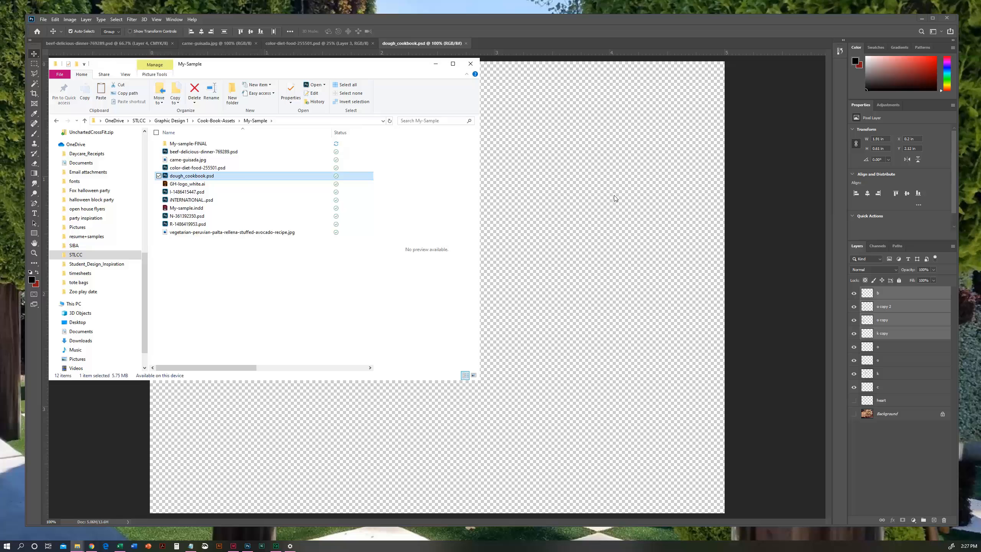
left_click(612, 205)
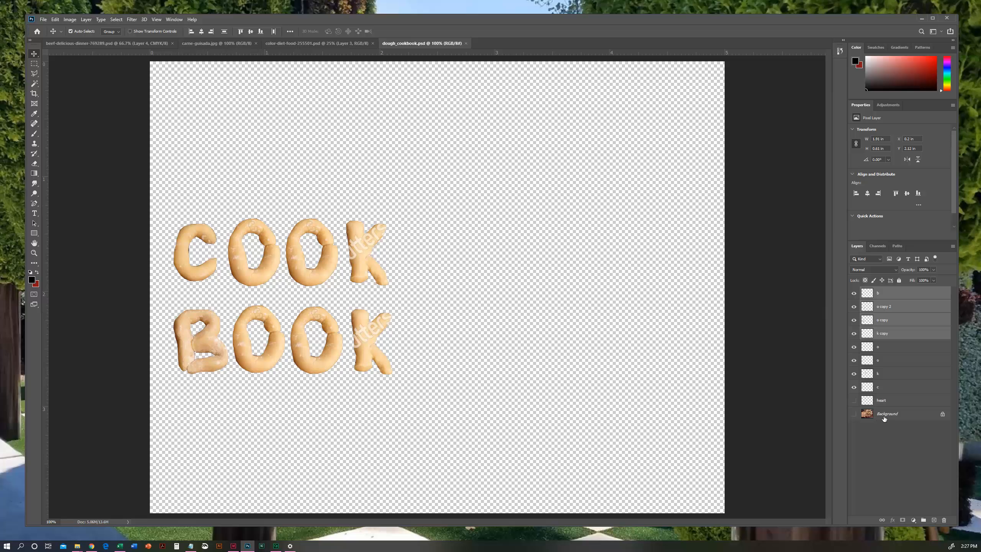
- Unlock the Background of dough_cookbook.psd into a regular layer and delete it together with the hidden heart layer
left_click(890, 401)
double_click(910, 417)
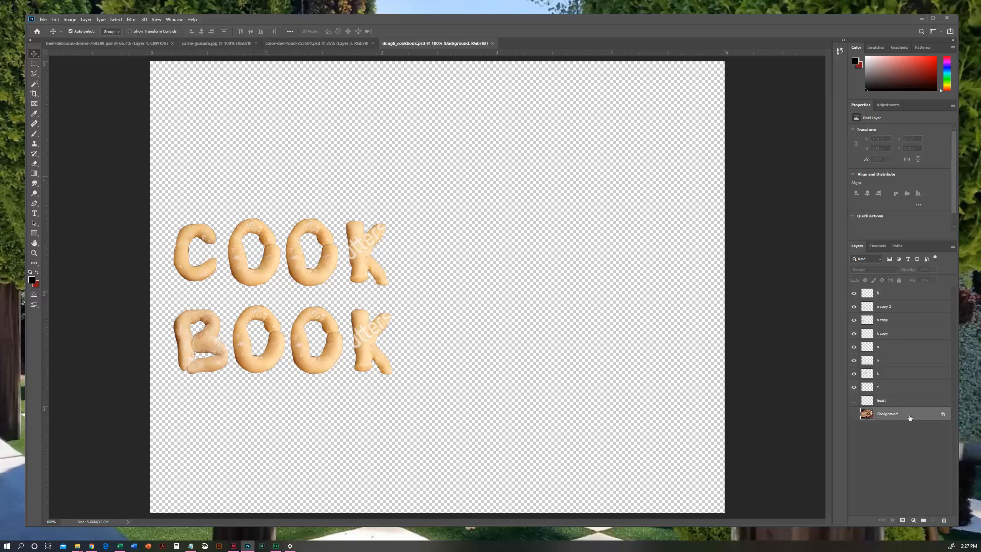
key("Return")
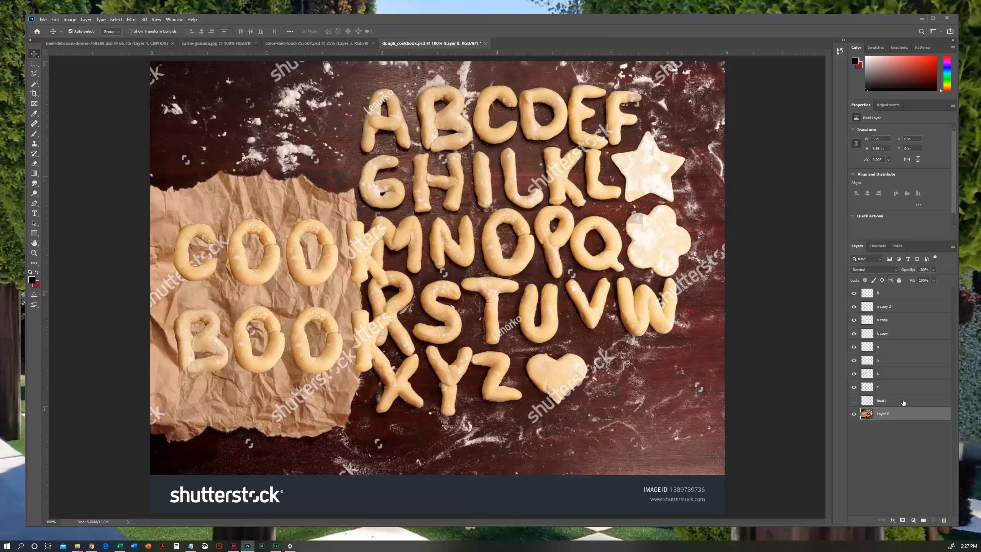
left_click(904, 404, "shift")
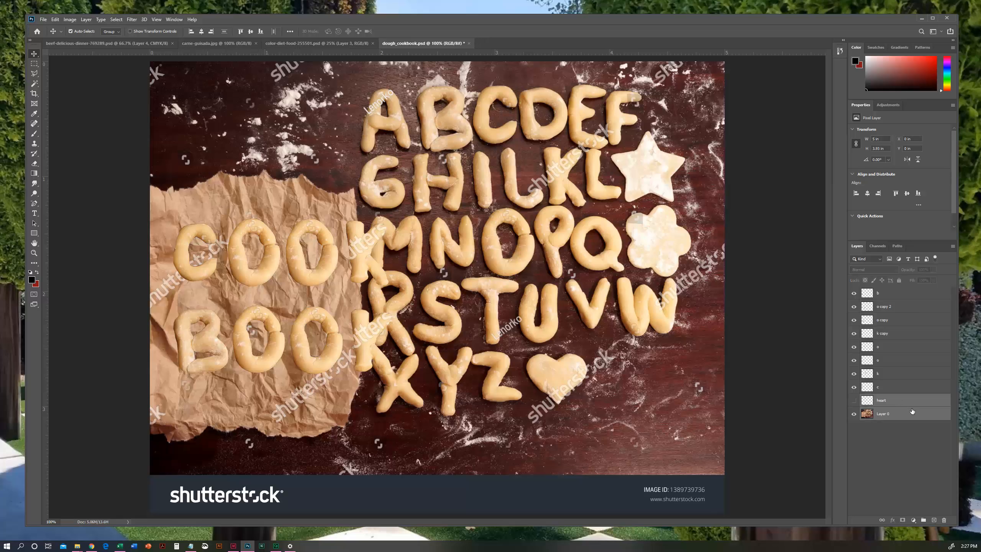
left_click(944, 520)
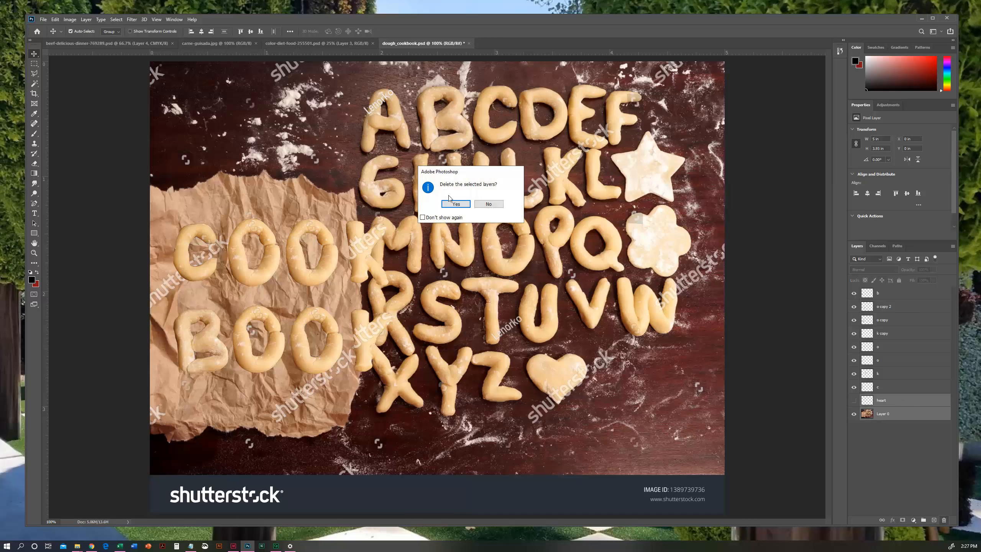
left_click(454, 206)
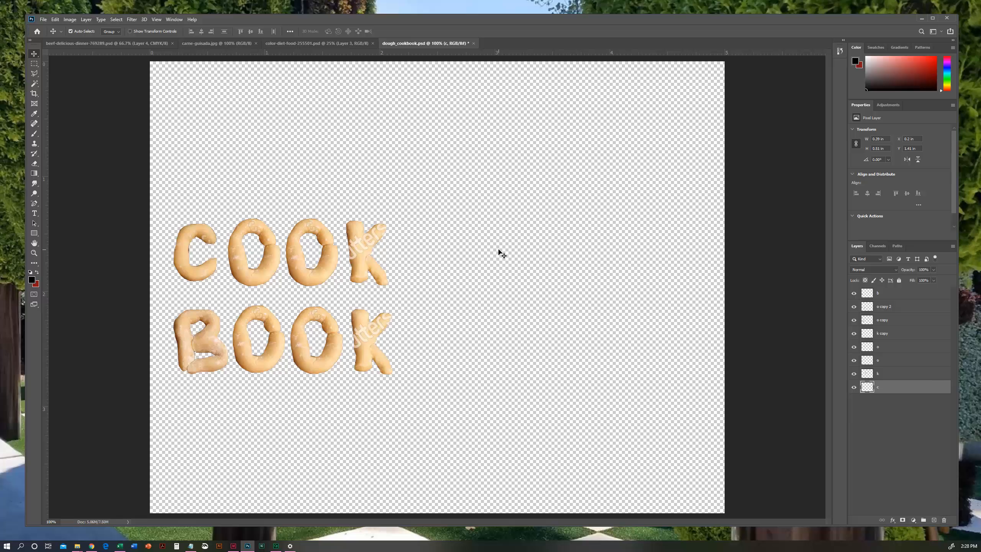
- Save dough_cookbook.psd, convert it to CMYK Color with its layers merged, then save and close it
key("ctrl+s")
left_click(70, 19)
mouse_move(132, 29)
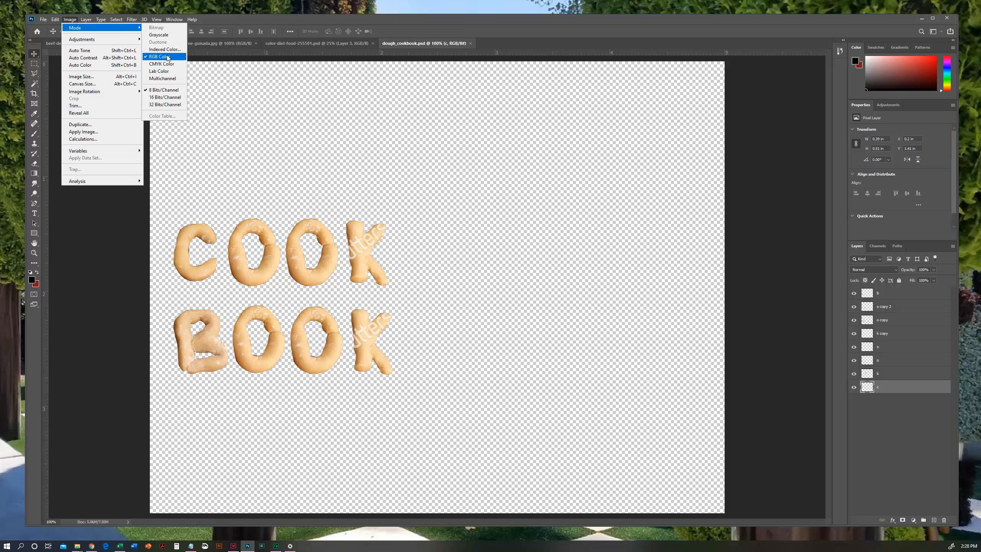
left_click(161, 64)
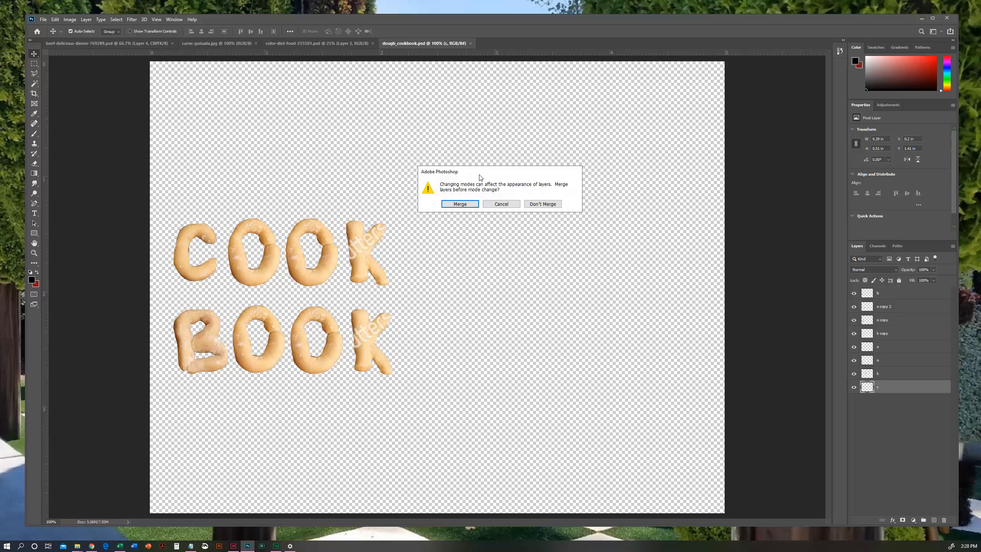
left_click(460, 204)
left_click(483, 216)
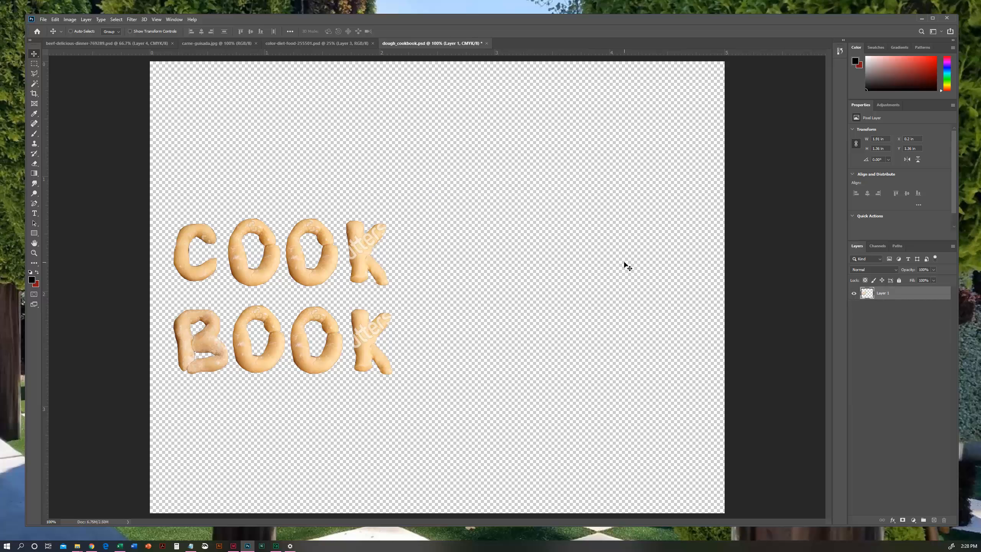
key("ctrl+s")
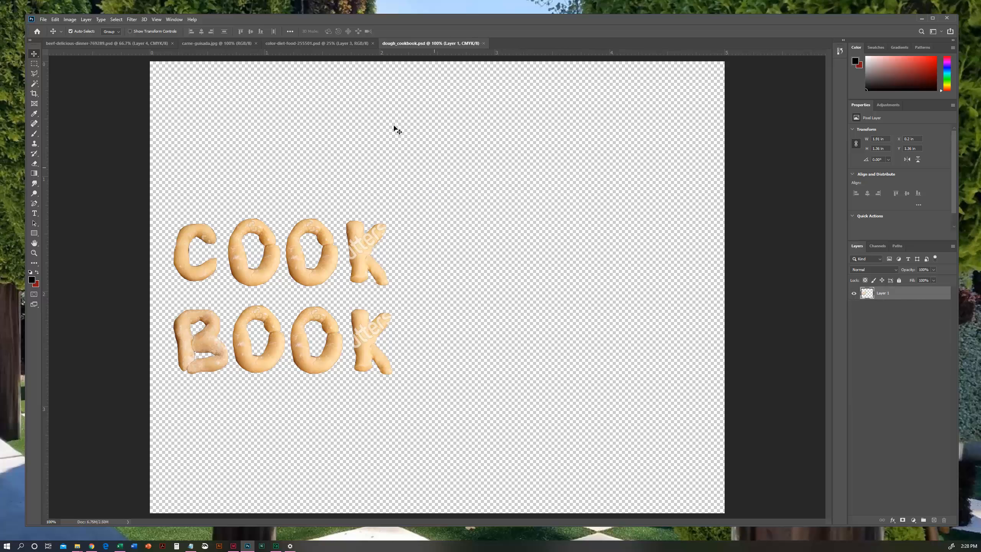
left_click(484, 43)
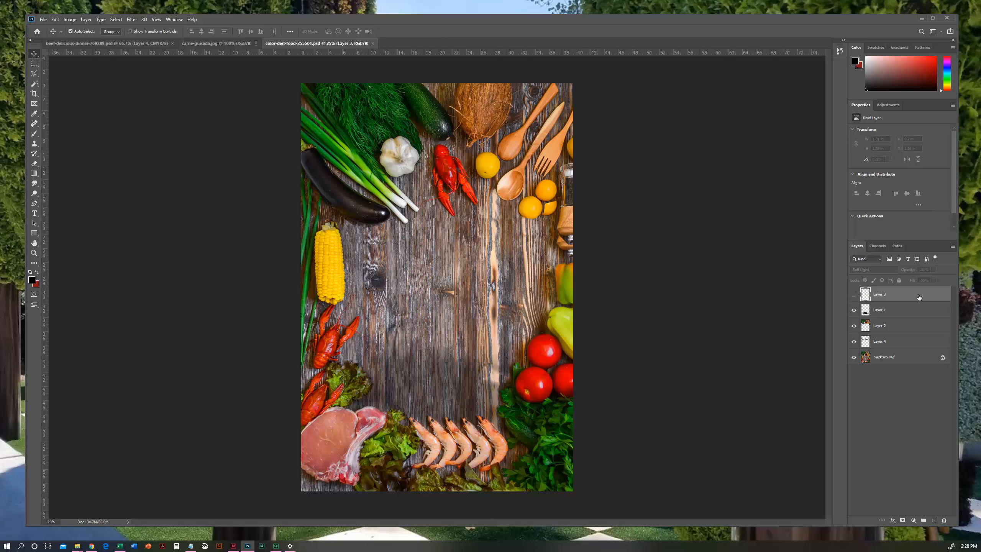
- Delete the hidden Layer 3 from color-diet-food-255501.psd and check what the remaining layers contribute by toggling their visibility
left_click(944, 519)
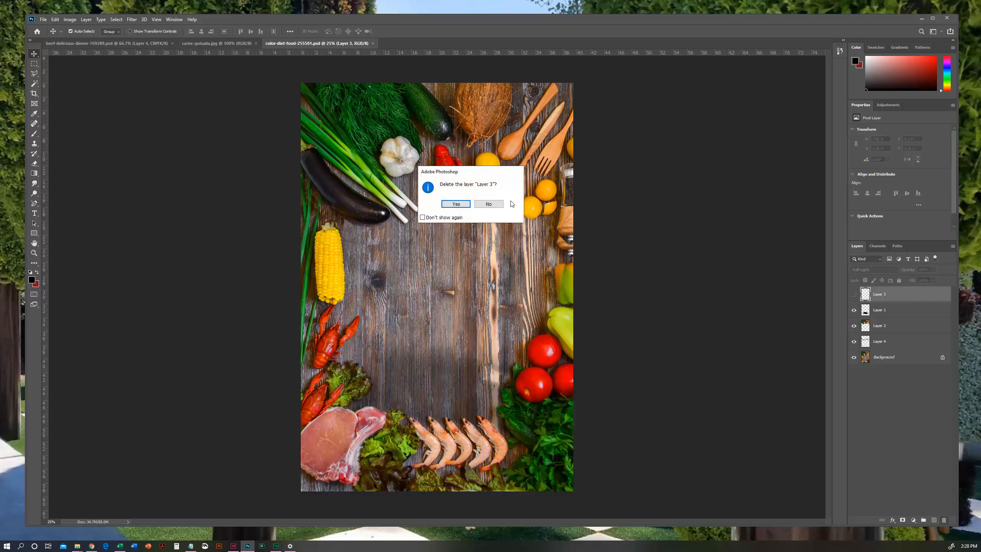
left_click(456, 204)
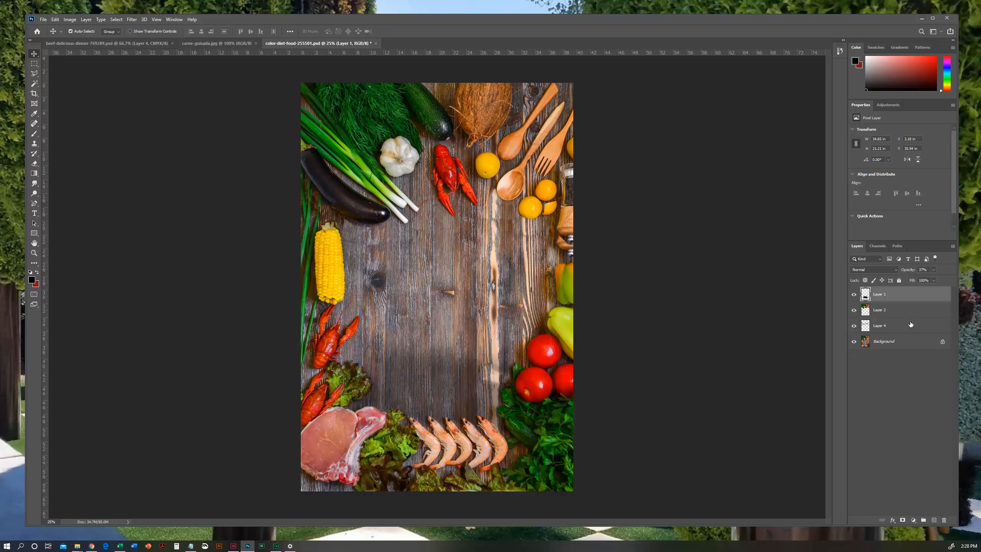
left_click_drag(854, 294, 853, 329)
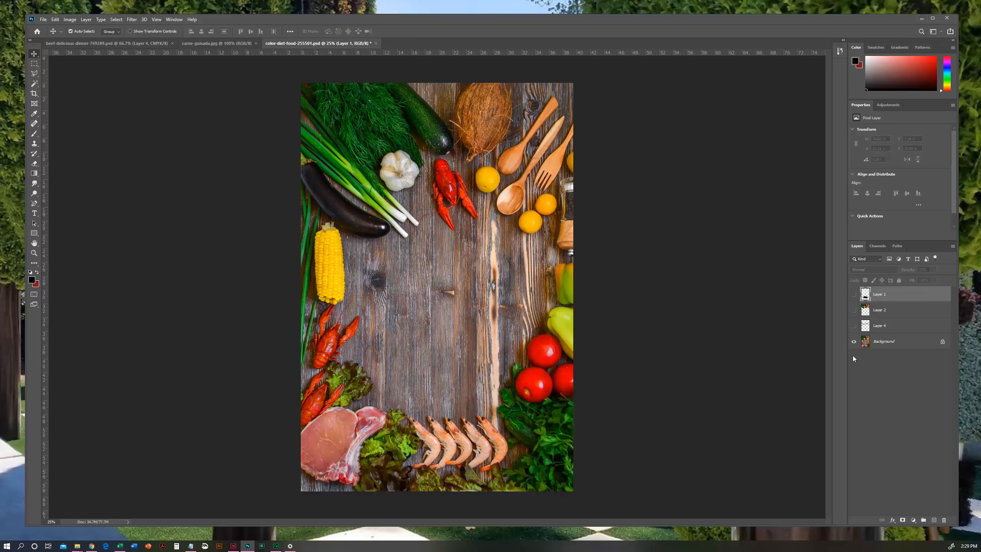
left_click(853, 327)
left_click(854, 310)
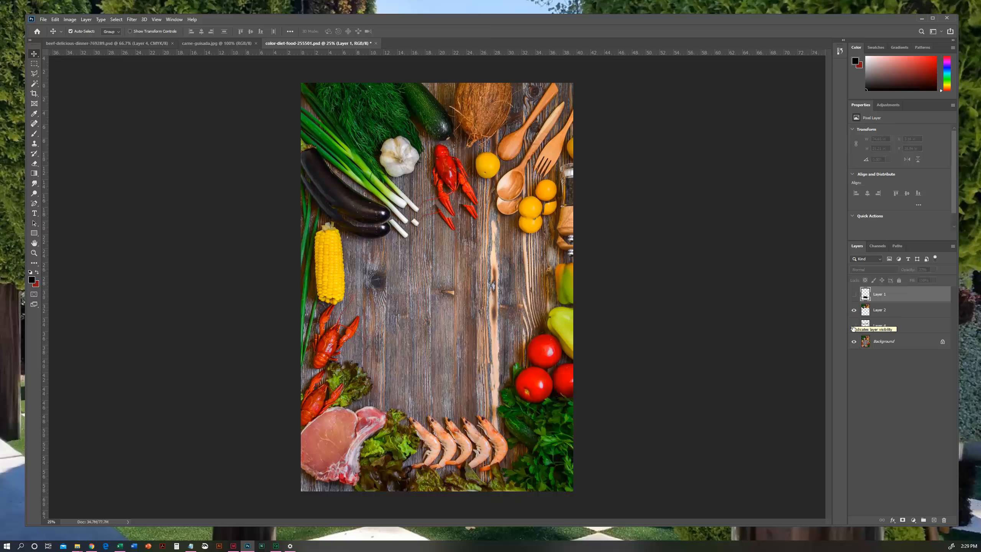
left_click(854, 343)
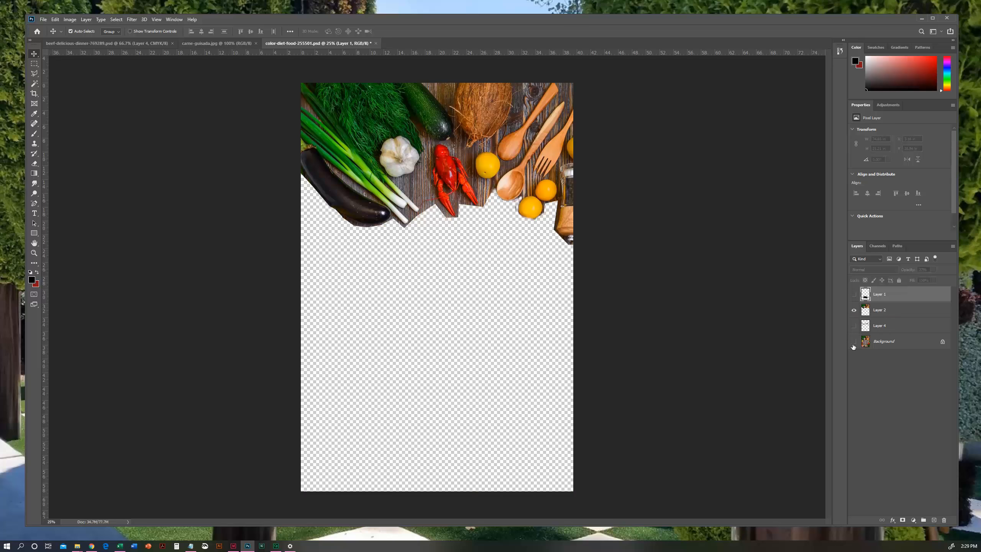
left_click(853, 327)
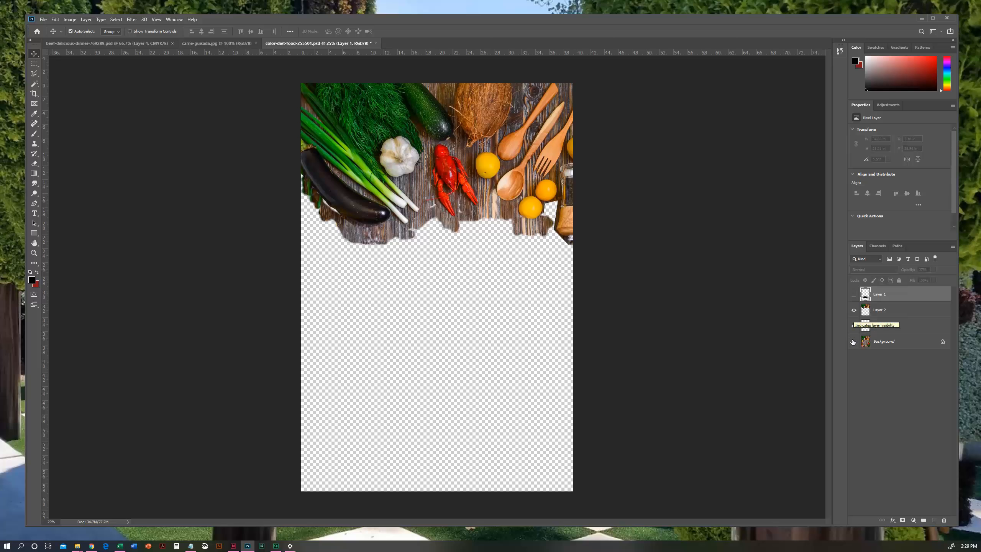
left_click(853, 341)
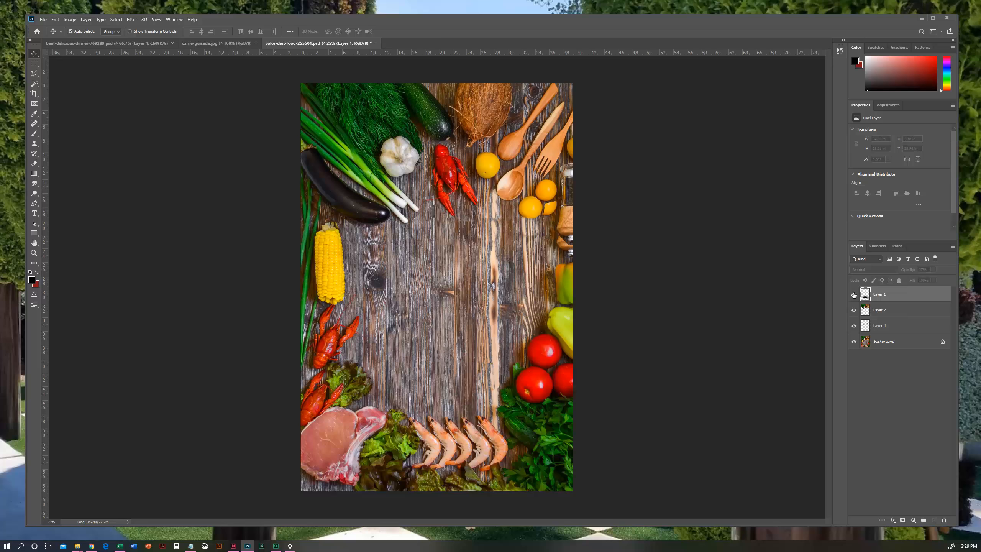
left_click(853, 294)
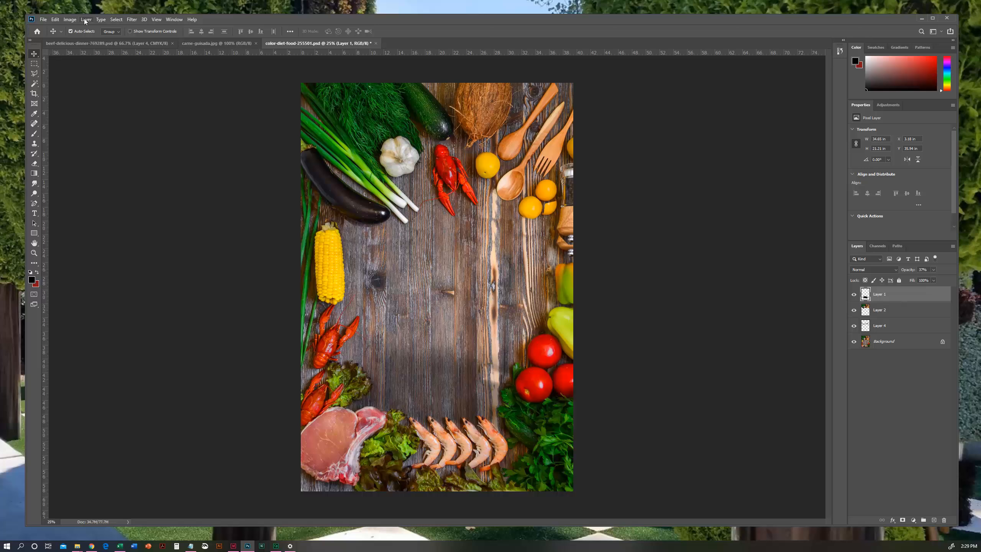
- Convert color-diet-food-255501.psd to CMYK Color with the image flattened, then save and close it
left_click(69, 19)
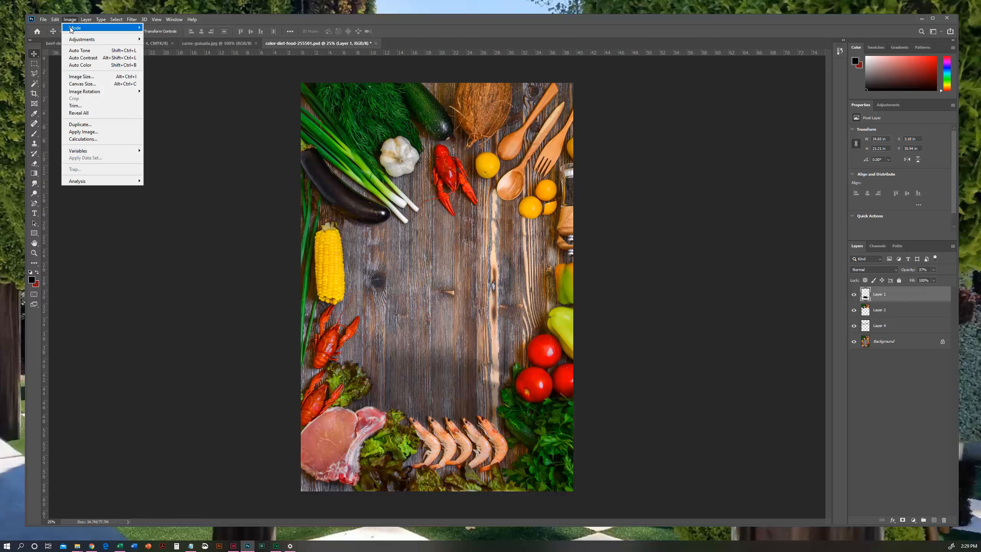
mouse_move(103, 30)
left_click(168, 64)
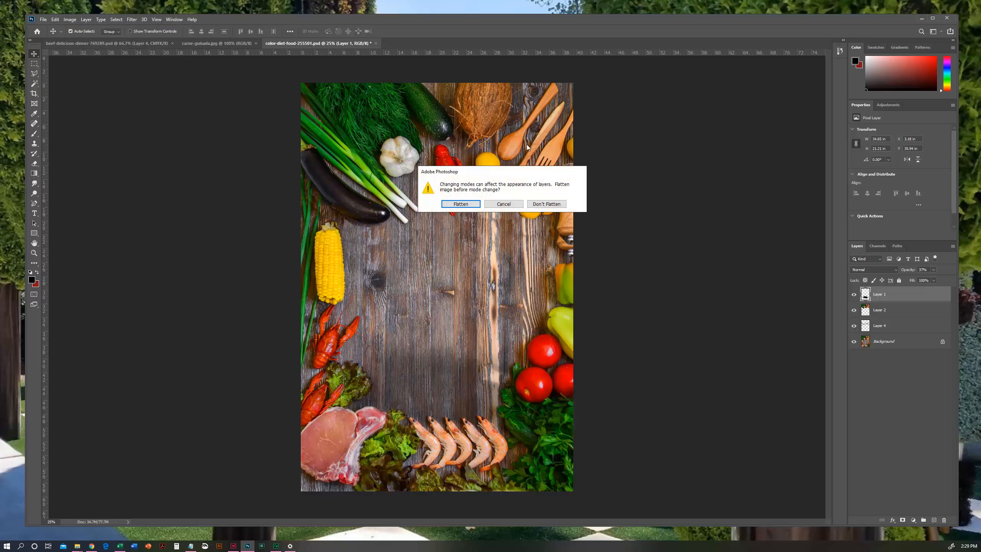
left_click(457, 204)
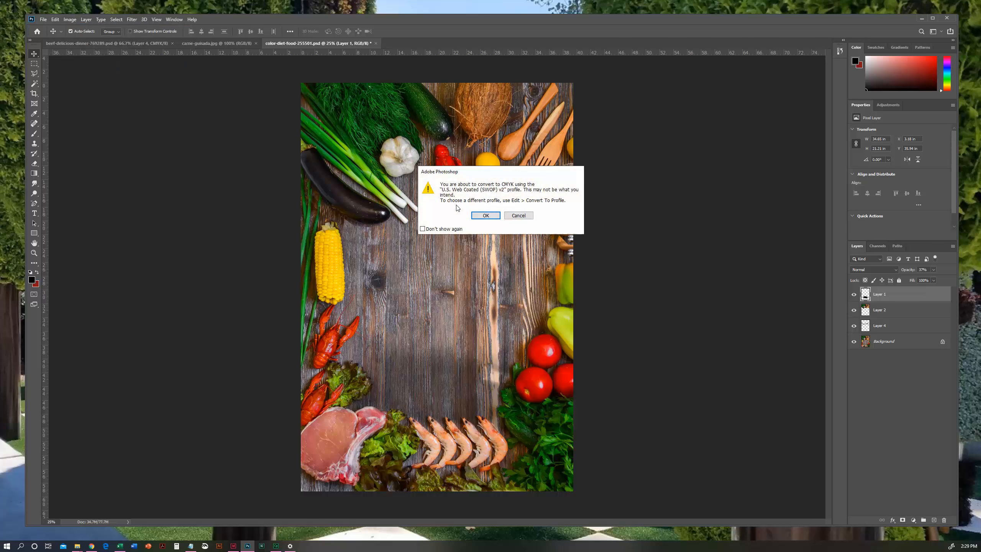
left_click(492, 215)
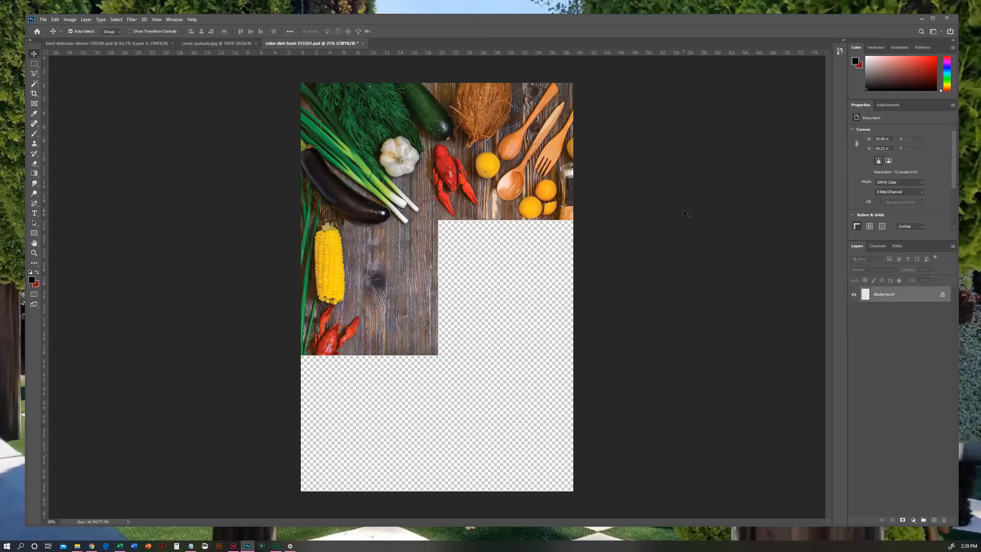
key("ctrl+s")
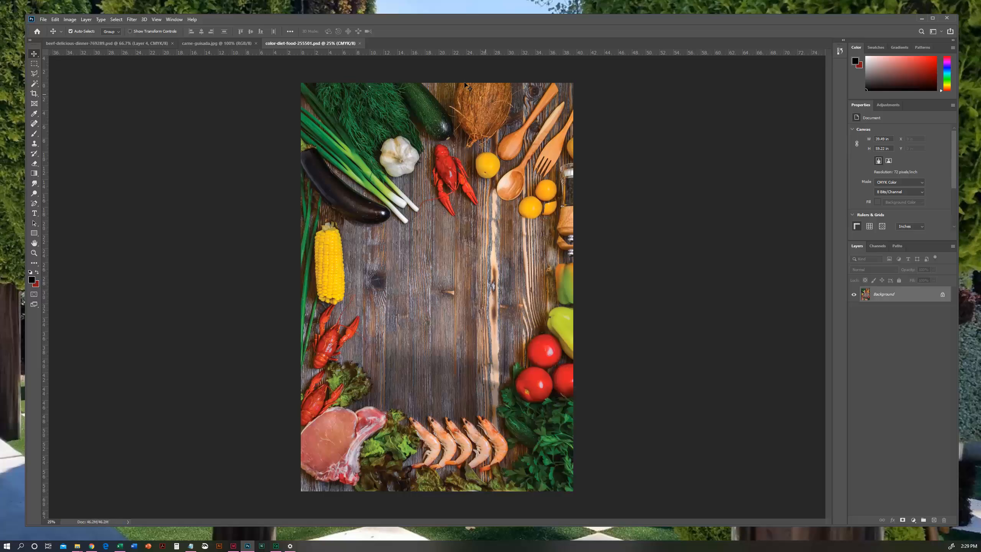
left_click(361, 43)
- Convert carne-guisada.jpg to CMYK Color and close it, saving the changes with the offered JPEG options
left_click(70, 19)
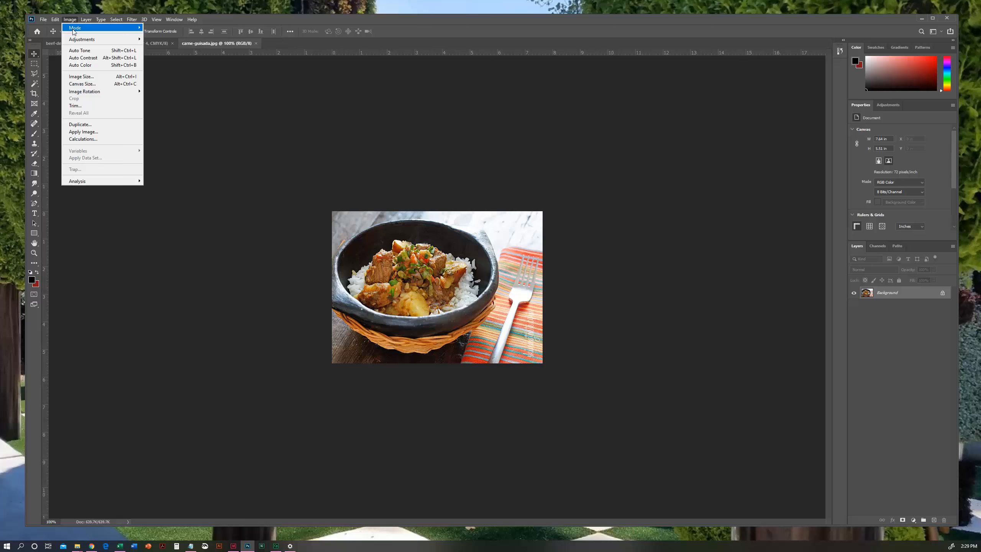
mouse_move(82, 29)
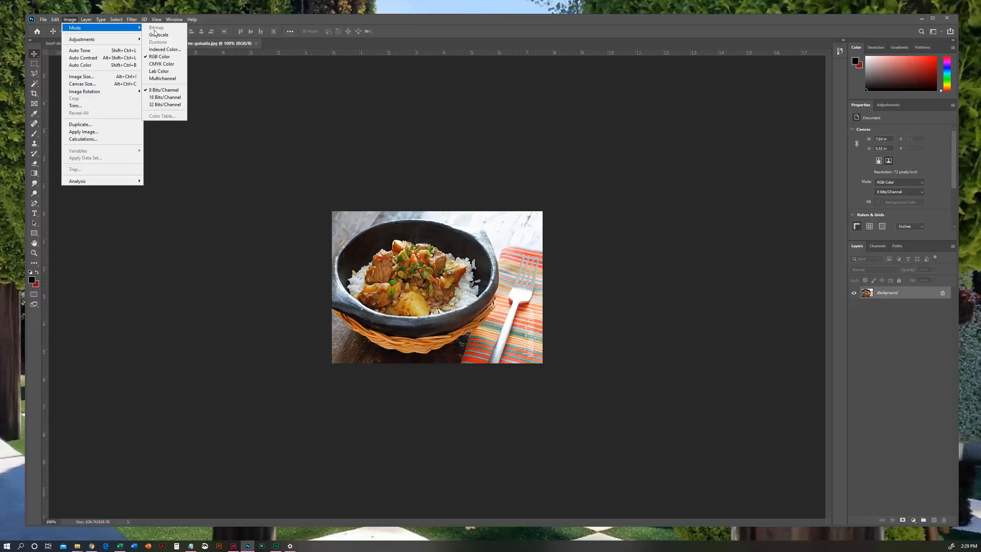
left_click(162, 63)
left_click(485, 216)
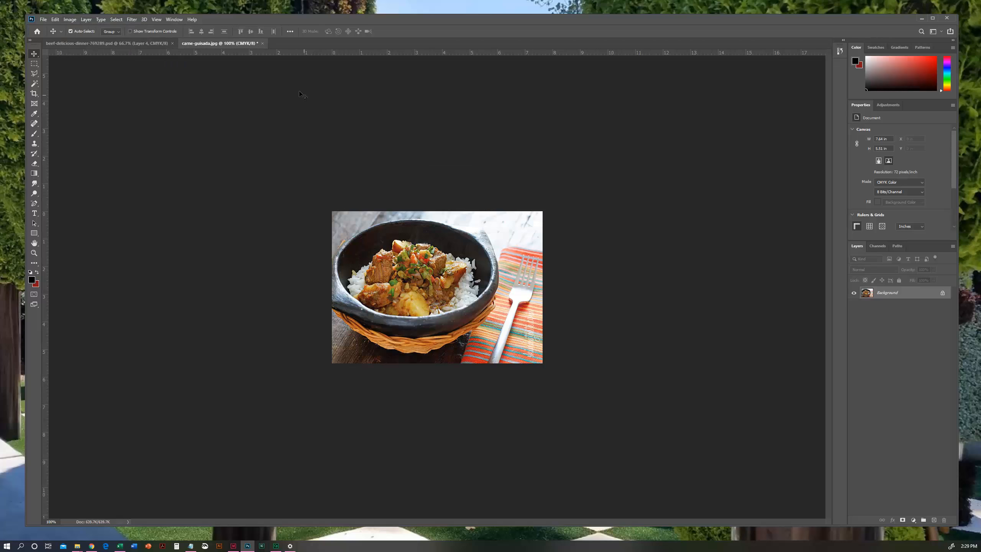
key("ctrl+w")
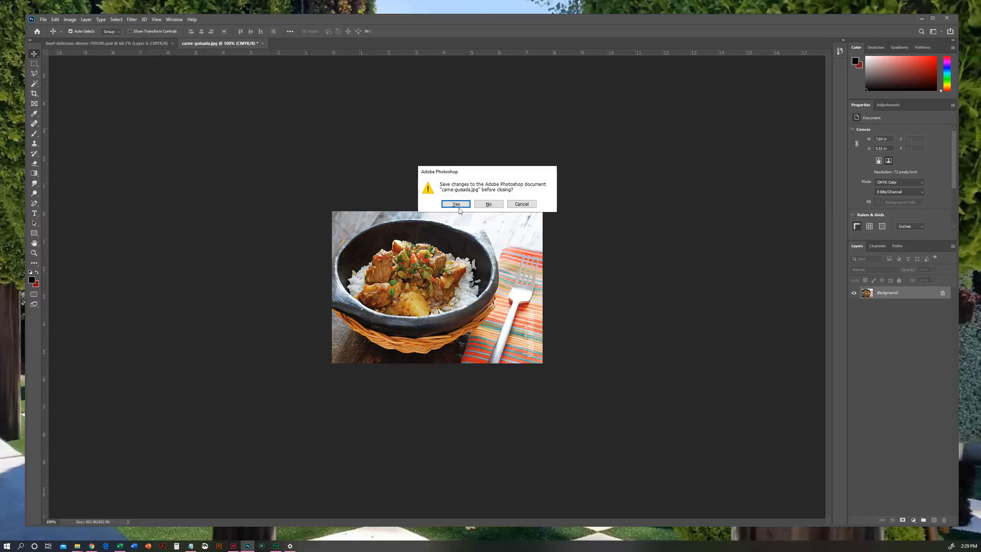
left_click(458, 204)
left_click(534, 231)
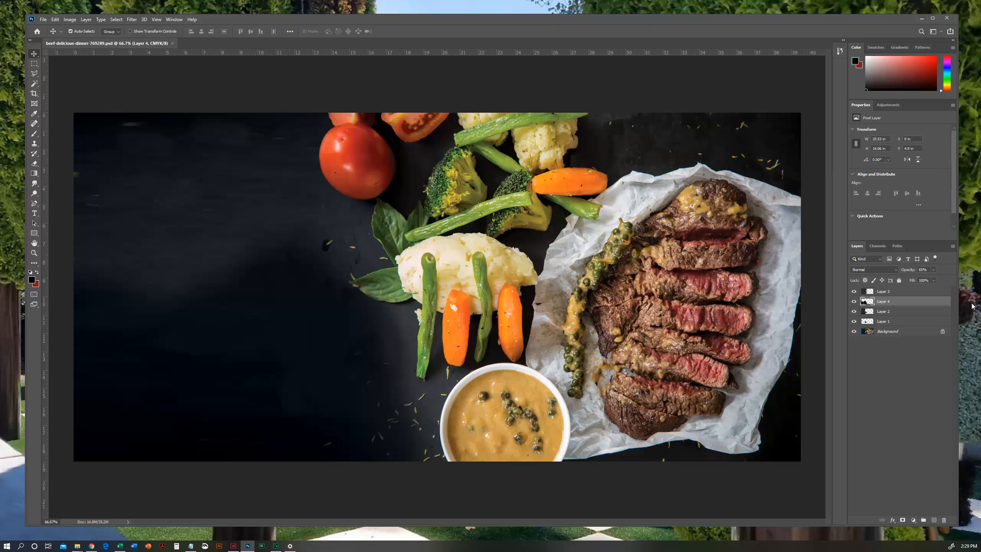
- Examine what each layer above the Background of beef-delicious-dinner-769289.psd contributes by hiding and showing them
left_click(854, 301)
left_click(854, 311)
left_click(853, 322)
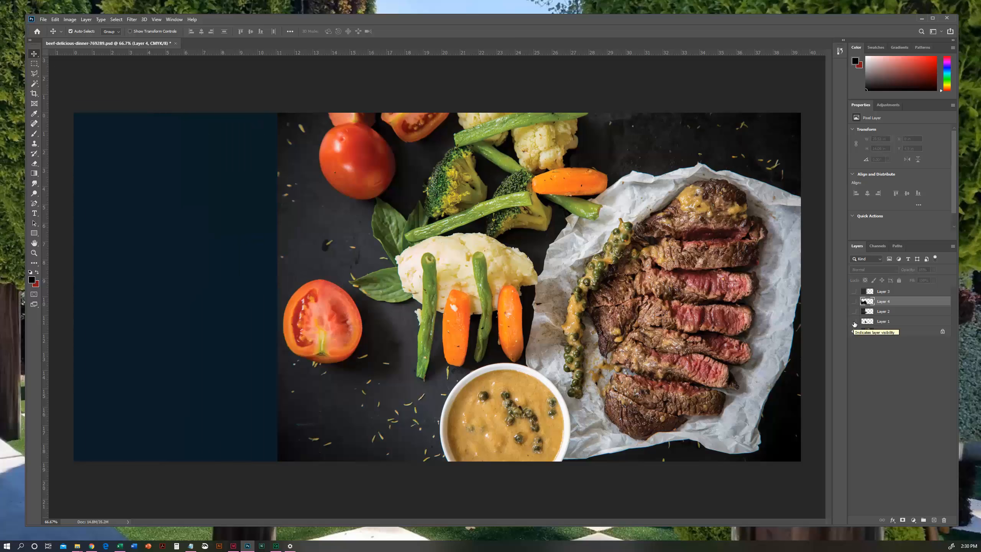
left_click(853, 321)
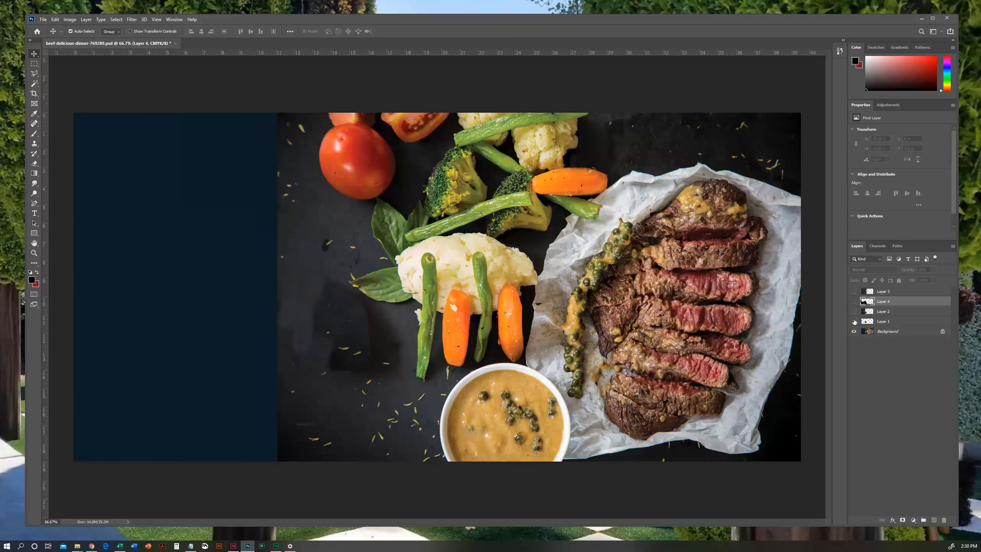
left_click(854, 322)
left_click(853, 321)
left_click(853, 302)
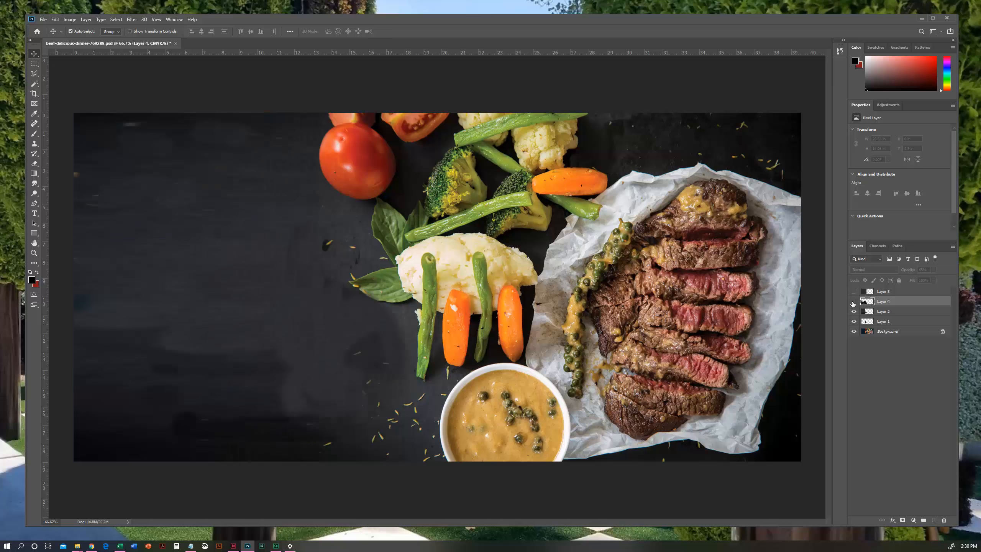
left_click(853, 302)
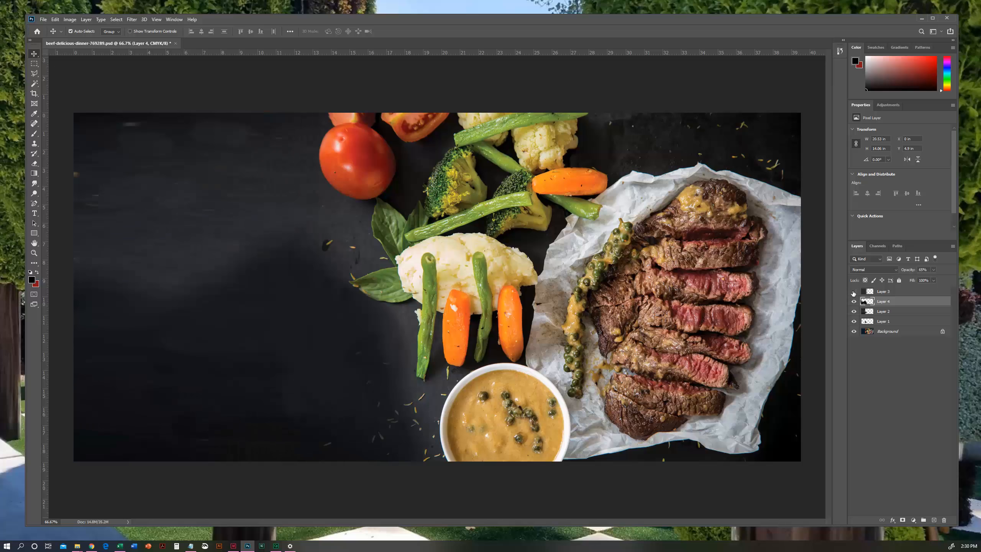
left_click(854, 291)
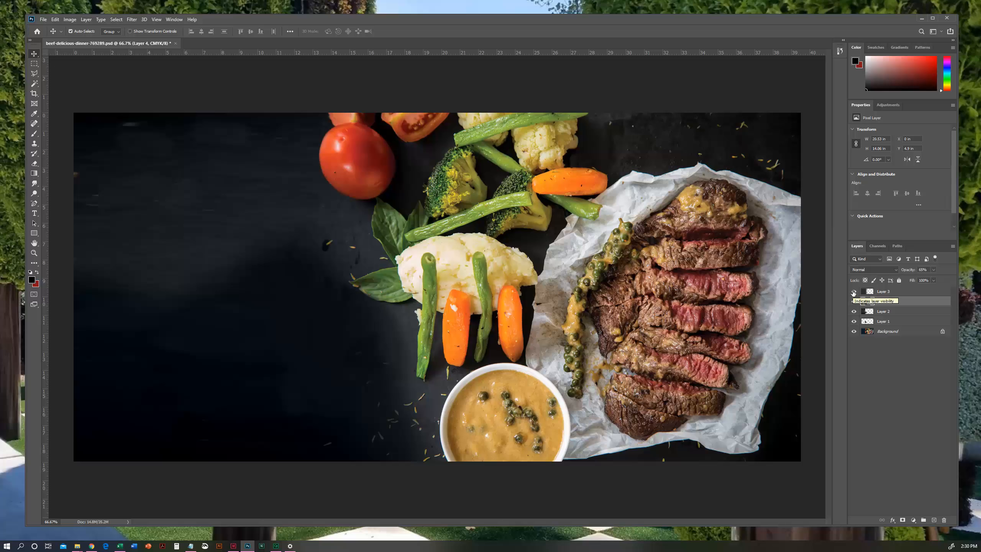
- Flatten all layers of beef-delicious-dinner-769289.psd into a single Background, then save and close the file
left_click(908, 293)
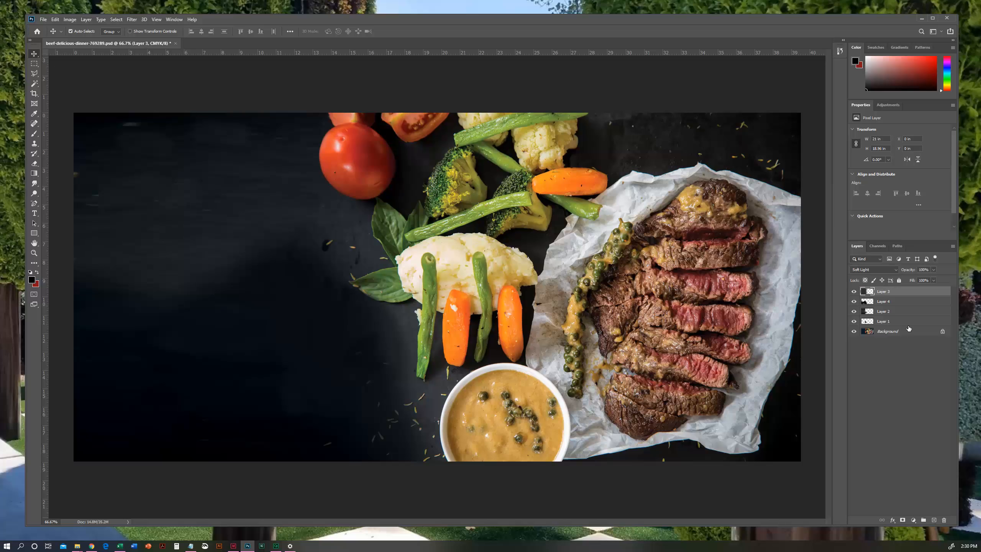
left_click(909, 332, "shift")
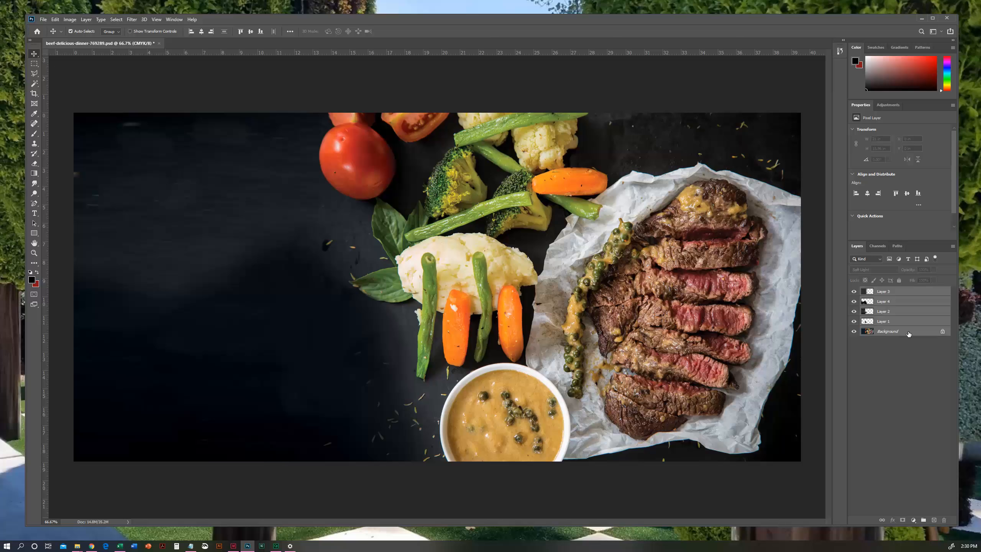
left_click(909, 296)
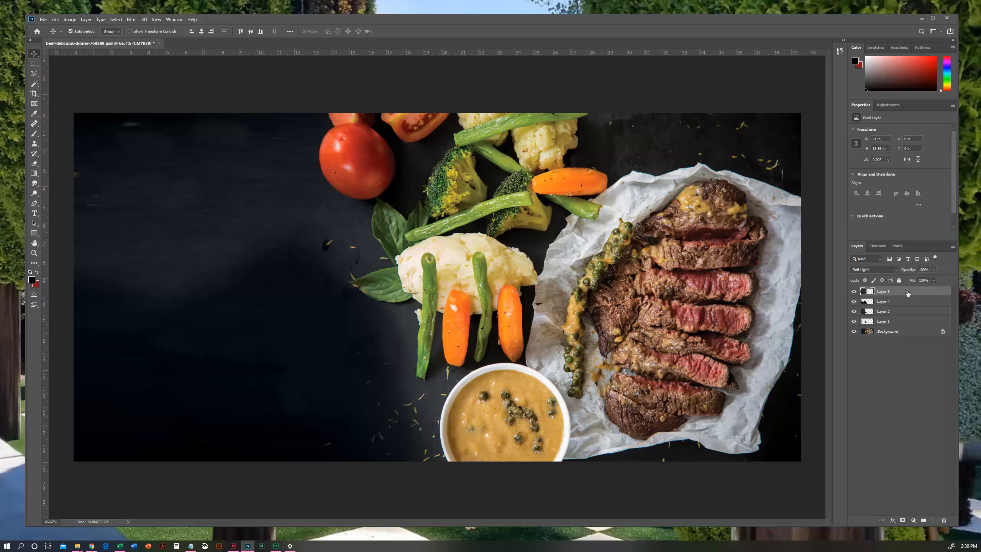
left_click(908, 333, "shift")
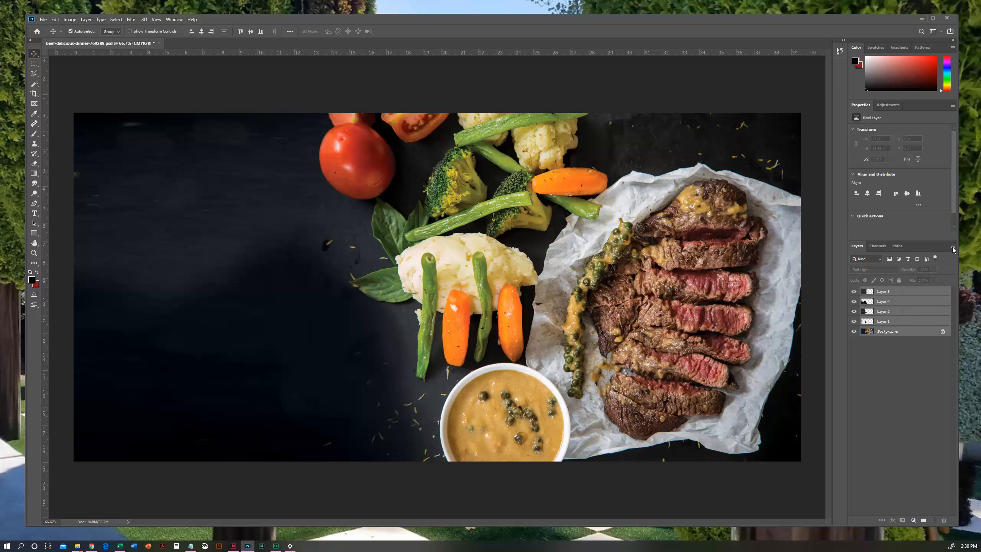
right_click(924, 294)
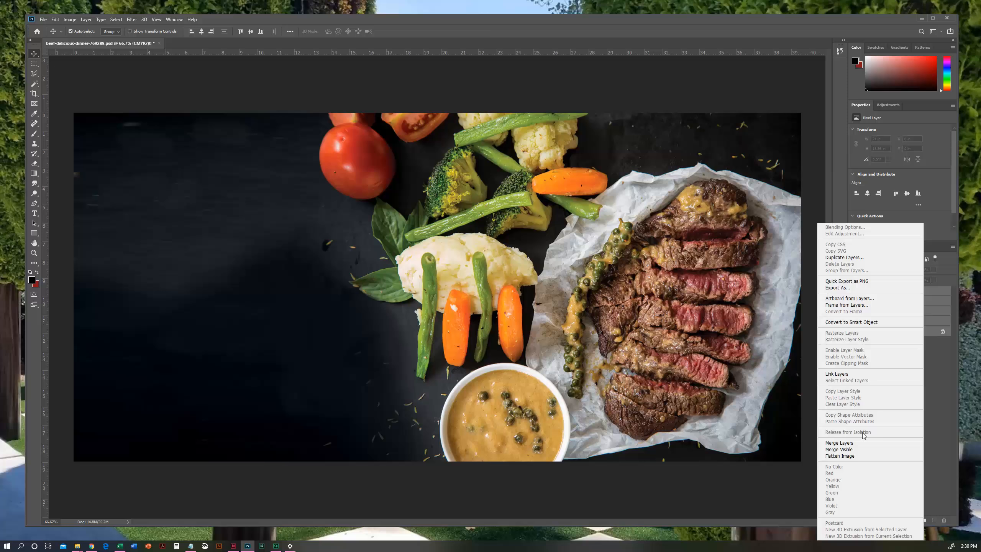
left_click(847, 456)
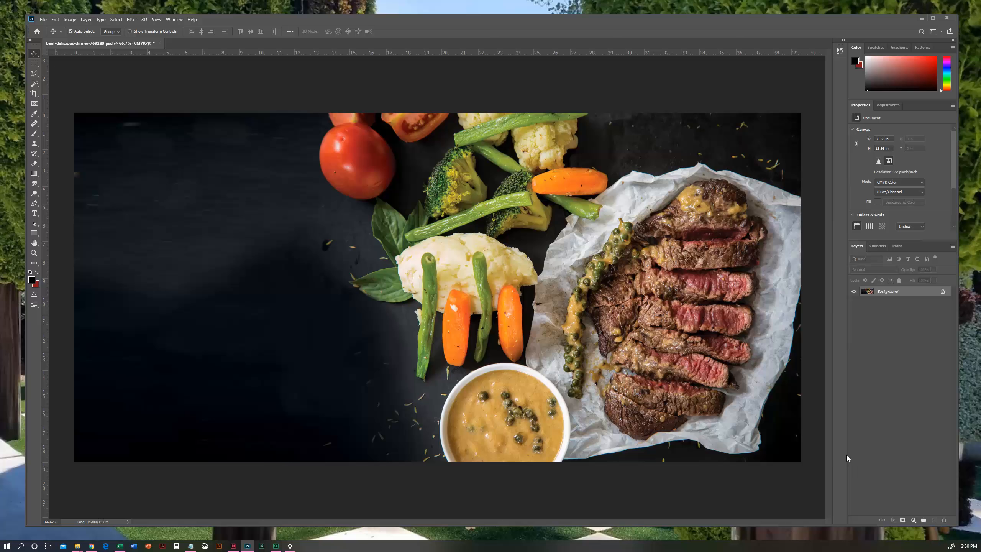
key("ctrl+s")
left_click(157, 43)
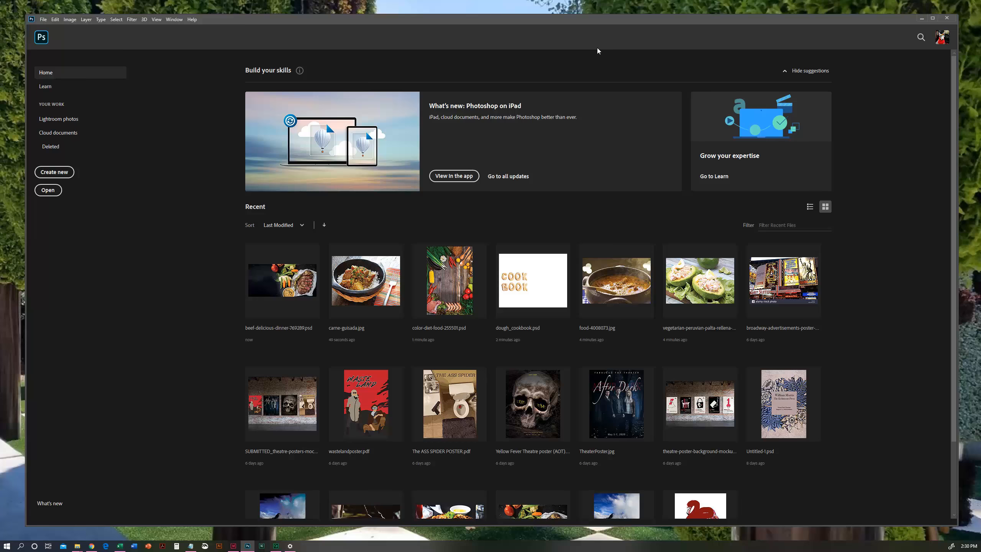
- Minimize Photoshop and switch to InDesign
left_click(923, 19)
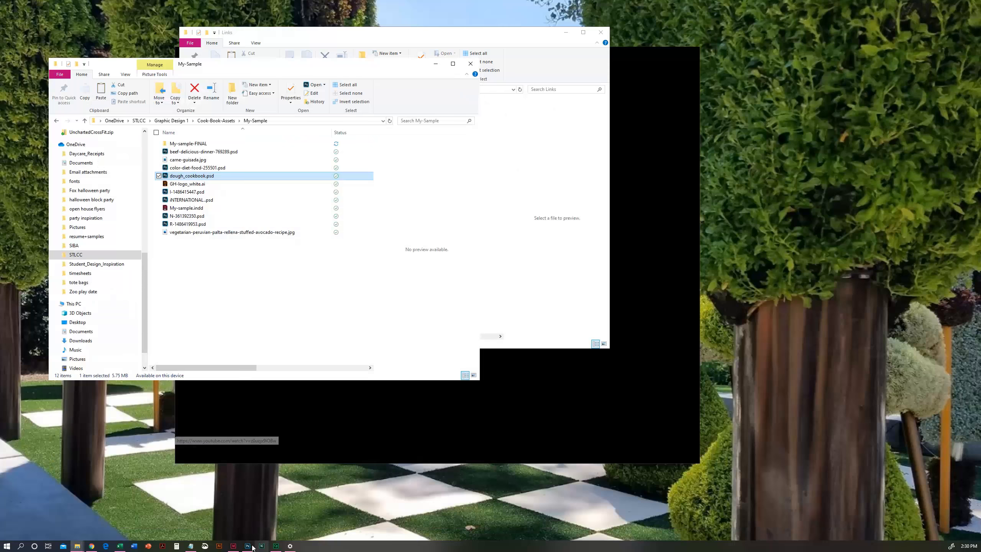
left_click(234, 547)
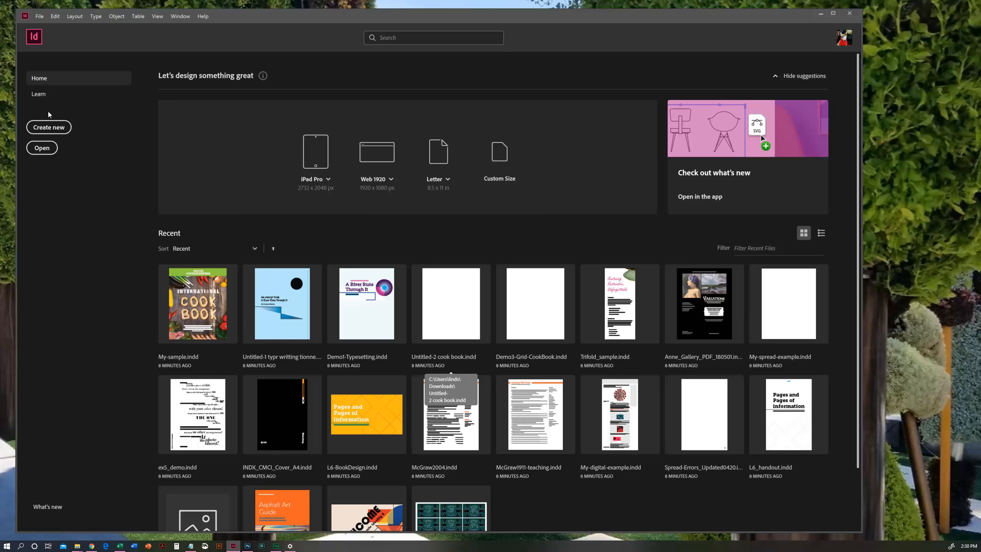
left_click(45, 148)
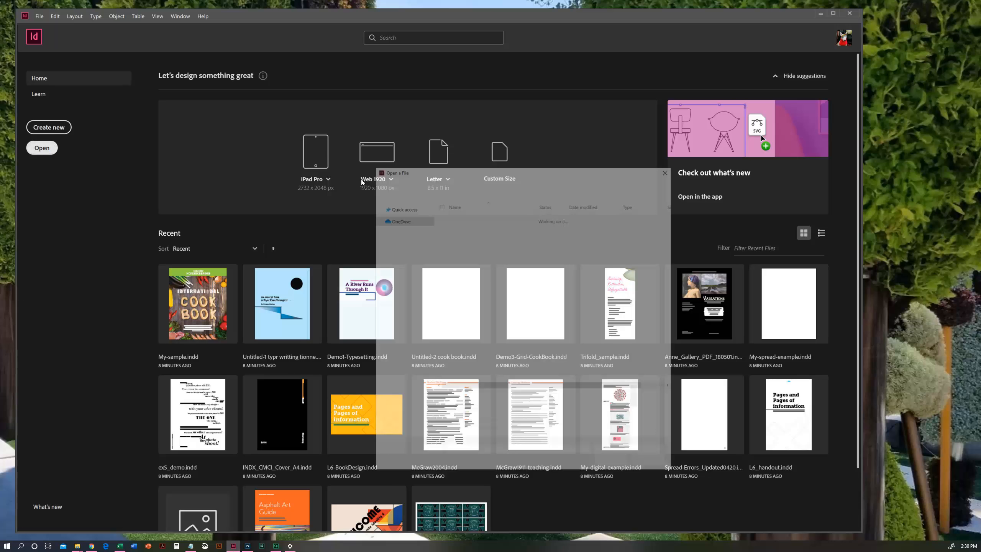
double_click(475, 217)
left_click(474, 230)
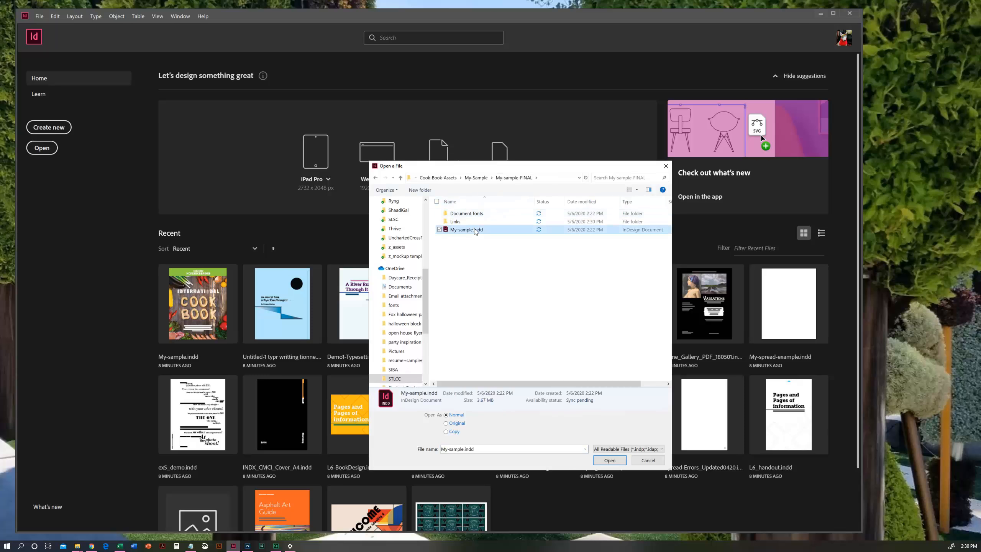
left_click(646, 461)
- In File Explorer, rename My-sample.indd inside the My-sample-FINAL folder as My-sample-FINAL.indd
mouse_move(78, 546)
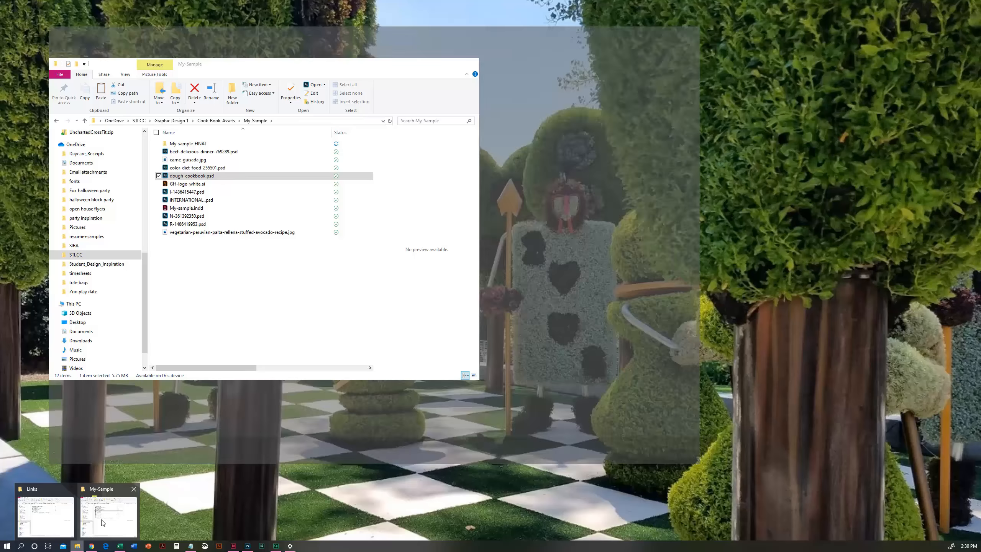
left_click(103, 516)
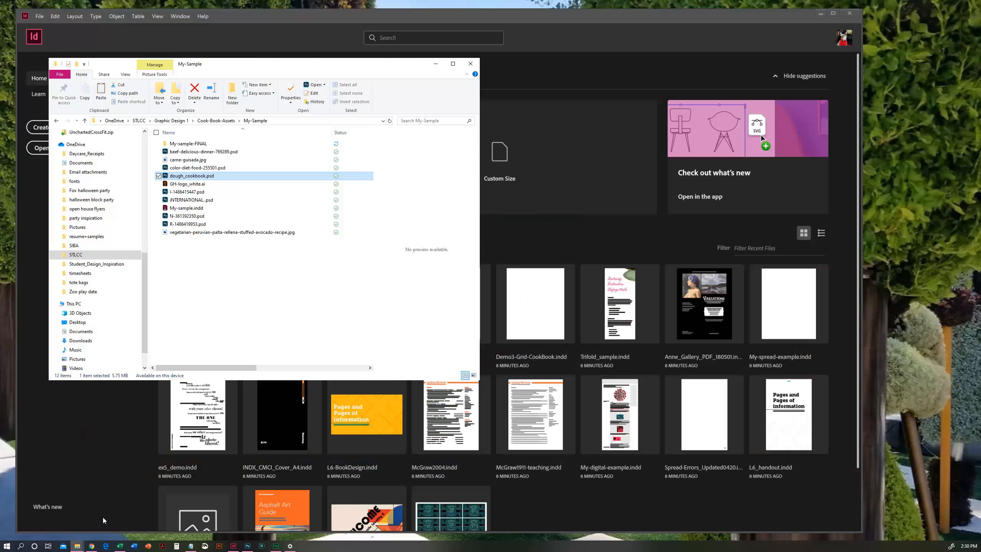
left_click(193, 146)
double_click(193, 145)
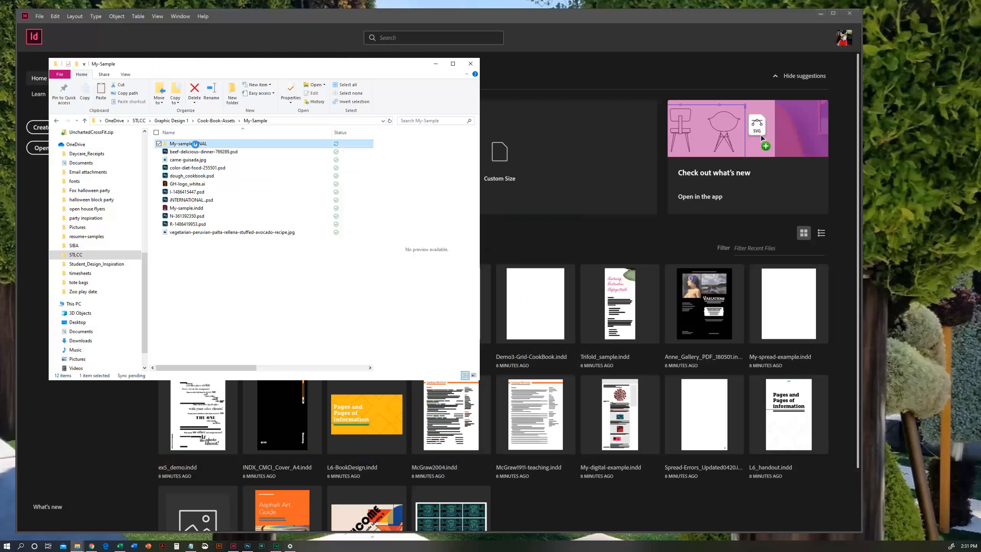
left_click(193, 162)
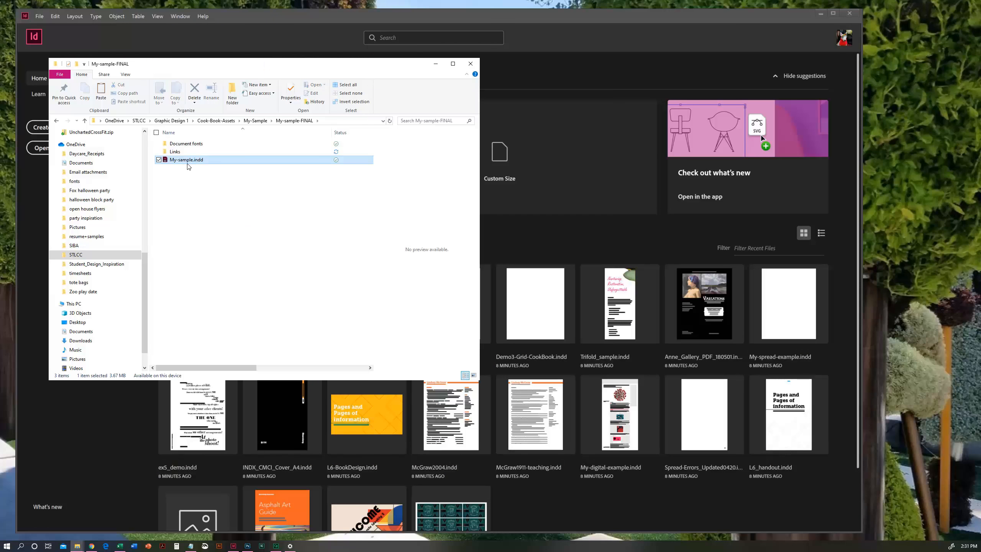
left_click(208, 91)
key("Right")
type("-FINAL")
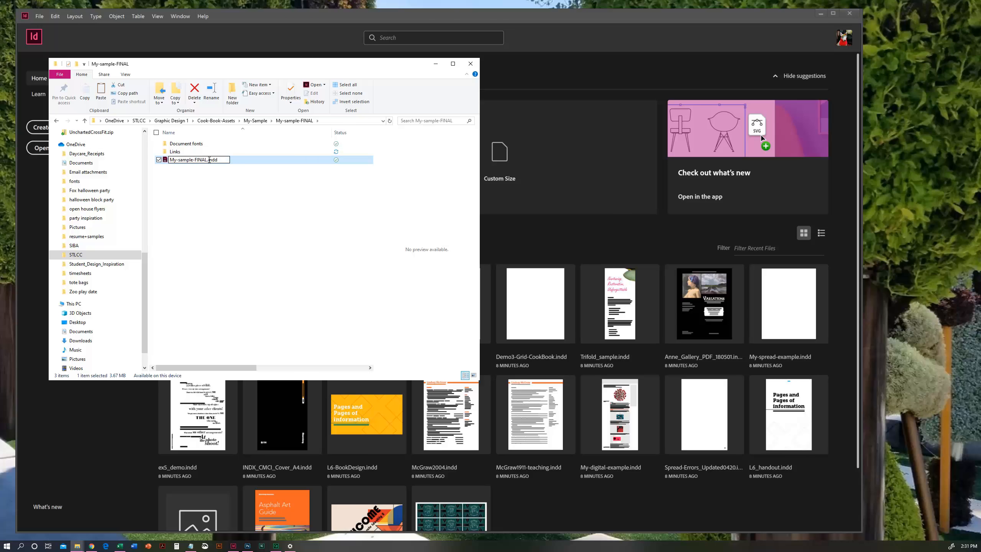
key("Return")
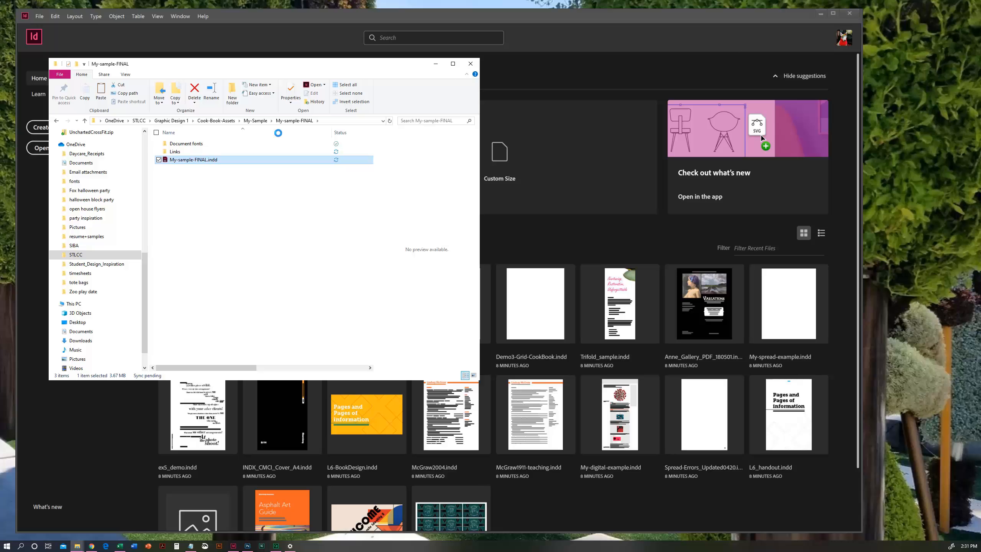
- Switch back to InDesign, open My-sample-FINAL.indd from the My-sample-FINAL folder and update its modified links
left_click(111, 406)
left_click(42, 148)
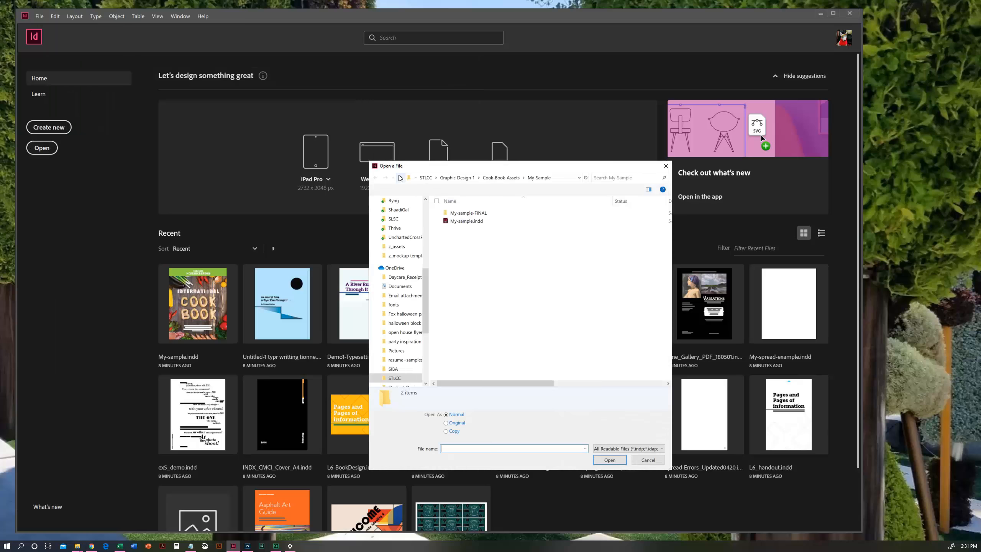
left_click(465, 215)
double_click(466, 215)
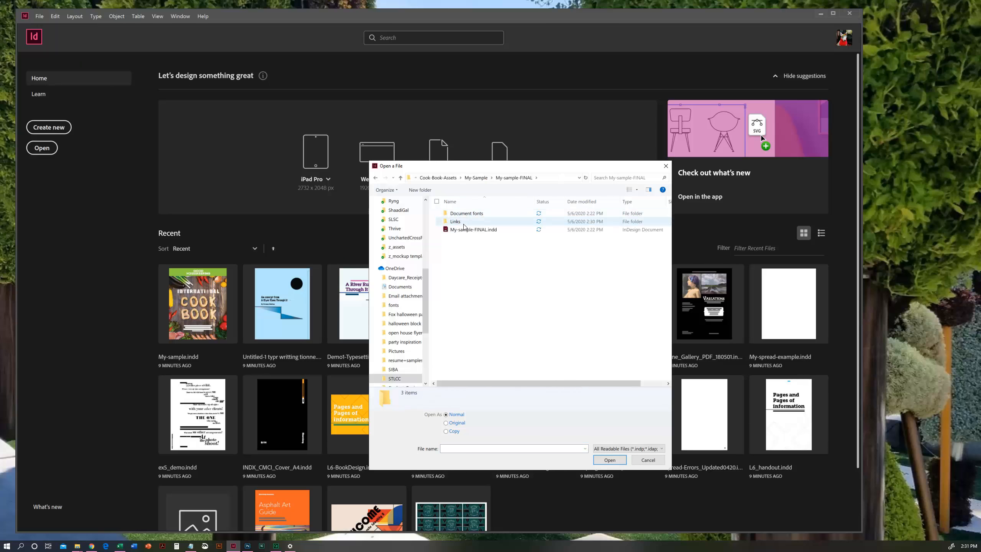
left_click(472, 229)
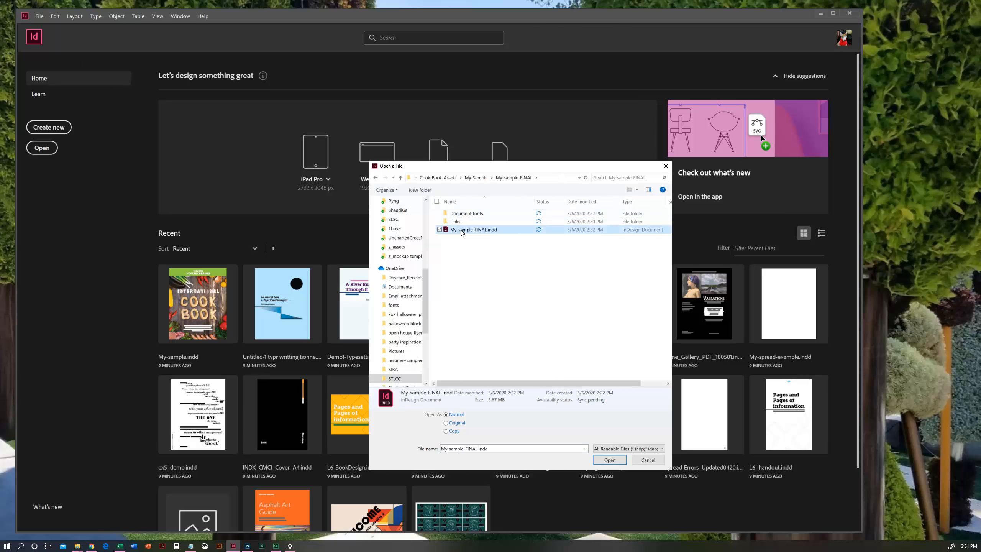
left_click(618, 460)
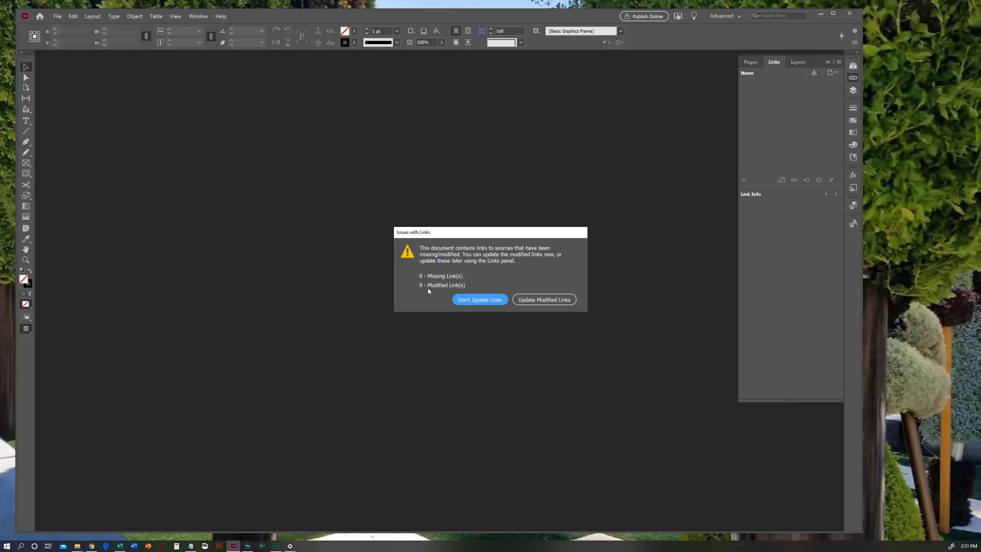
left_click(539, 301)
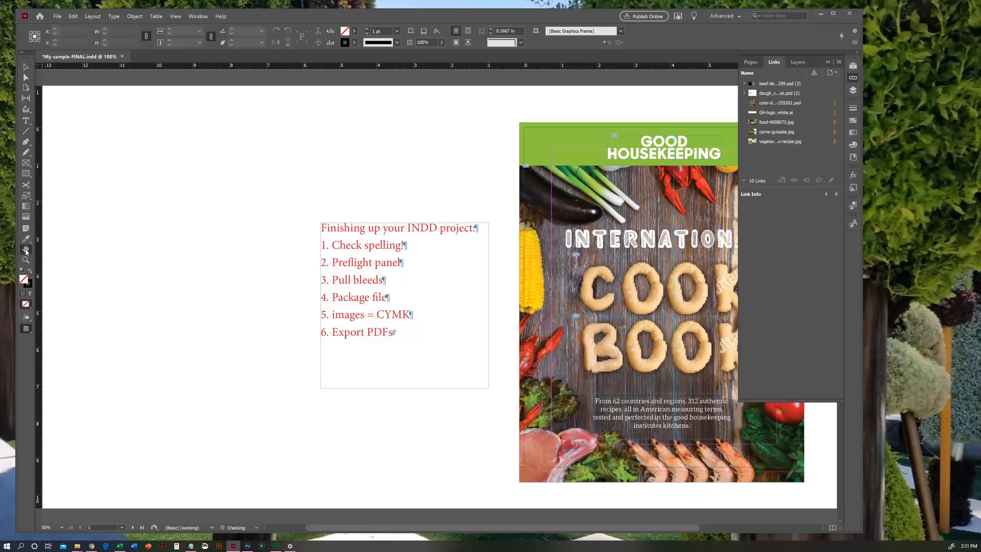
- Set the display performance of the BOOK dough lettering image on the cover to high quality
left_click_drag(481, 267, 369, 246)
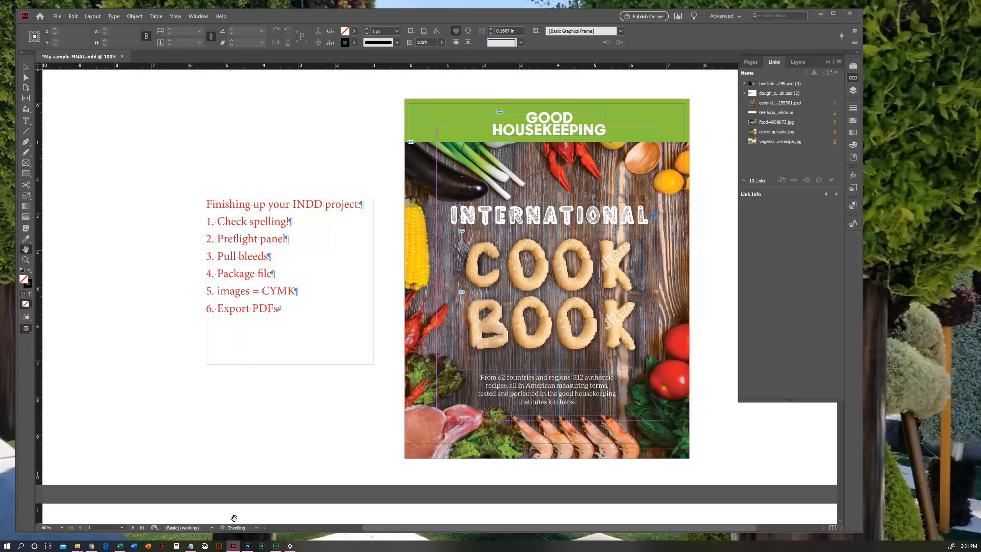
left_click(26, 67)
left_click(528, 345)
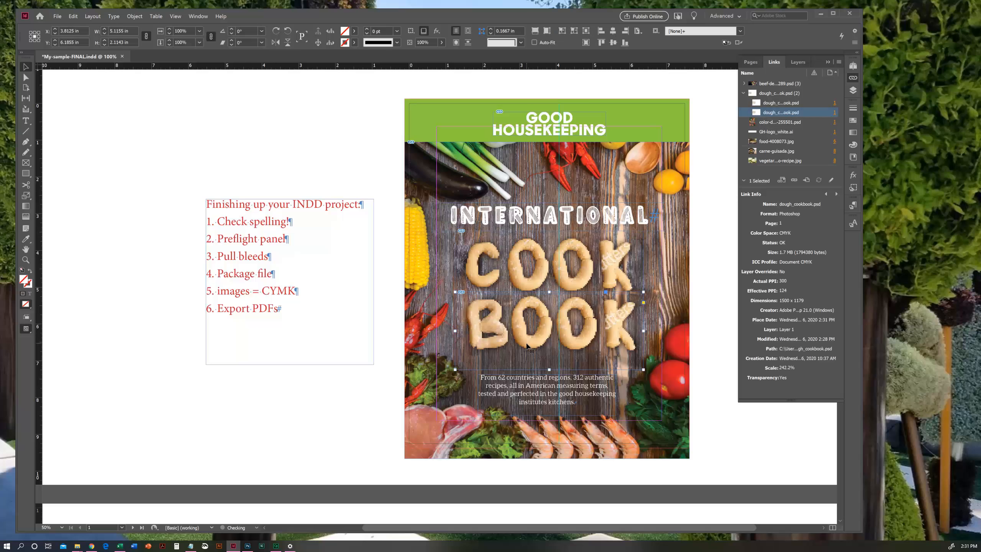
right_click(527, 345)
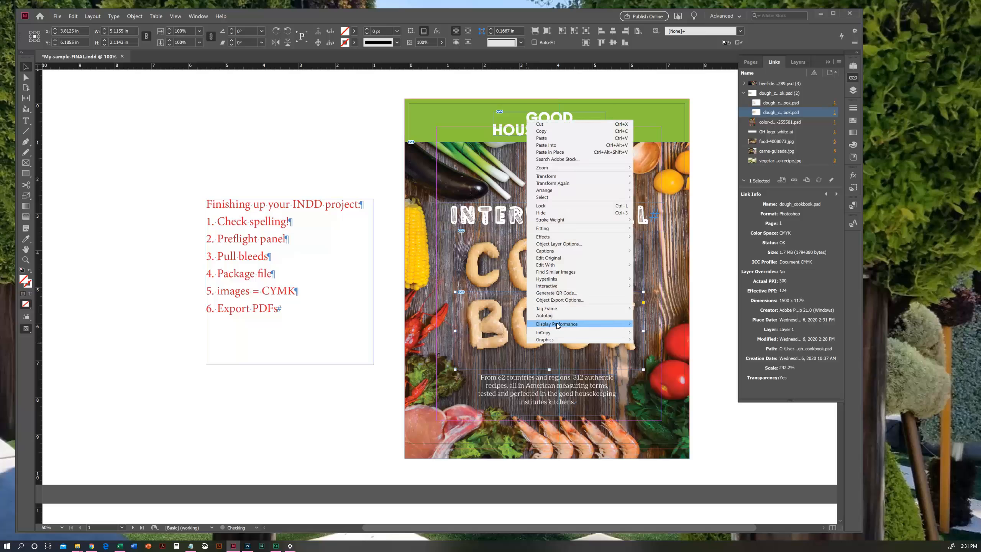
mouse_move(558, 324)
left_click(652, 339)
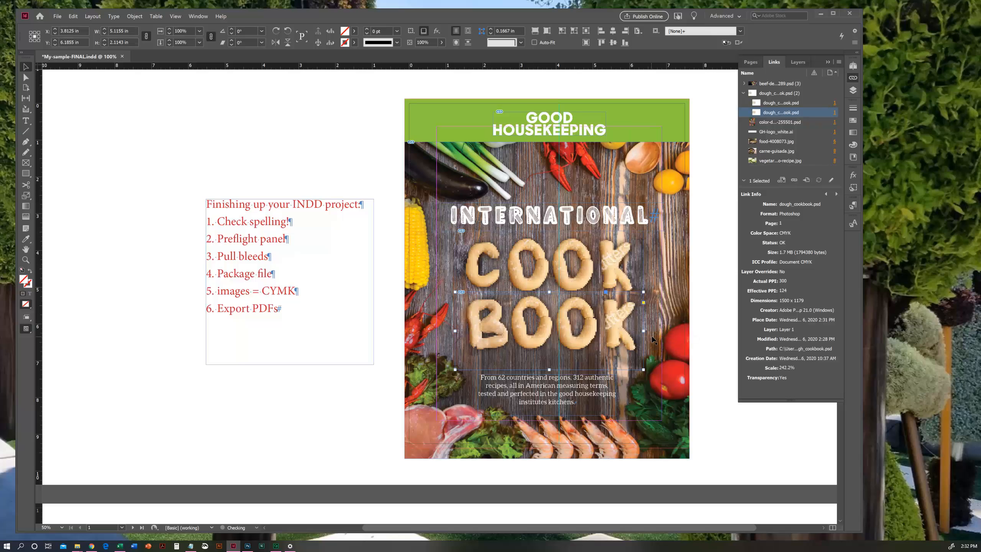
left_click(372, 427)
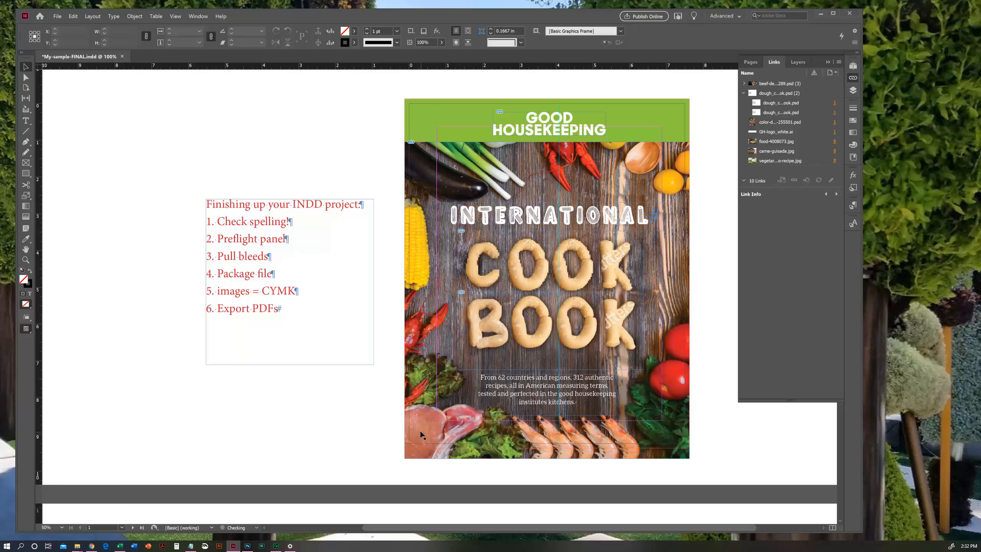
- Set the COOK dough lettering image to high-quality display performance and collapse the dough_cookbook.psd entry in the links list
left_click(482, 281)
right_click(482, 281)
mouse_move(544, 486)
left_click(618, 496)
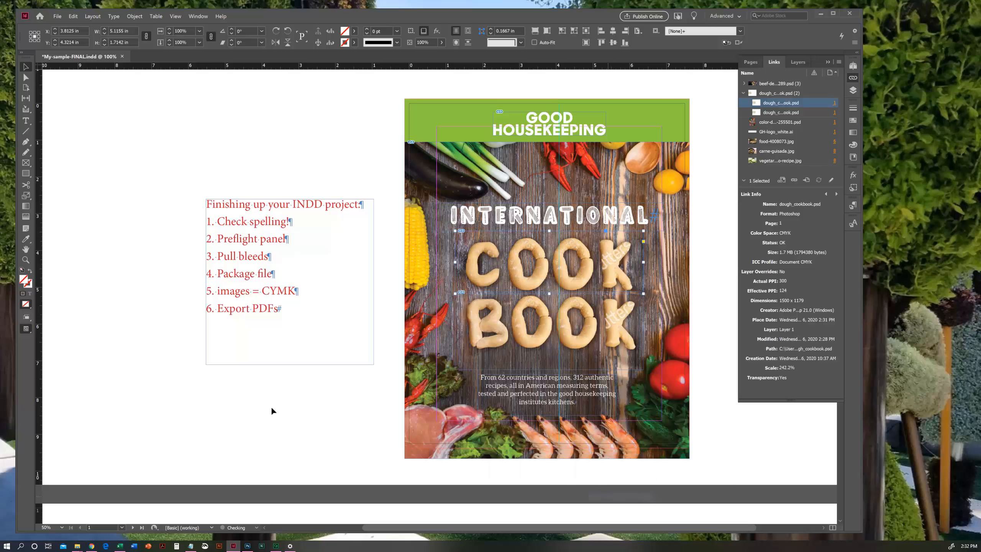
left_click(325, 402)
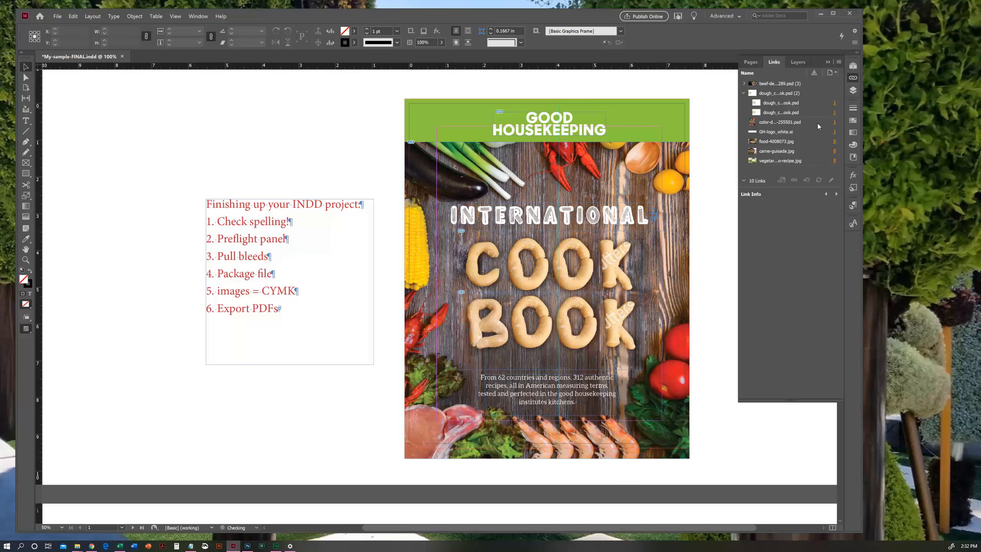
left_click(743, 93)
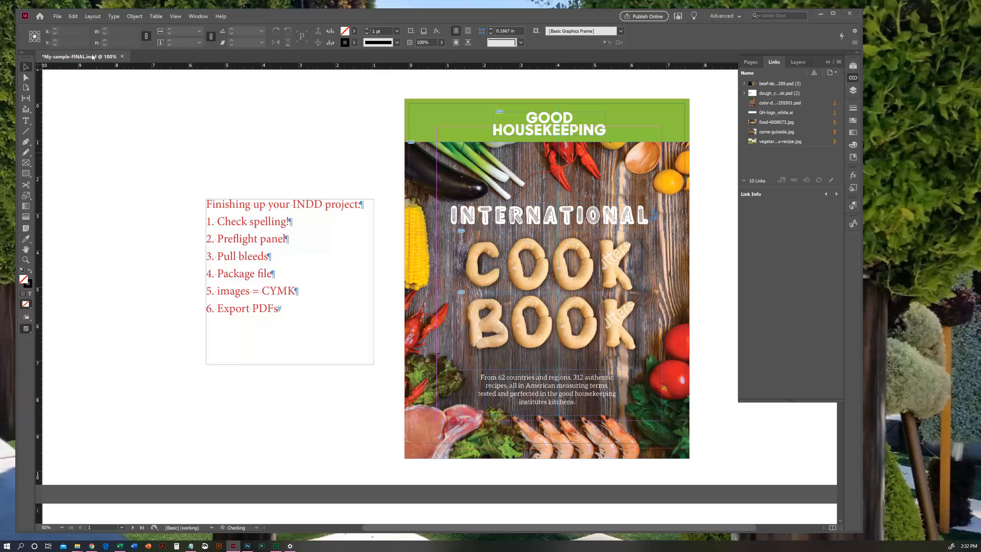
- Start exporting the document as My-sample-FINAL.pdf in Adobe PDF (Print) format, inside the My-sample-FINAL folder
left_click(57, 16)
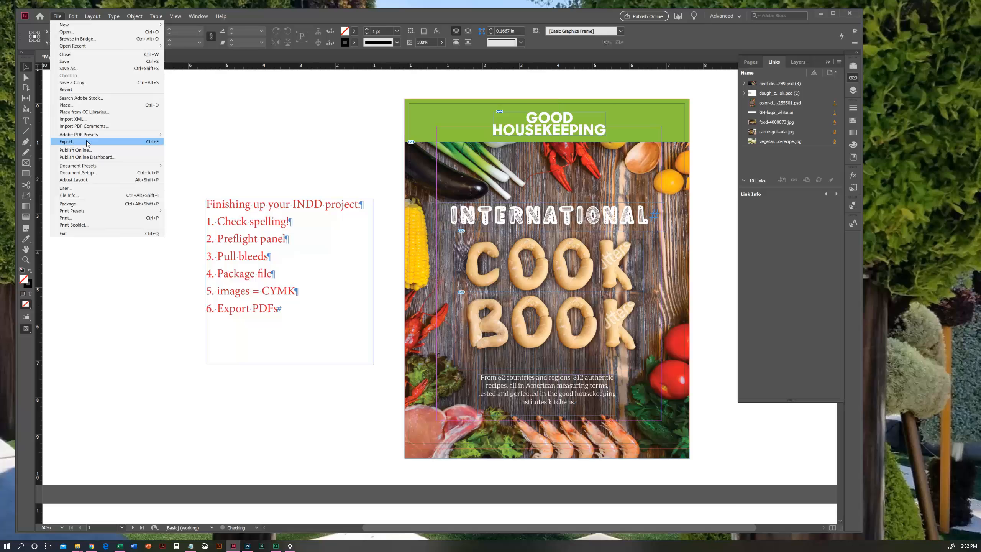
left_click(152, 142)
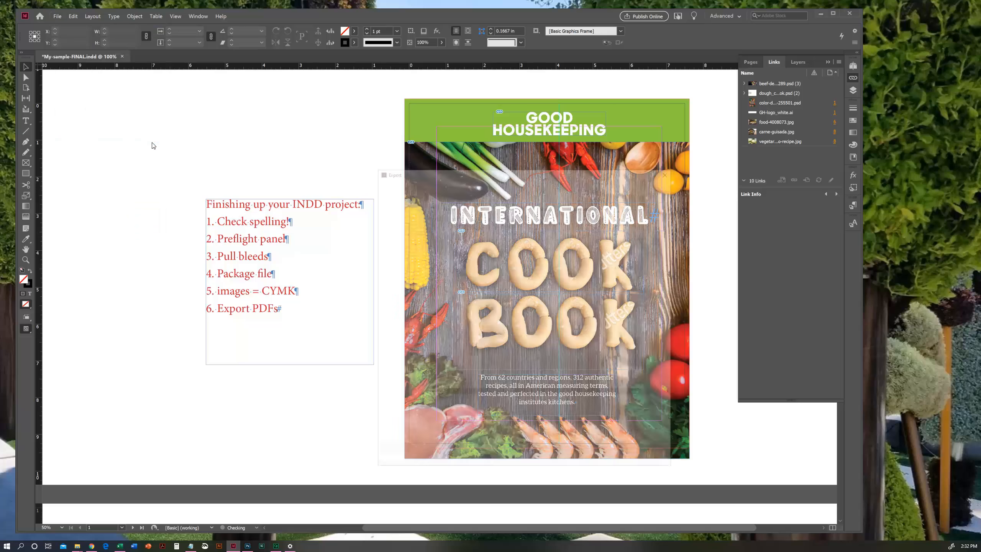
left_click_drag(483, 171, 454, 117)
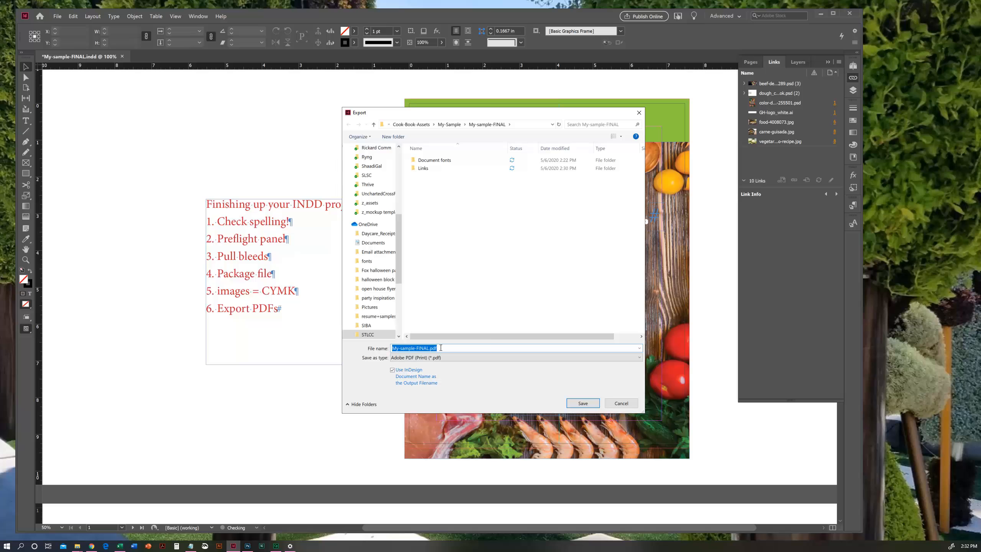
left_click(458, 358)
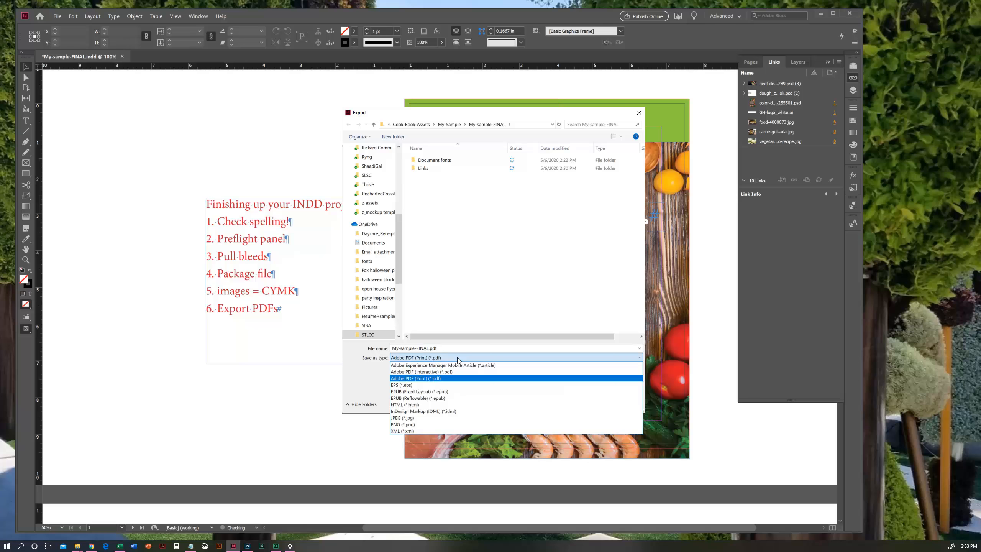
left_click(457, 357)
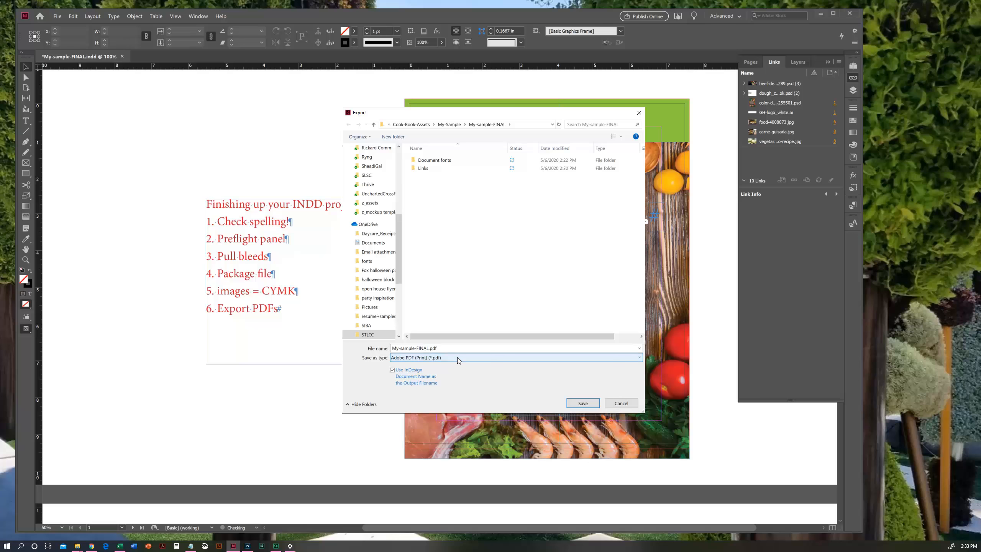
left_click(583, 404)
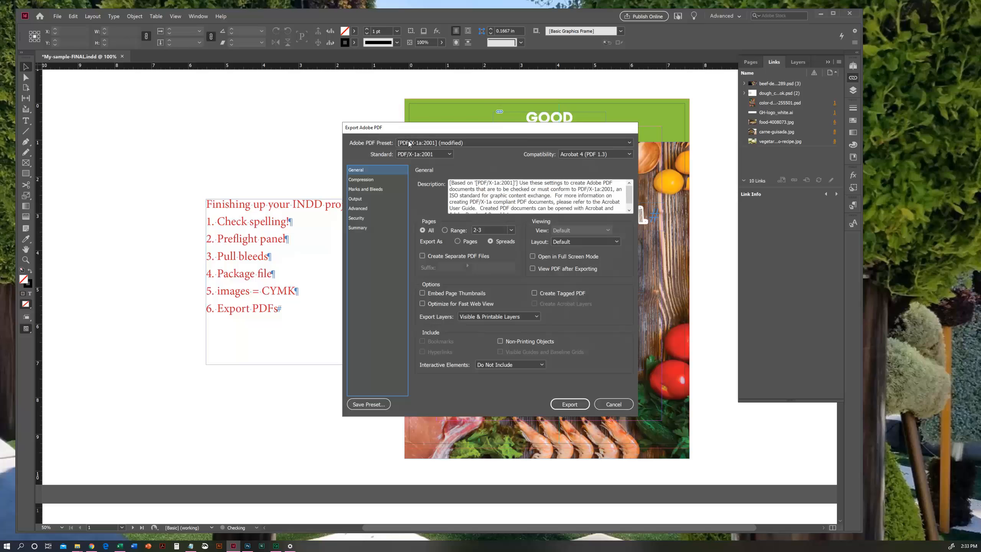
- Try the High Quality Print and Press Quality Crops + Bleeds presets for the PDF export
left_click(481, 142)
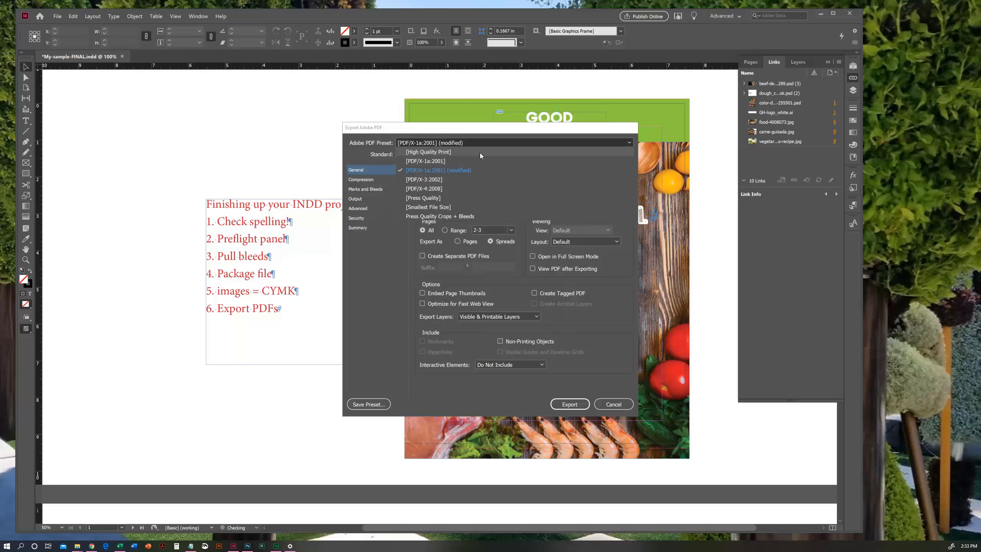
left_click(480, 153)
left_click(480, 142)
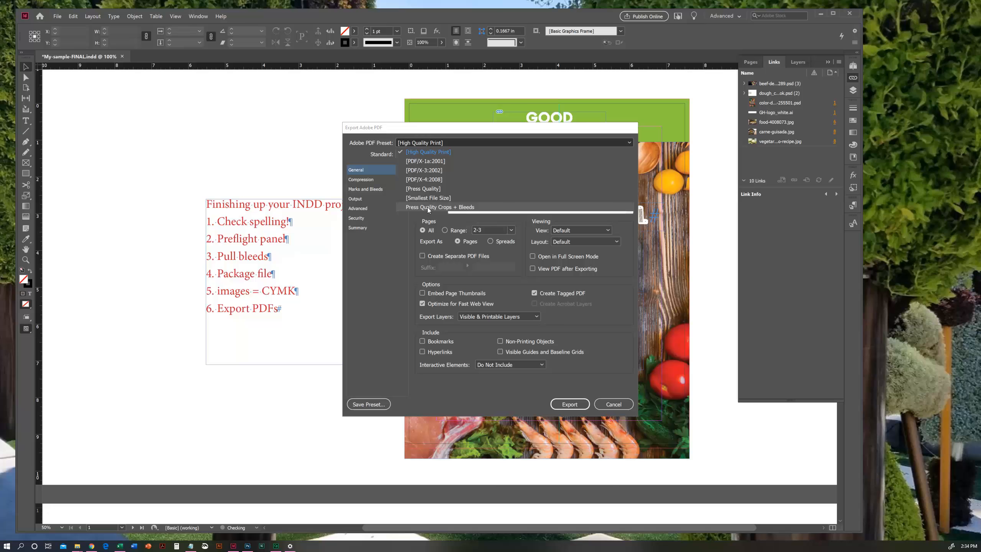
left_click(465, 207)
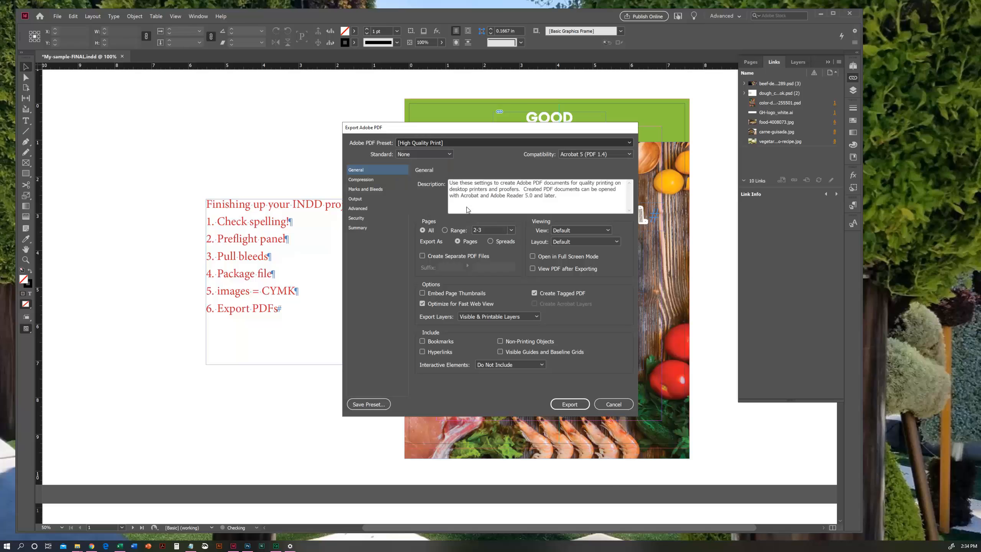
left_click(442, 143)
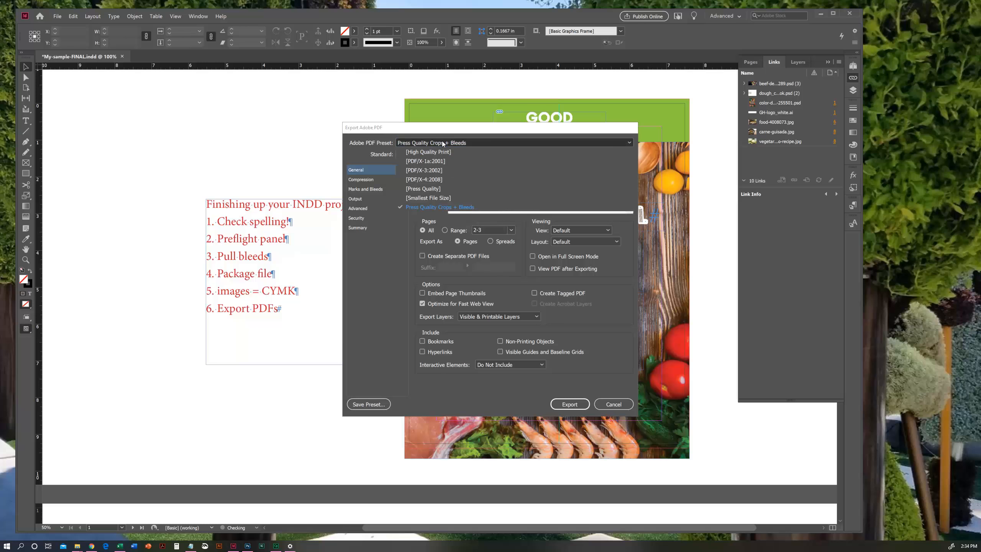
left_click(442, 143)
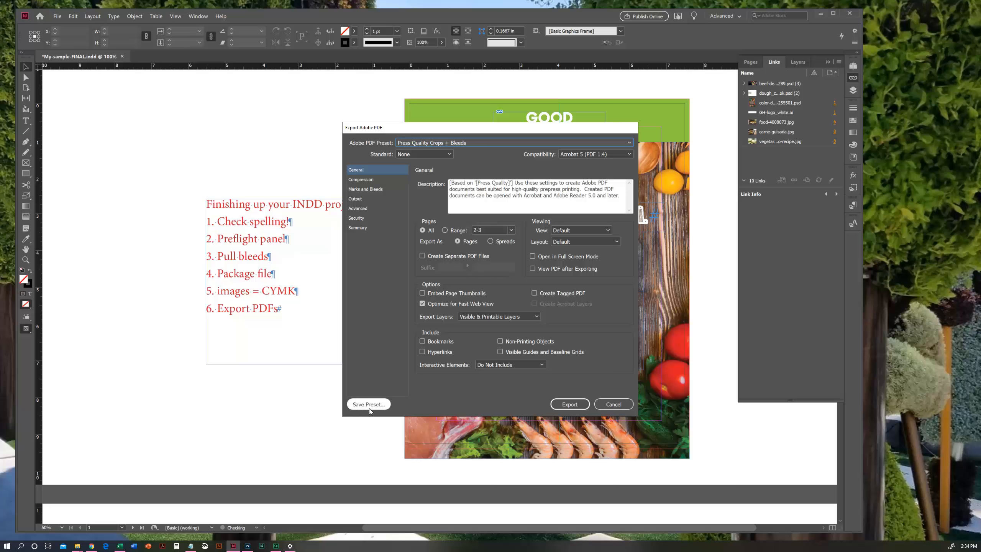
- Try to export the PDF with the PDF/X-1a:2001 preset, as spreads with the default layout
left_click(477, 142)
left_click(469, 161)
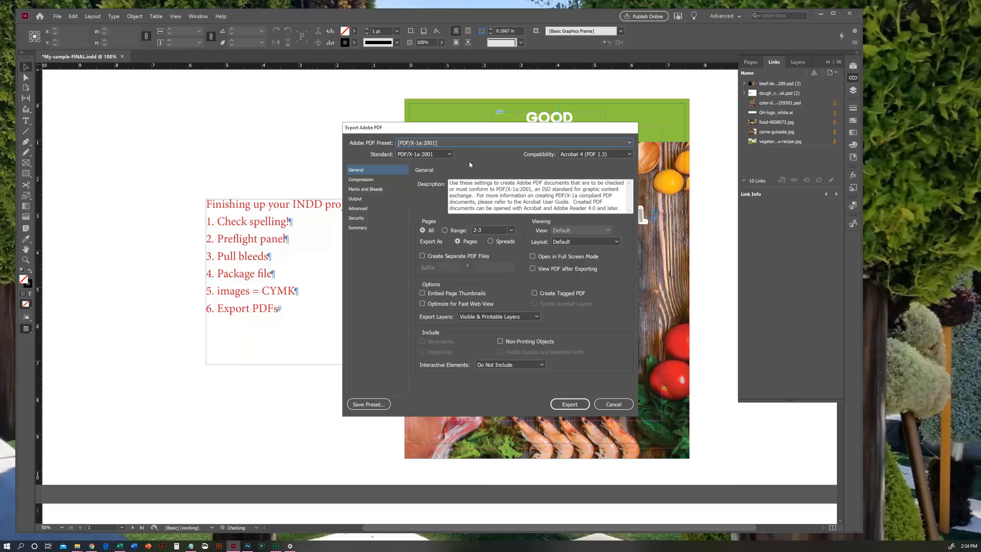
left_click(490, 242)
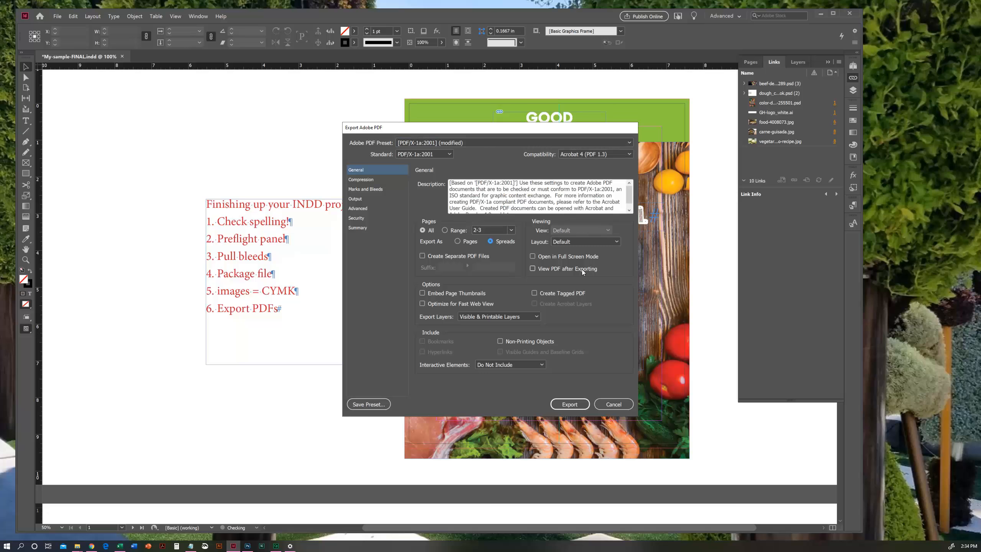
left_click(585, 241)
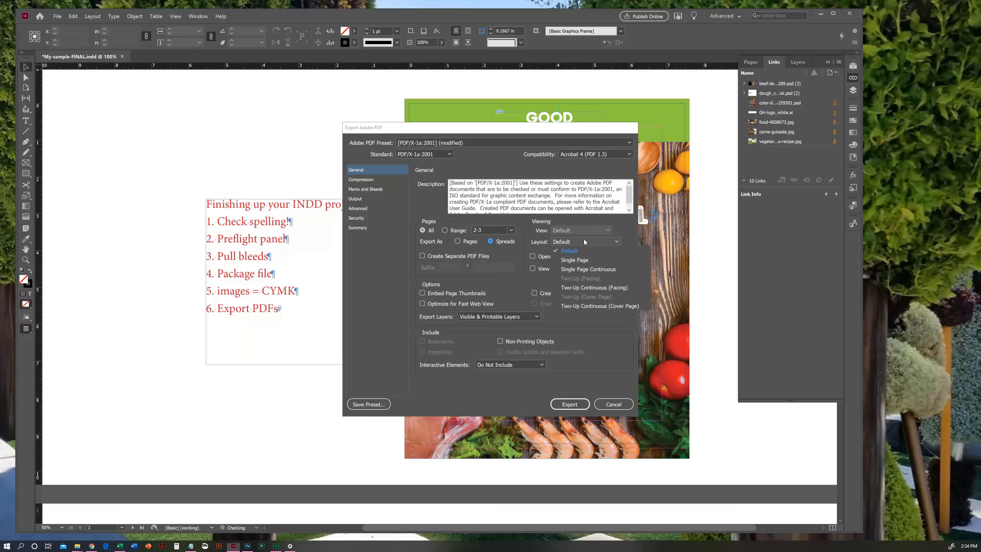
left_click(584, 239)
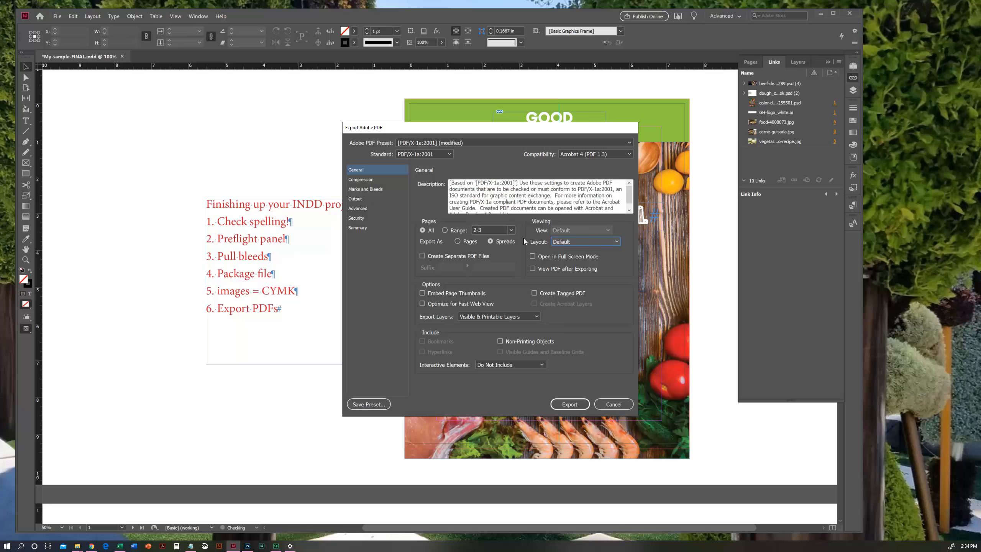
left_click(571, 405)
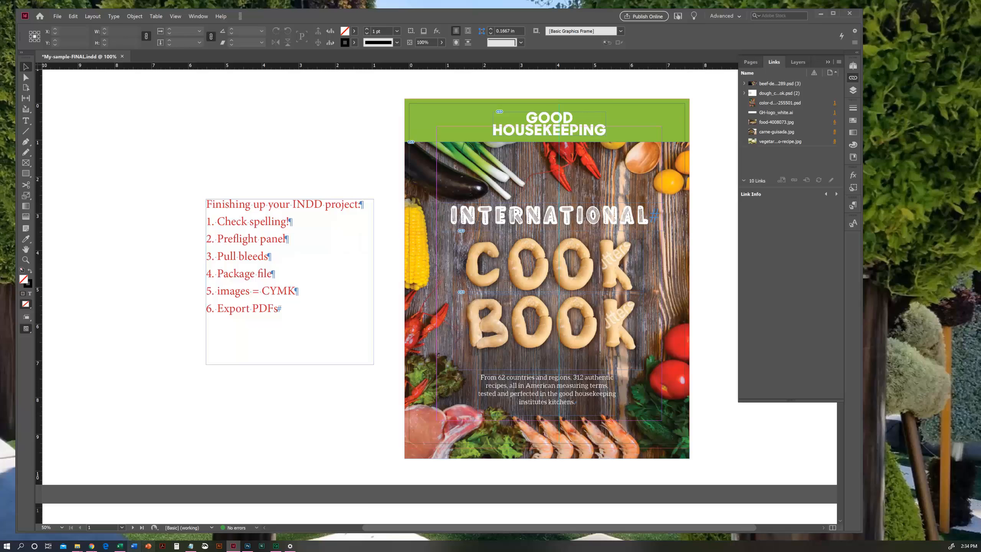
- Check the My-sample-FINAL folder for My-sample-FINAL.pdf, then return to the InDesign document
mouse_move(77, 546)
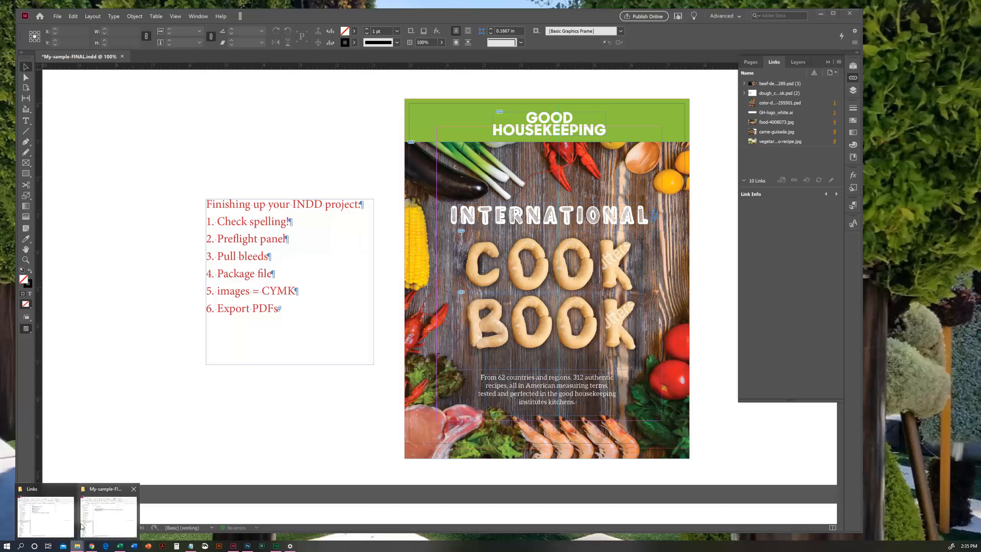
left_click(97, 517)
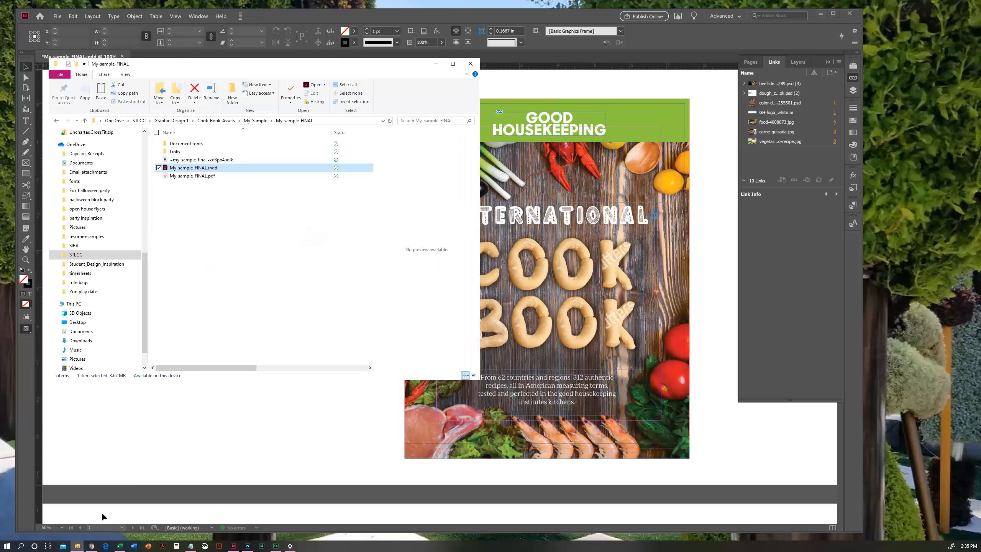
left_click(182, 176)
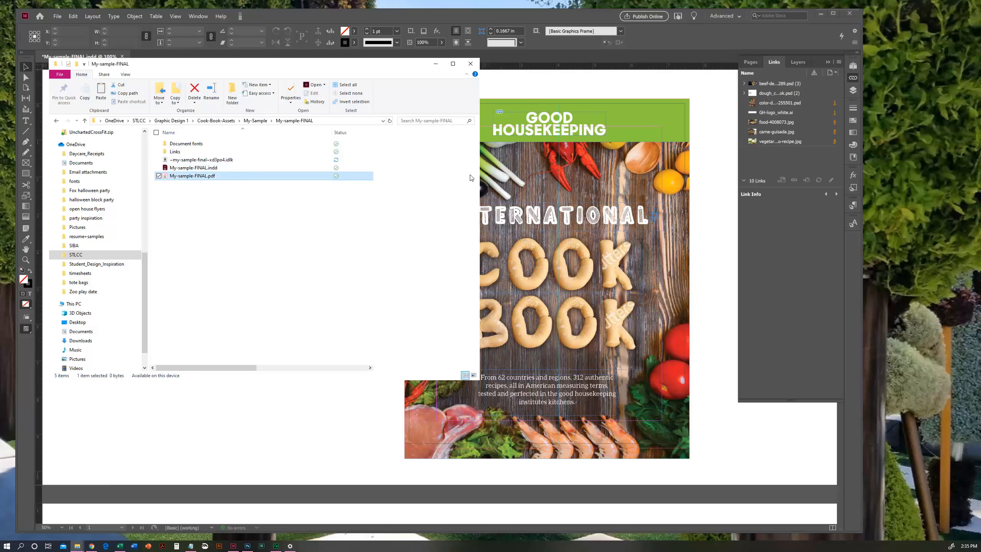
left_click(262, 430)
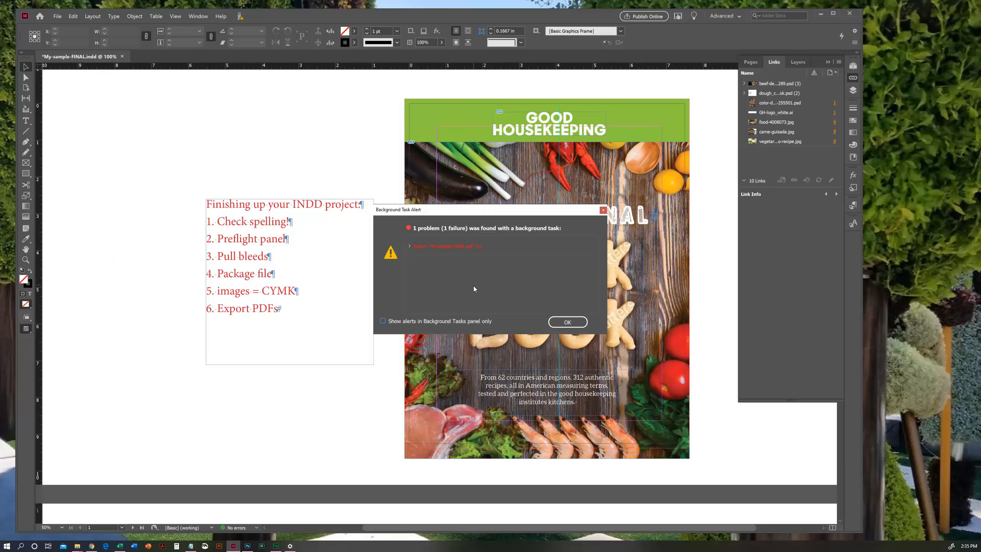
- Review and dismiss the background task alert, and check the My-sample-FINAL folder again
left_click(409, 246)
left_click(409, 246)
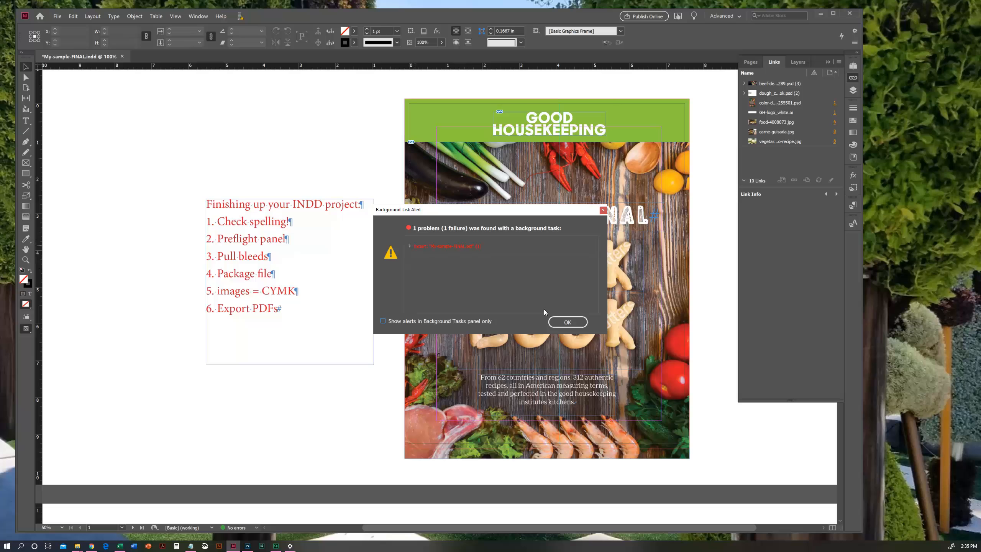
left_click(568, 322)
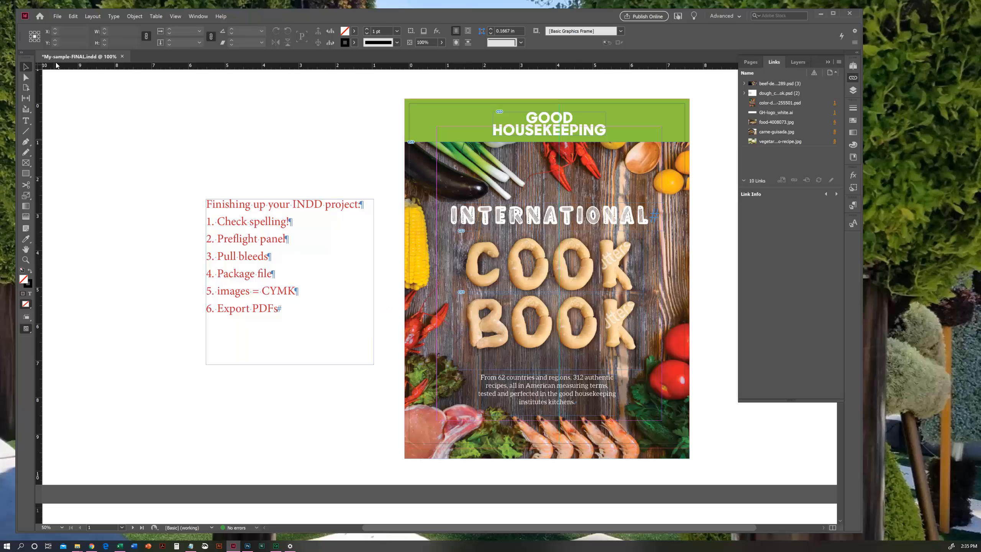
mouse_move(77, 546)
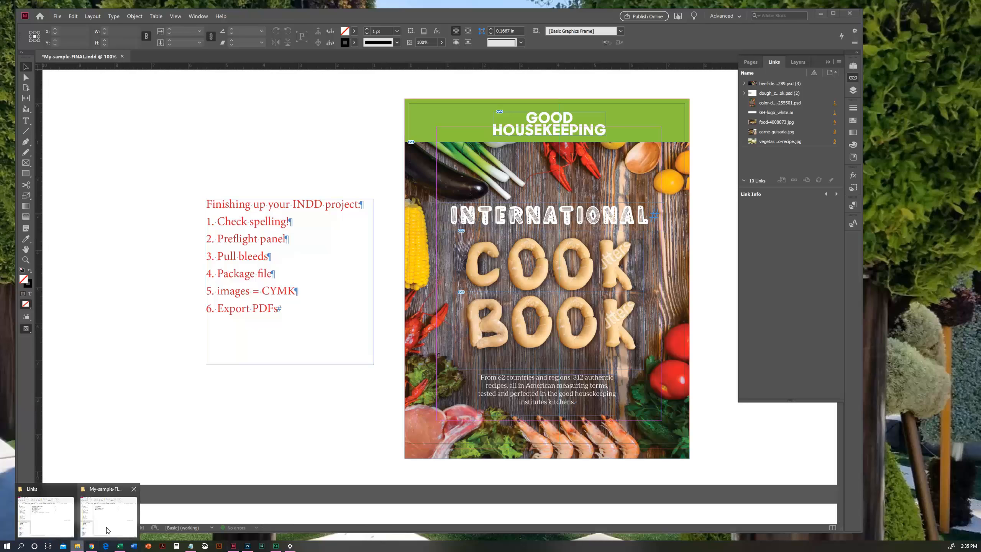
left_click(106, 534)
left_click(210, 440)
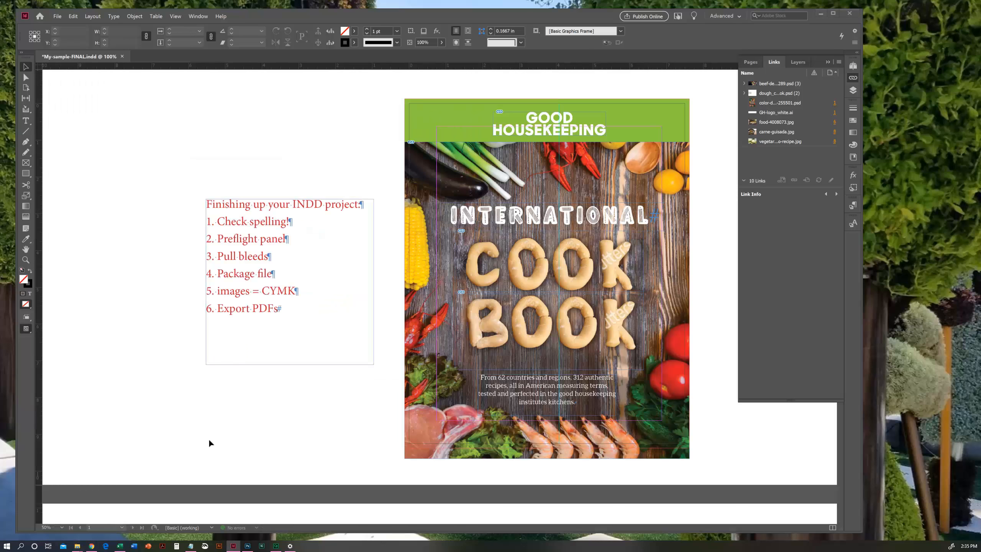
- Start a new Adobe PDF (Print) export named My-sample-FINAL-PRESS.pdf in the My-sample-FINAL folder
left_click(57, 16)
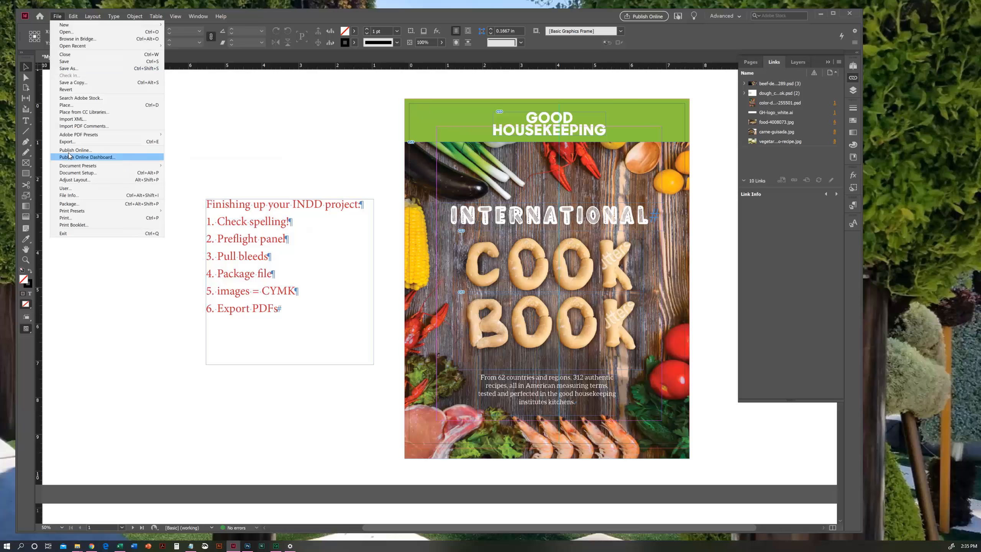
left_click(66, 141)
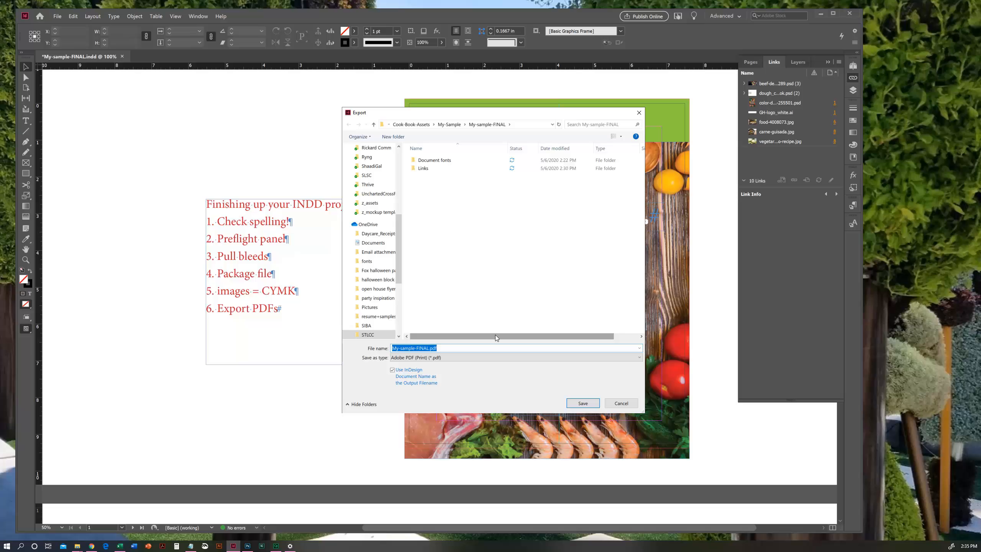
left_click(429, 349)
type("-PRESS")
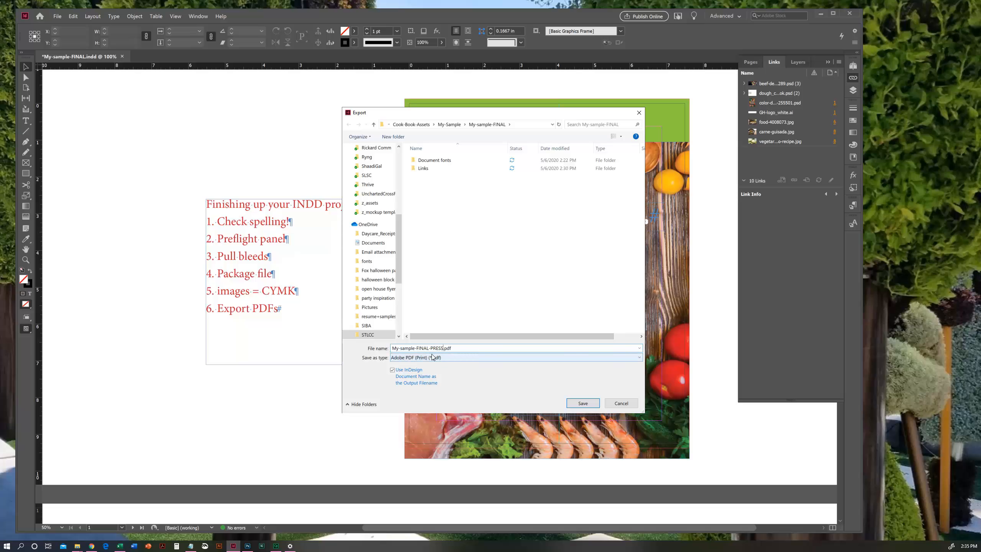
left_click(584, 403)
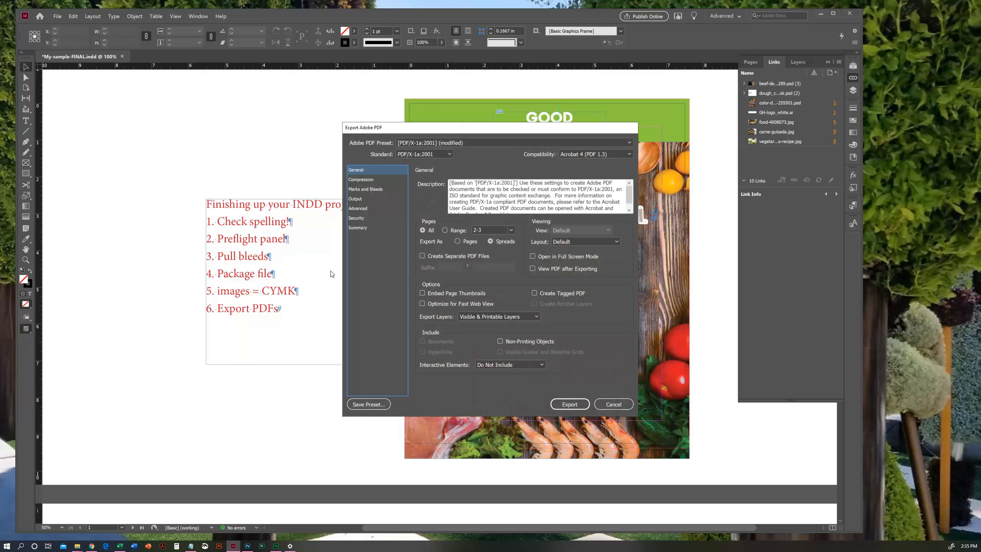
- Choose the Press Quality preset, review its compression settings, and include crop marks and the document bleed settings
left_click(428, 143)
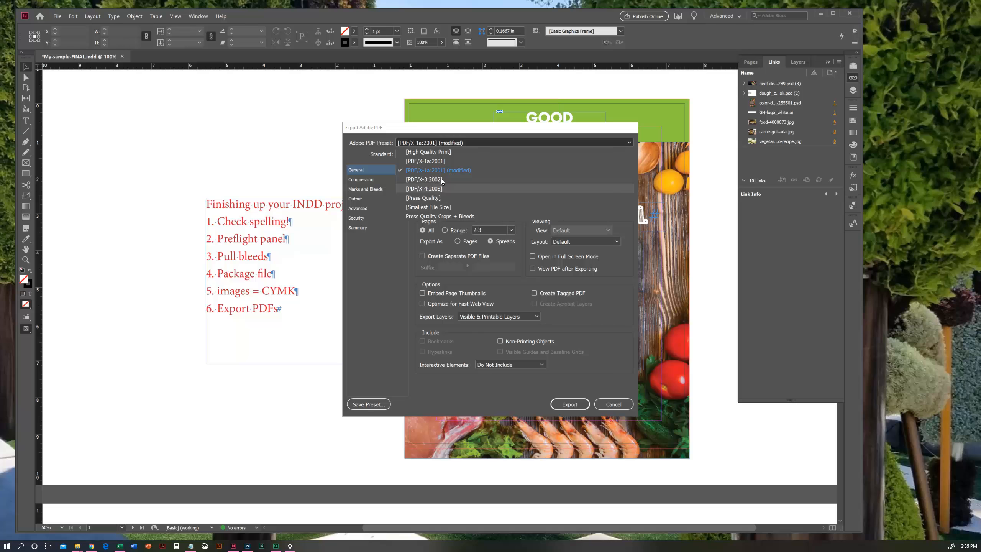
left_click(440, 197)
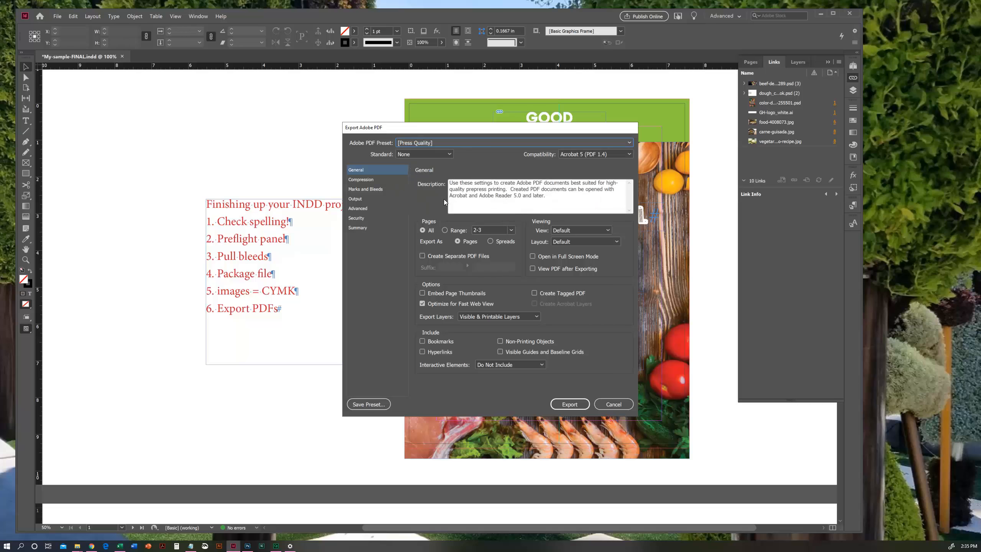
left_click(377, 180)
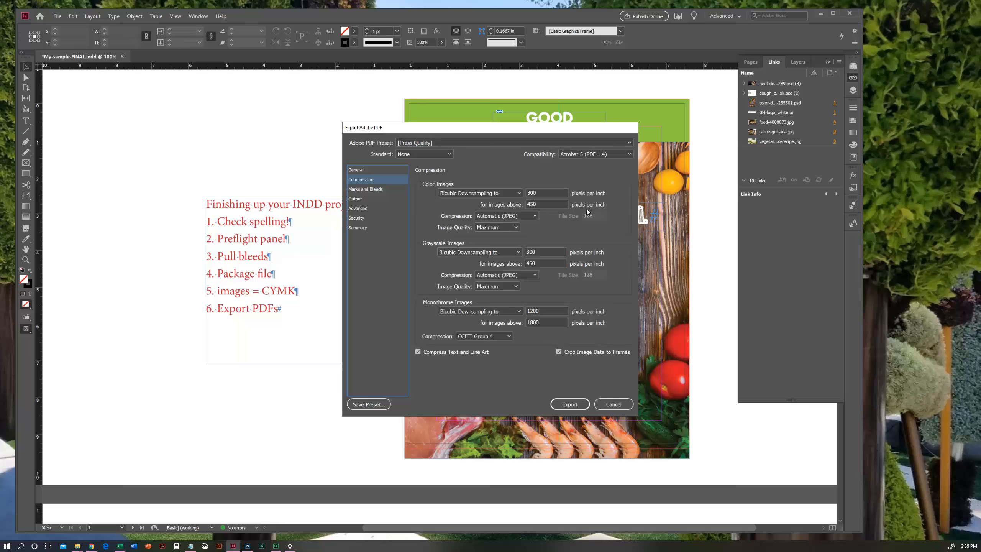
left_click(370, 190)
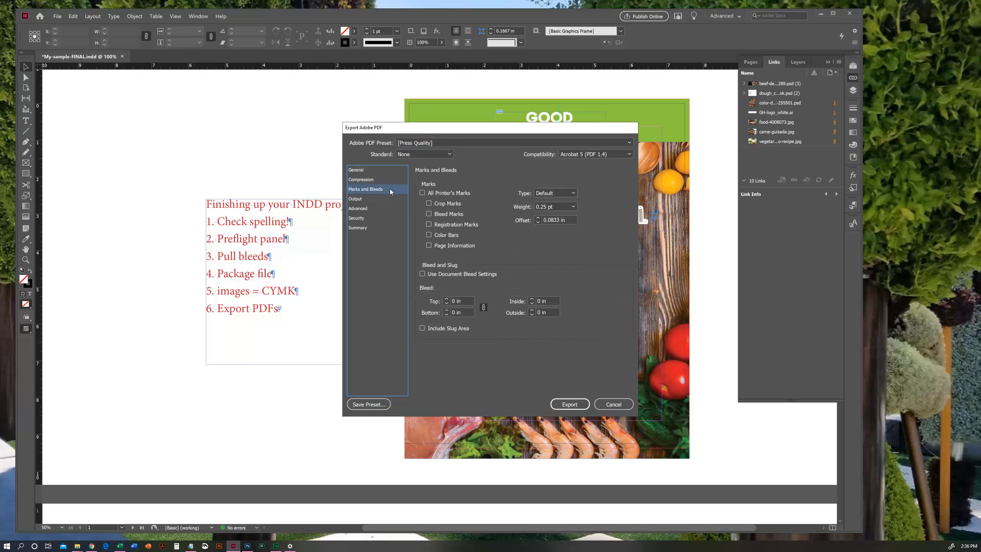
left_click(429, 204)
left_click(423, 274)
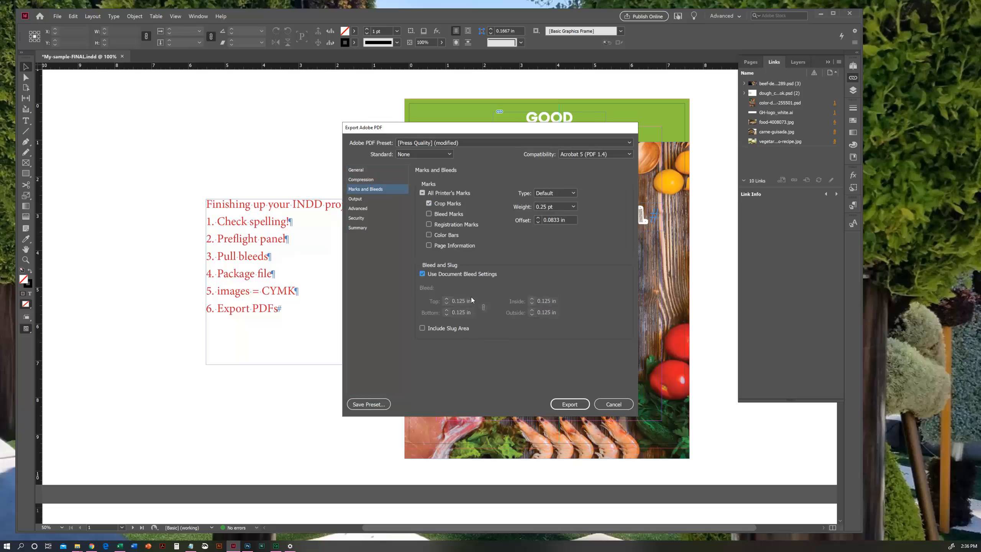
- Set the pages to export as spreads and run the press PDF export
left_click(380, 172)
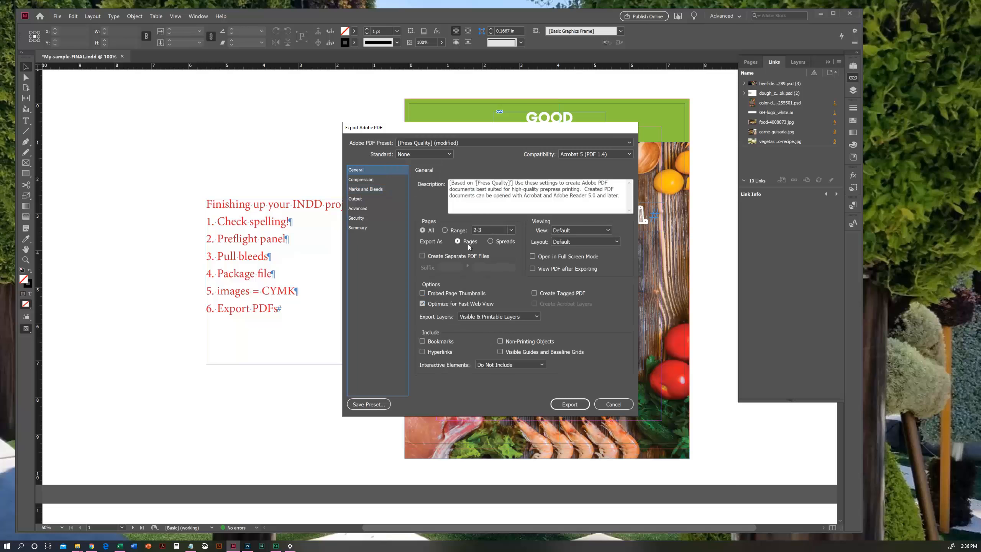
left_click(491, 242)
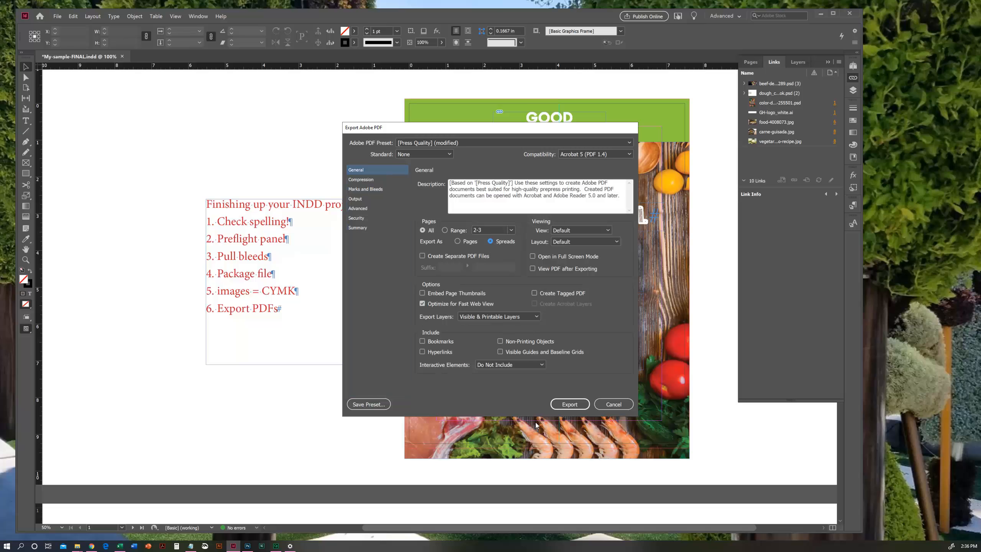
left_click(574, 404)
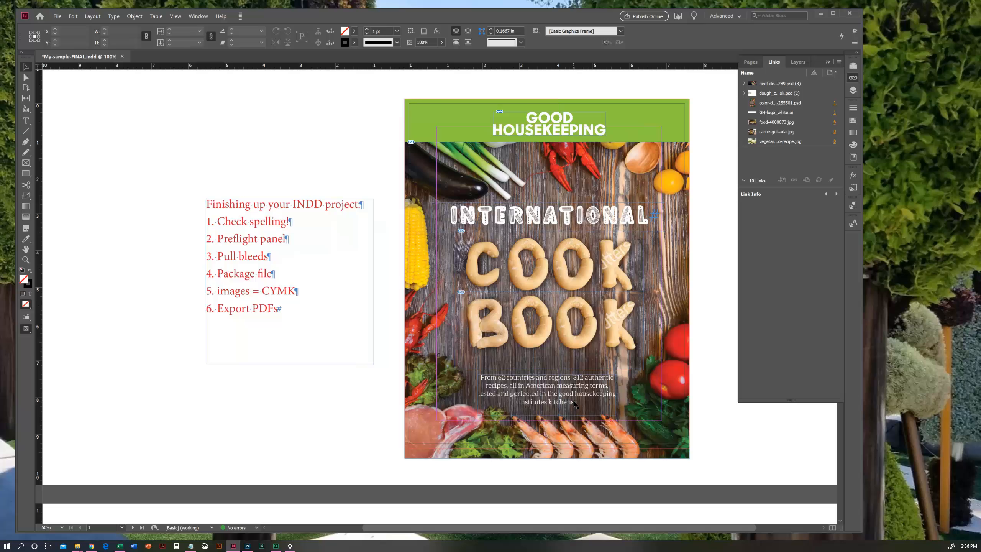
- Start another export of the document with My-sample-FINAL as the base file name
left_click(57, 17)
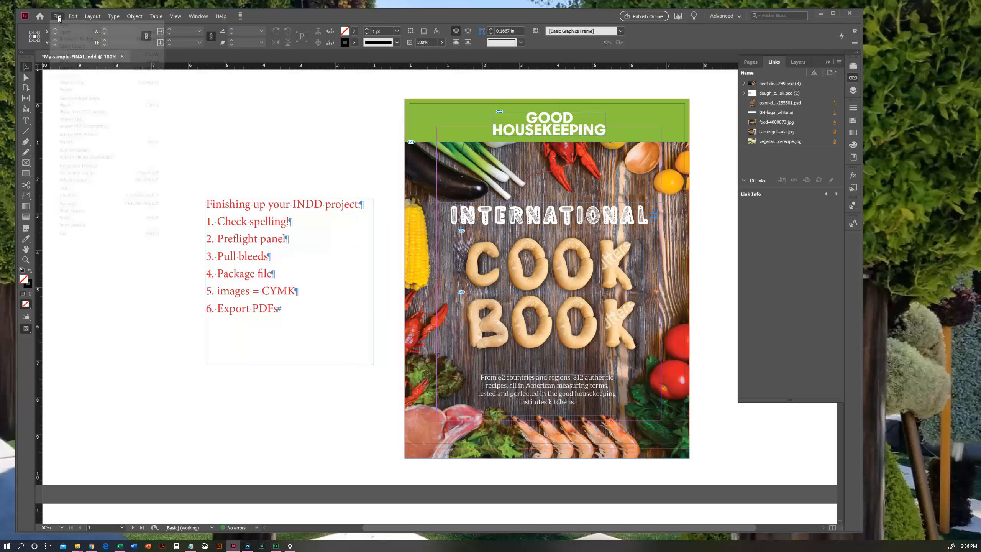
left_click(59, 18)
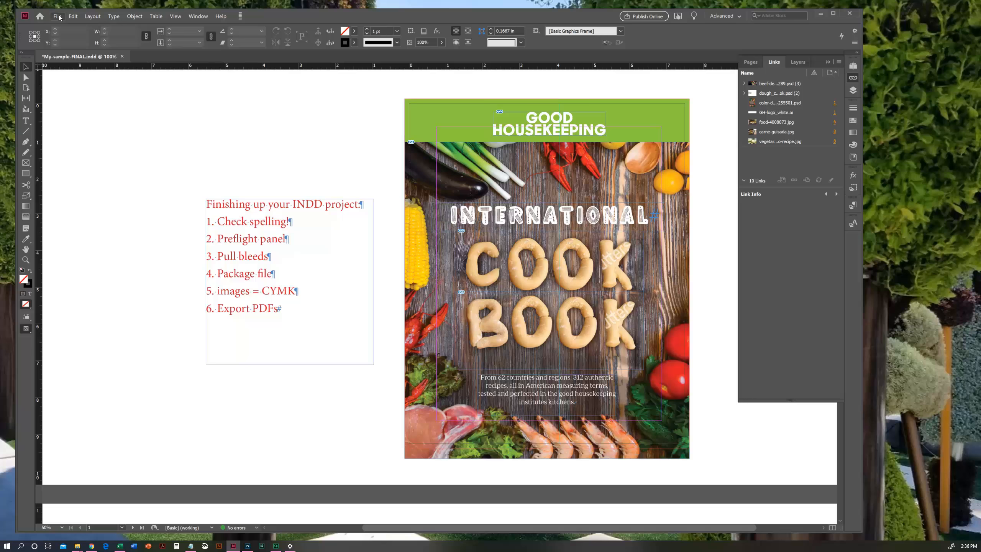
left_click(58, 17)
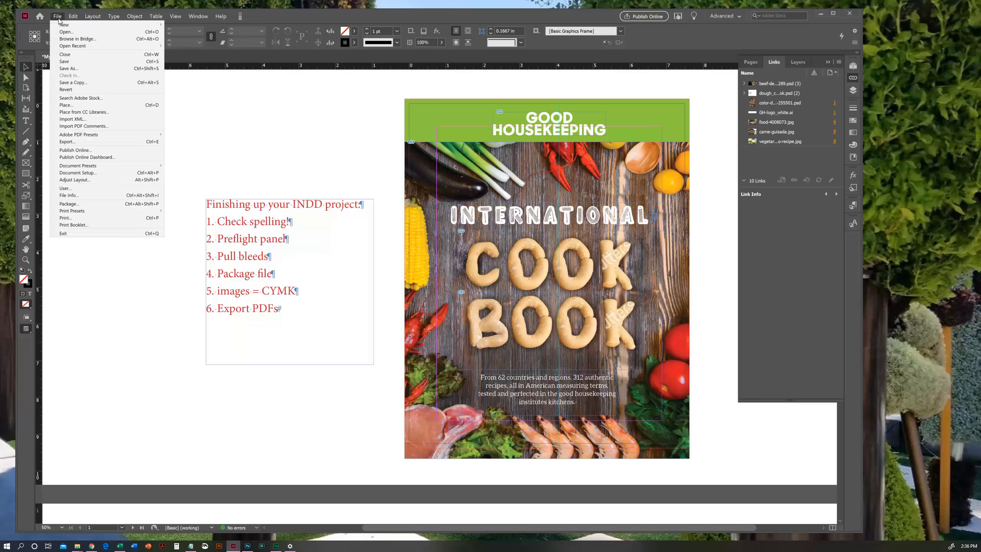
left_click(90, 143)
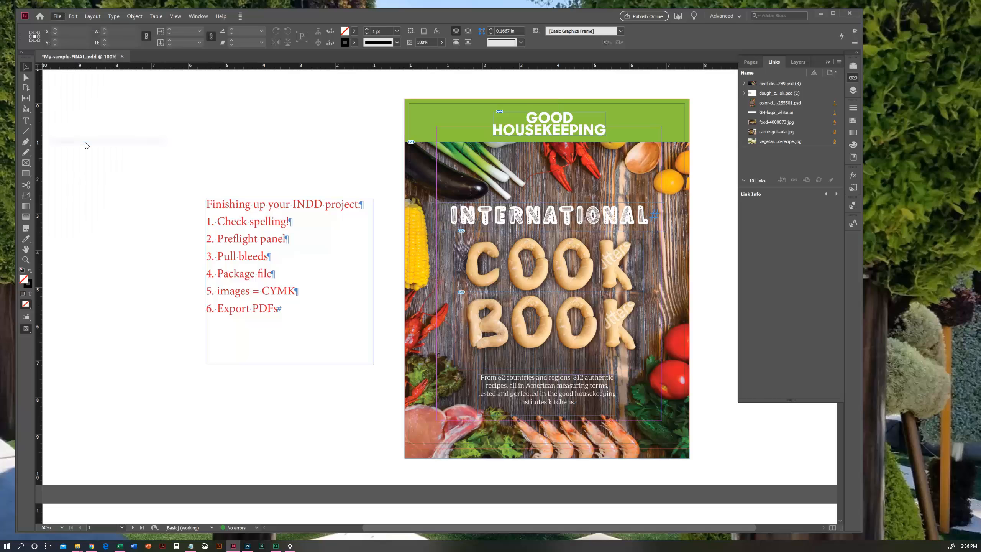
double_click(451, 350)
key("BackSpace")
key("BackSpace")
key("BackSpace")
key("BackSpace")
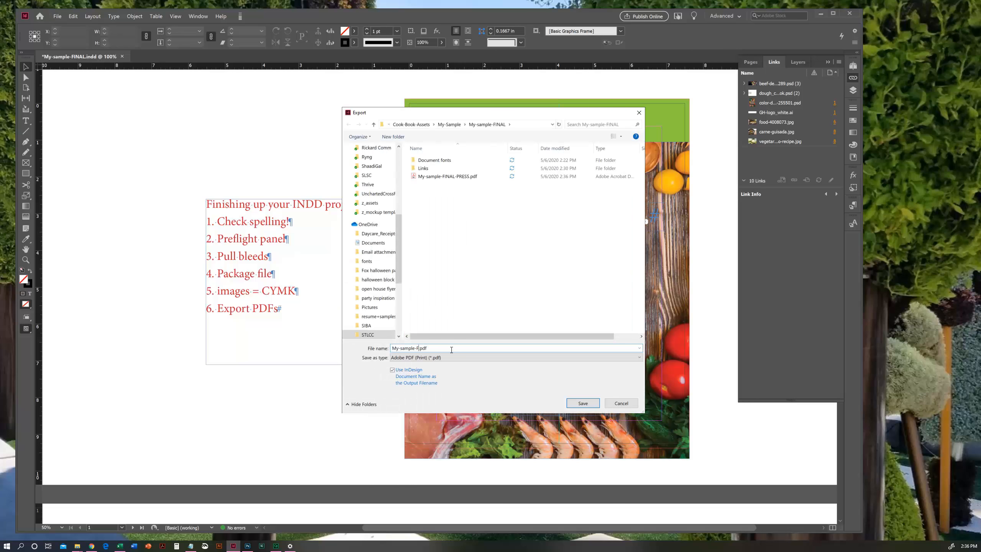
type("INAL")
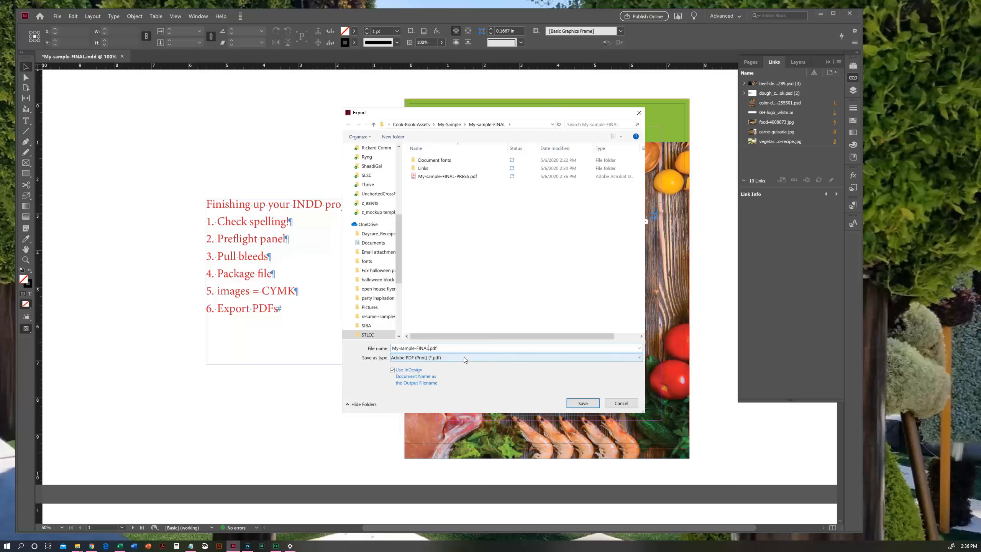
- Set the export format to InDesign Markup (IDML) and save My-sample-FINAL.idml in the My-sample-FINAL folder
left_click(464, 357)
key("Down")
key("Down")
key("Down")
key("Down")
key("Down")
key("Return")
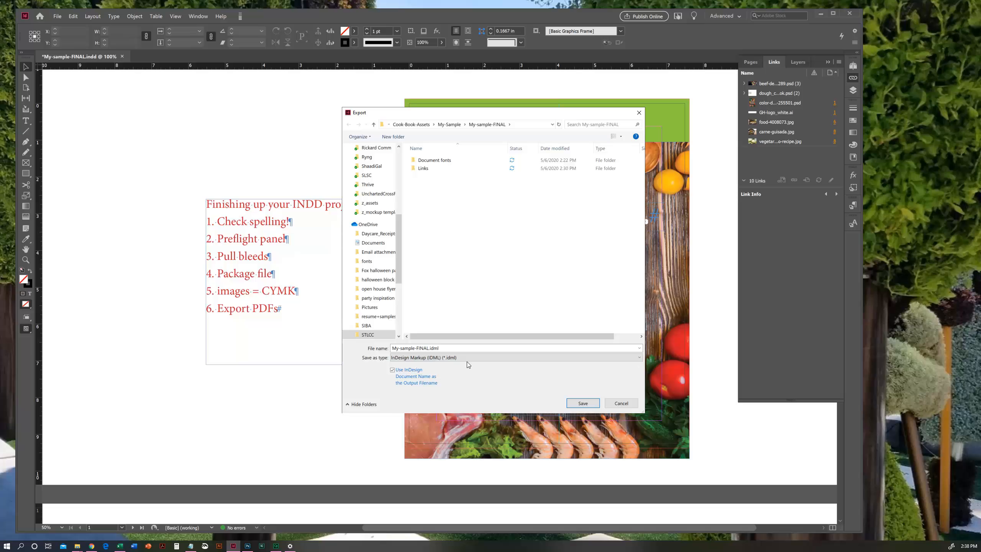
left_click(583, 404)
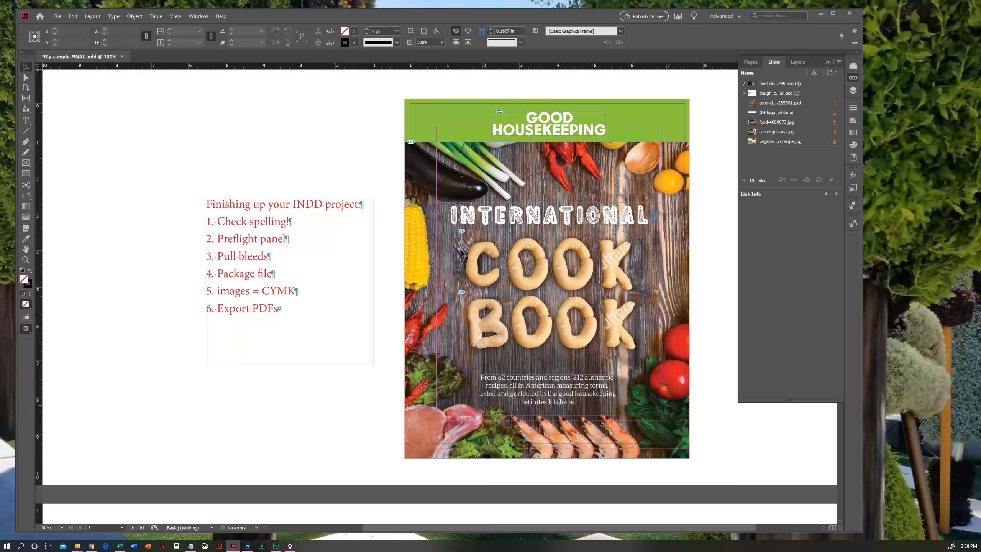
- Close My-sample-FINAL.indd without saving changes, minimize InDesign, and move the My-sample-FINAL folder window beside the Links window
left_click(121, 56)
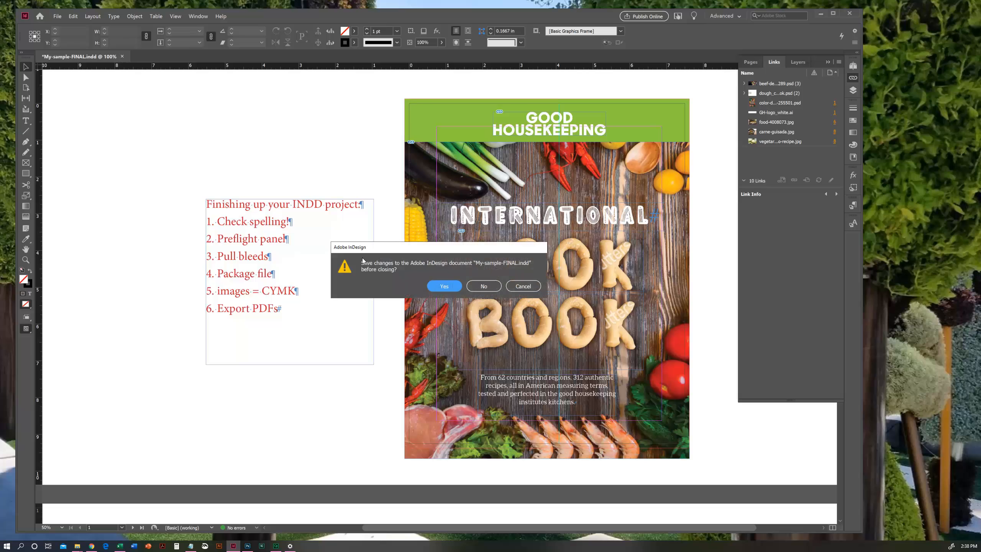
left_click(481, 282)
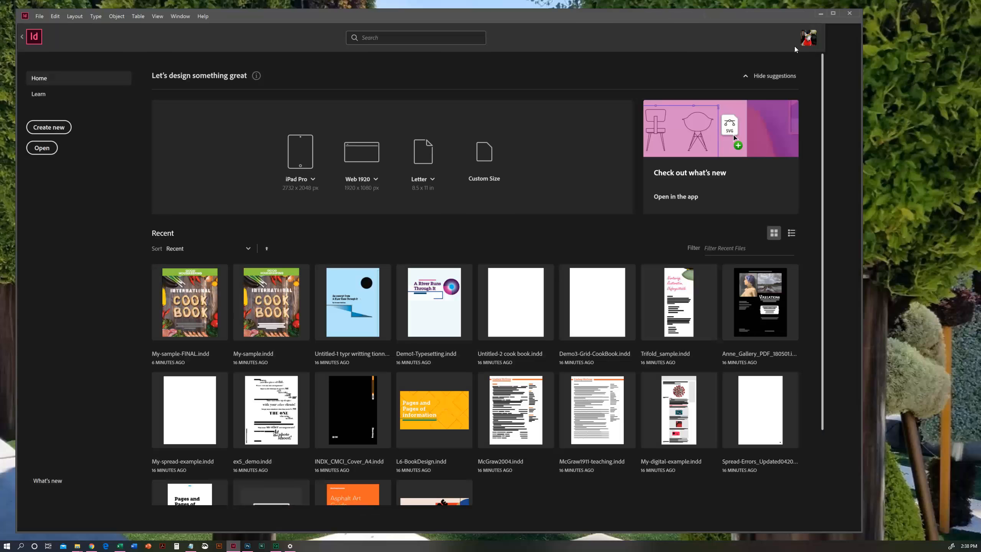
left_click(820, 13)
left_click_drag(303, 69, 636, 21)
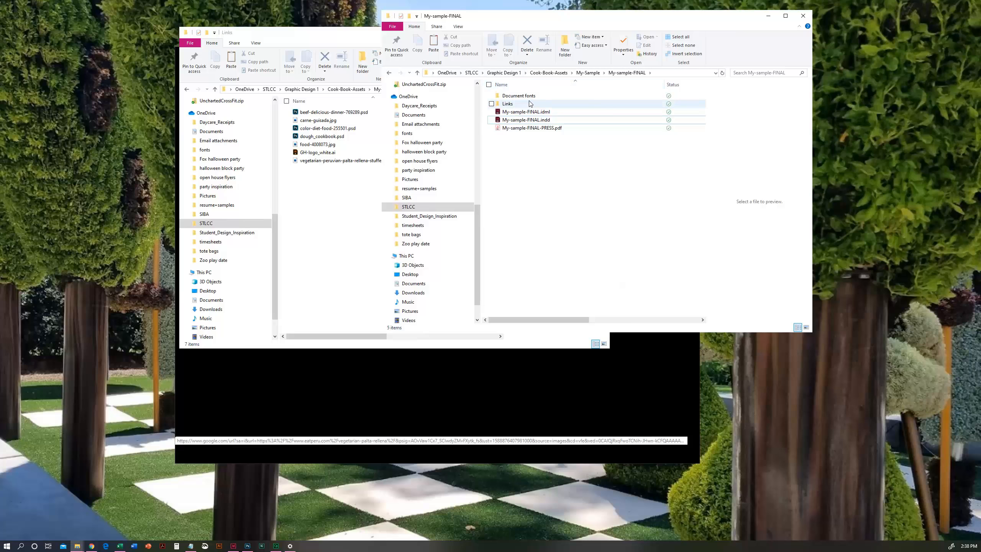
- Open My-sample-FINAL-PRESS.pdf in Acrobat, page through all its spreads to the Brazil page, and close it
left_click(509, 96)
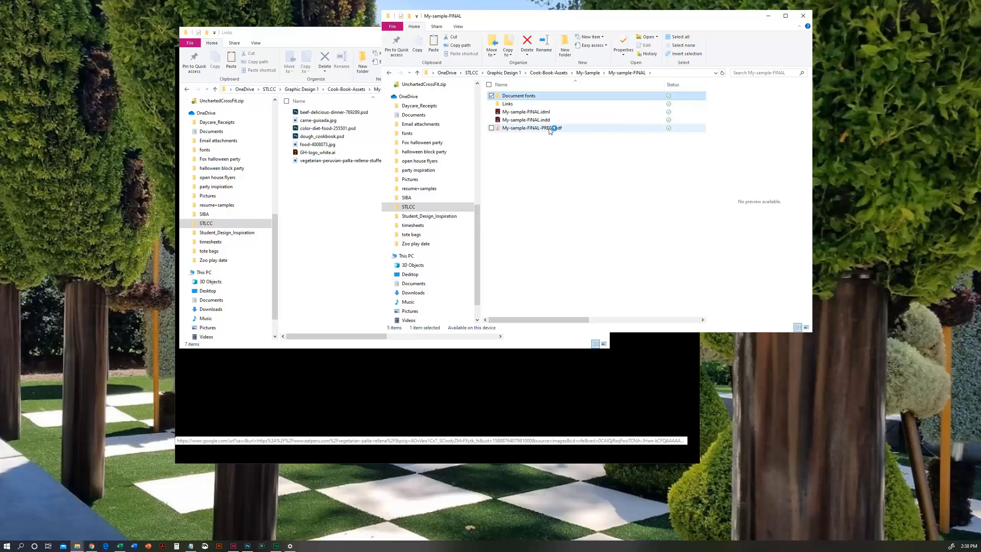
left_click(551, 129)
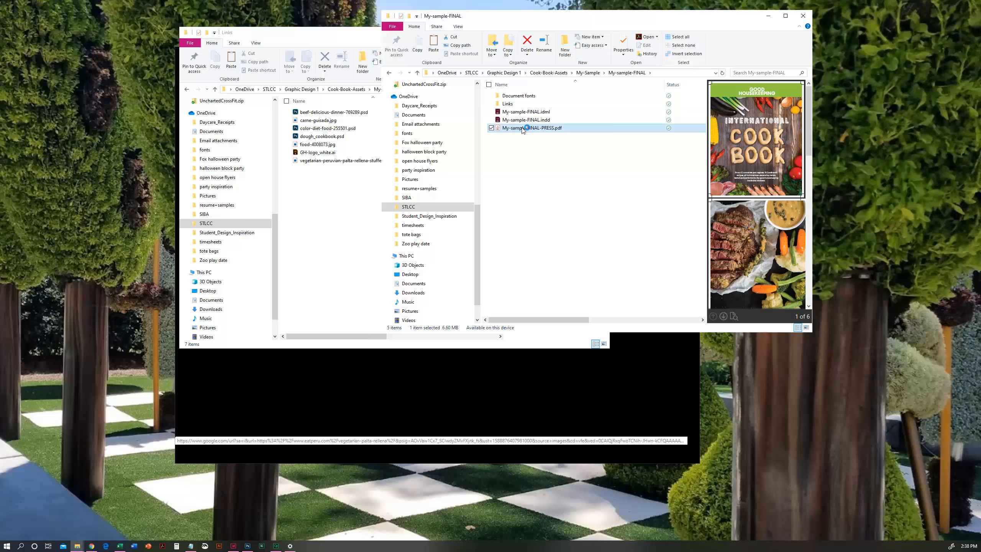
double_click(523, 128)
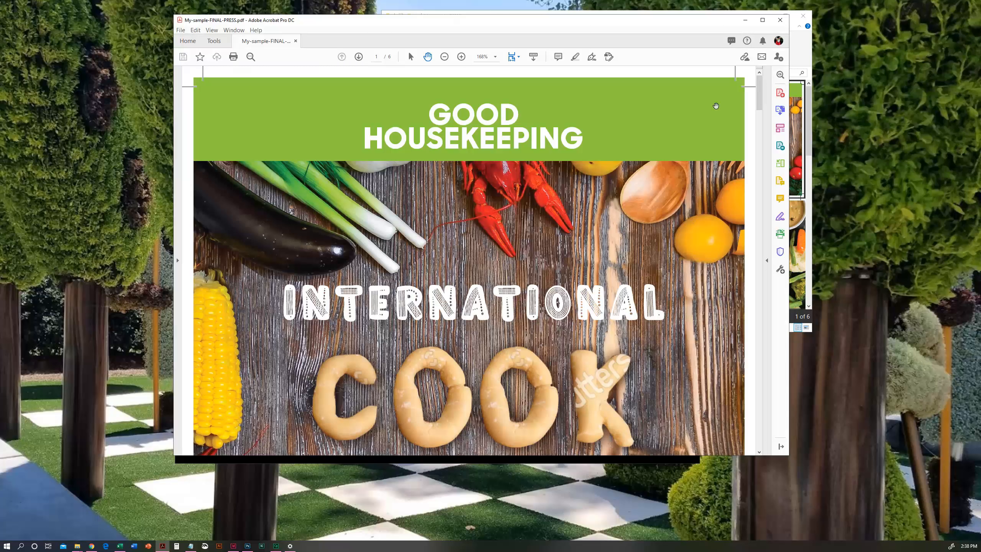
left_click(359, 57)
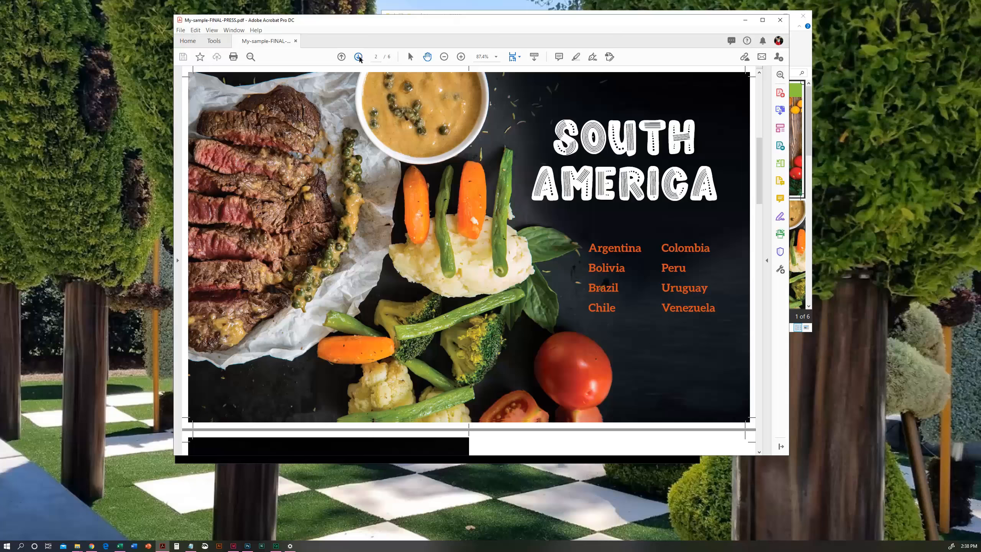
left_click(359, 56)
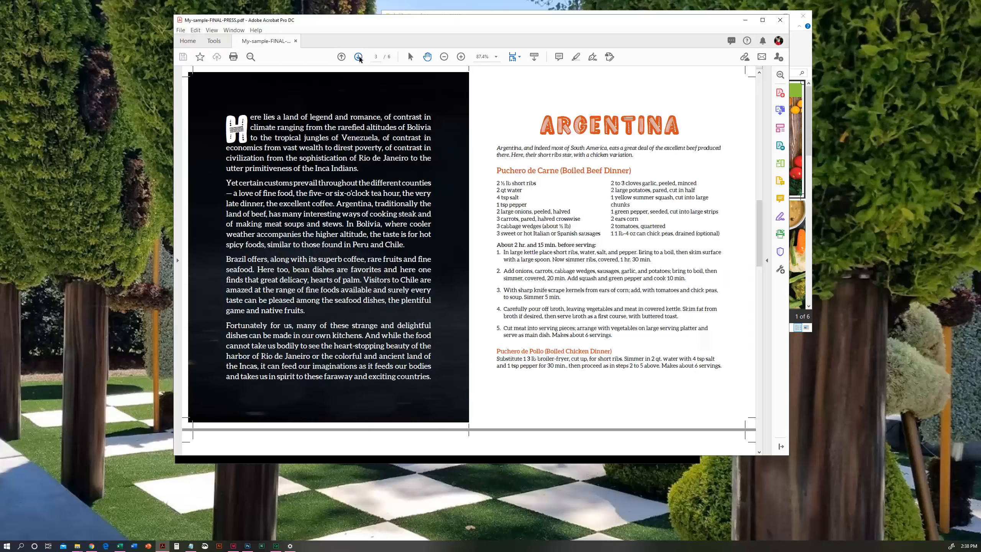
left_click(358, 56)
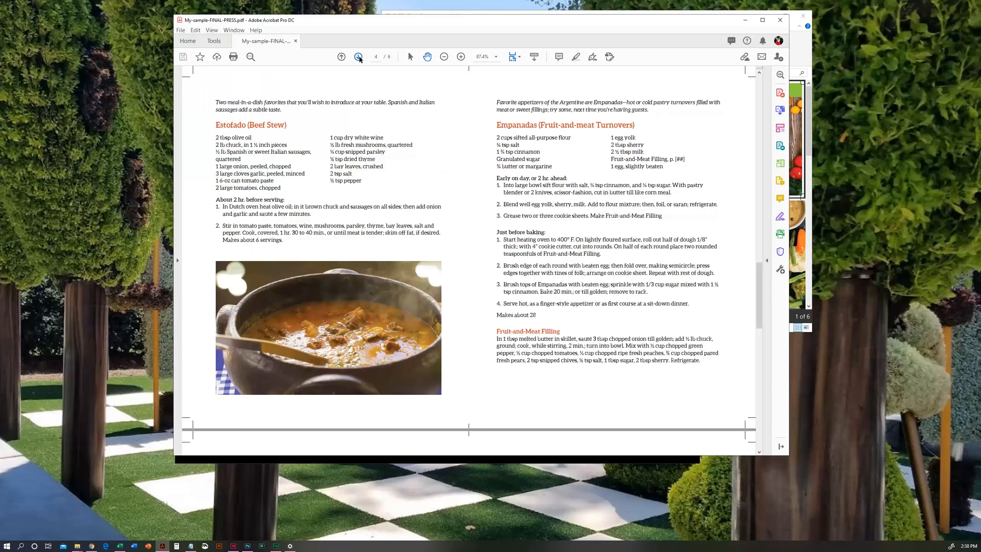
left_click(359, 57)
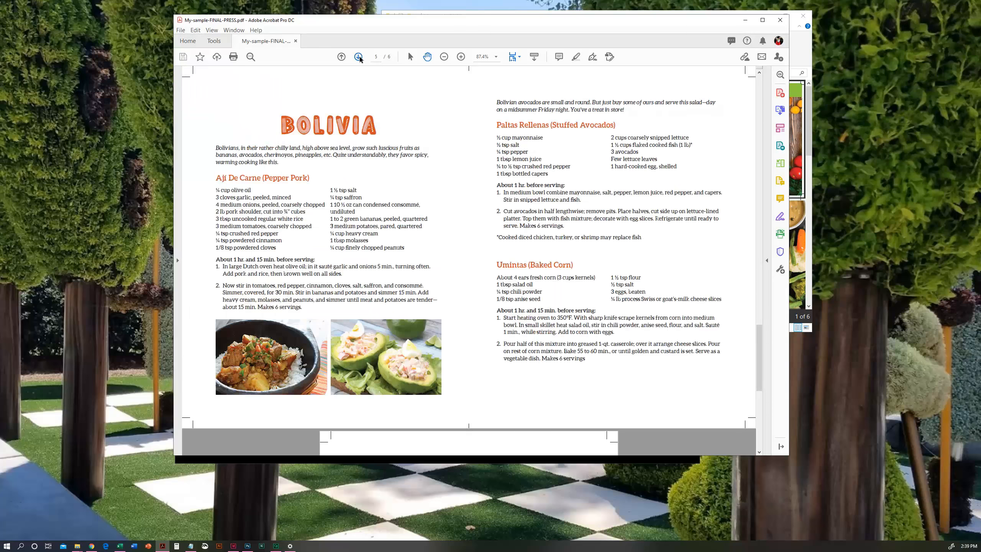
left_click(358, 57)
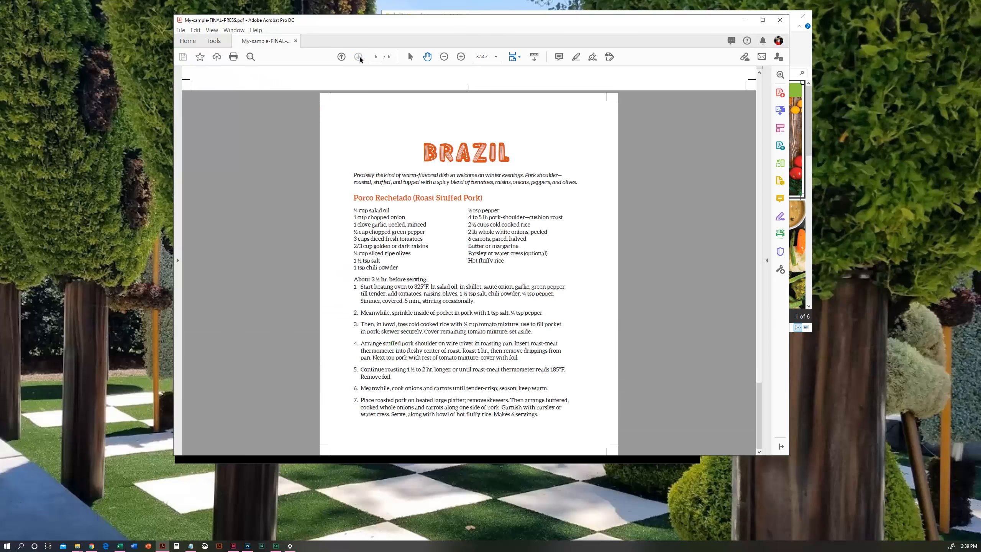
left_click(781, 20)
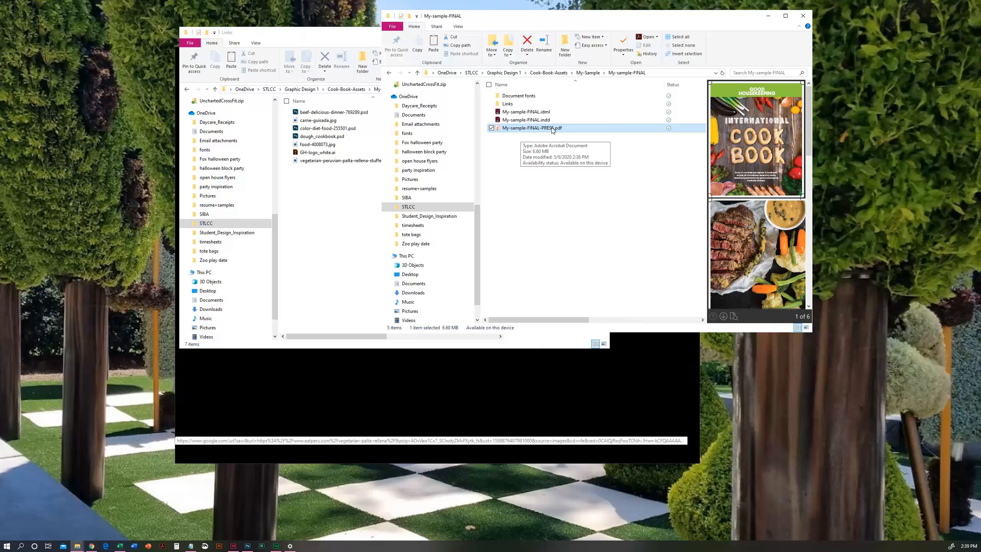
- Compress the My-sample-FINAL folder inside My-Sample into a zip file, keeping the name My-sample-FINAL.zip
left_click(587, 73)
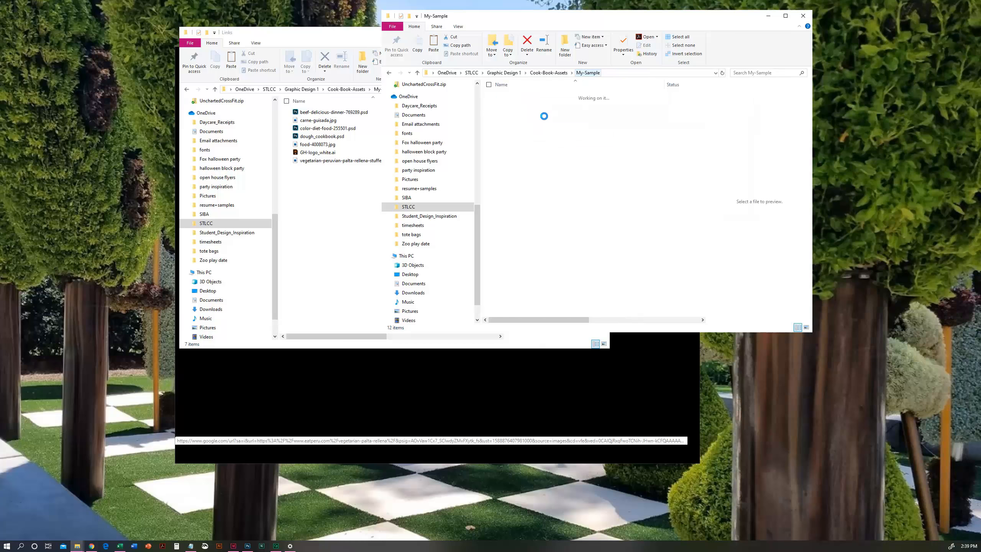
left_click(520, 96)
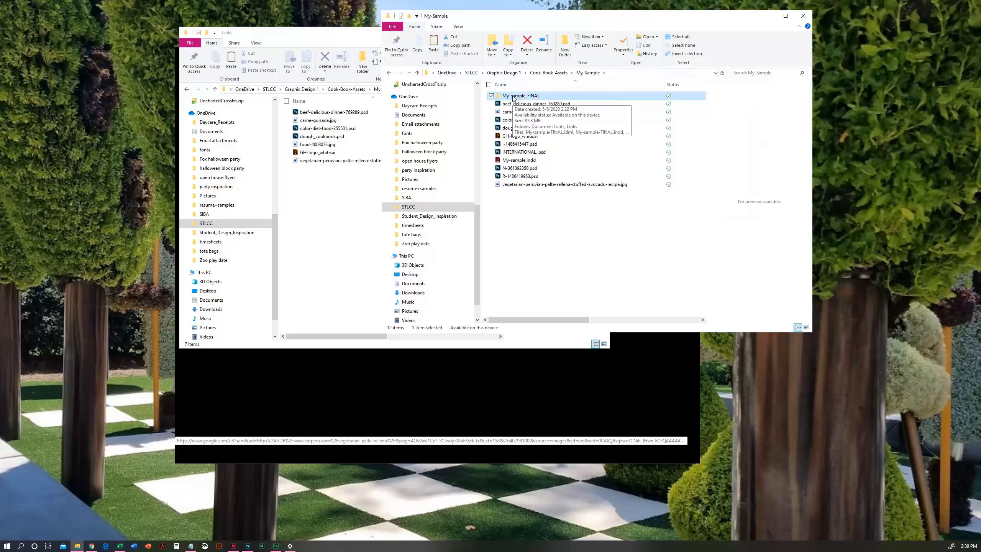
right_click(513, 97)
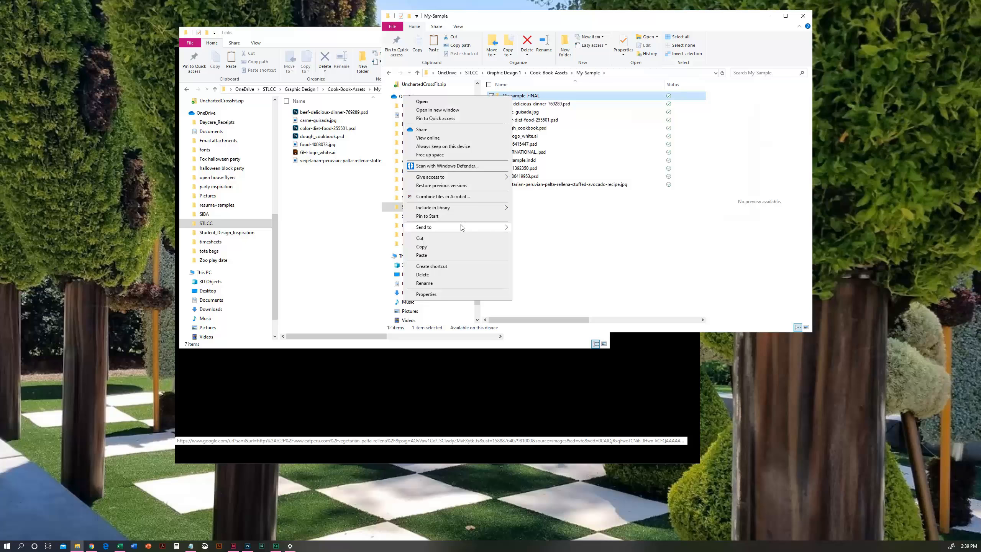
mouse_move(462, 227)
left_click(549, 238)
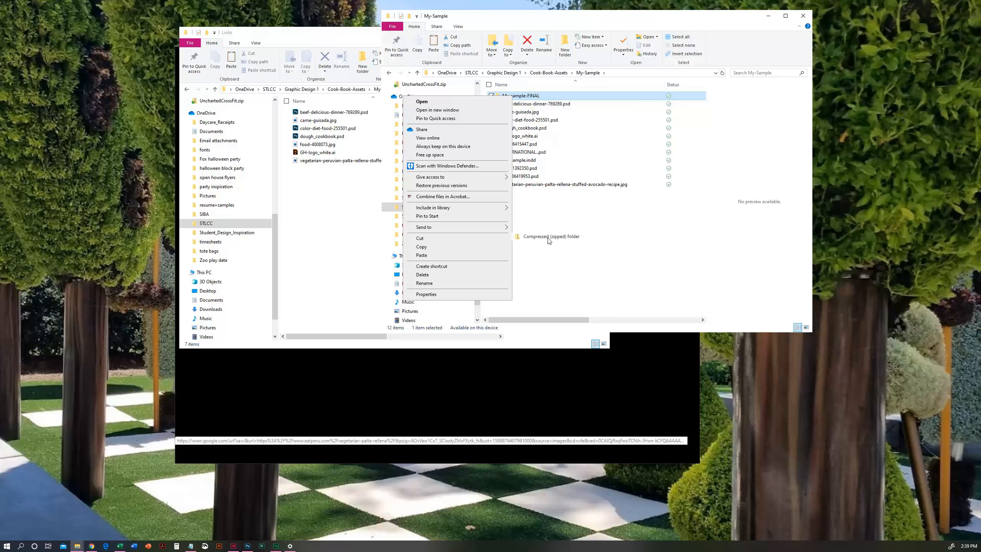
left_click(548, 237)
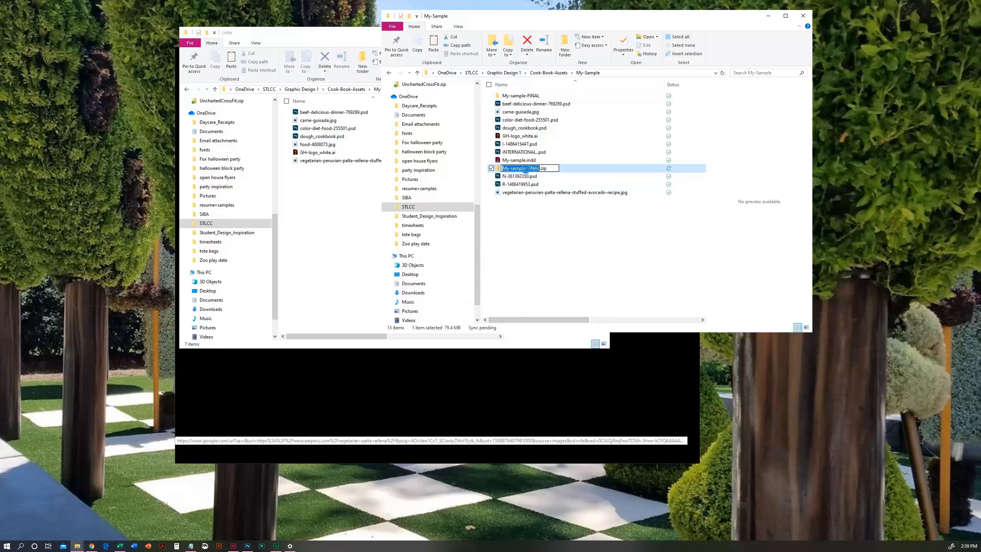
left_click(517, 172)
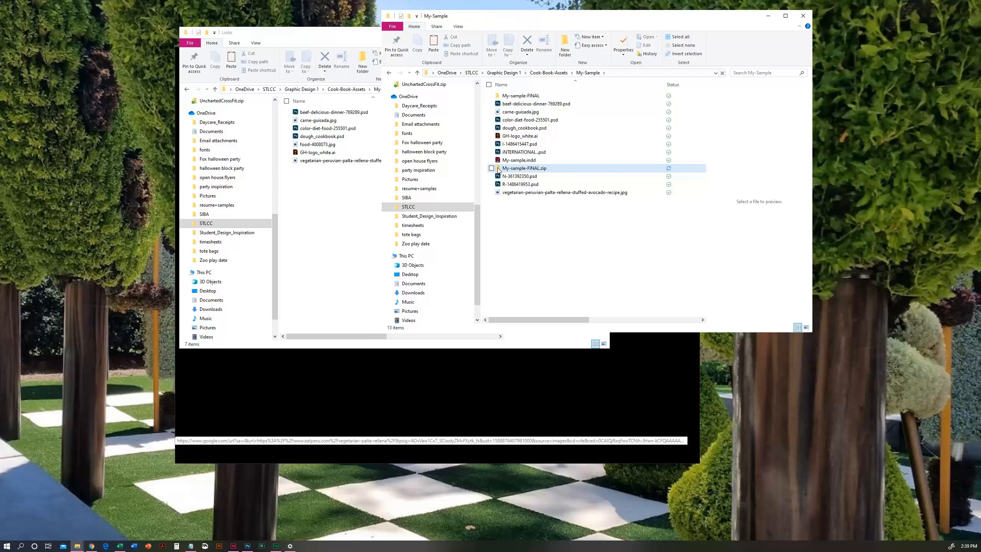